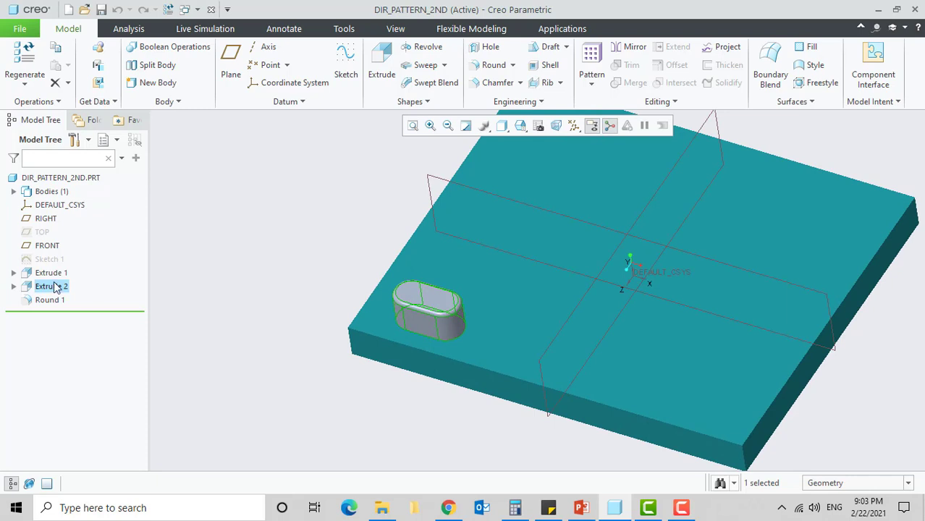
left_click(592, 71)
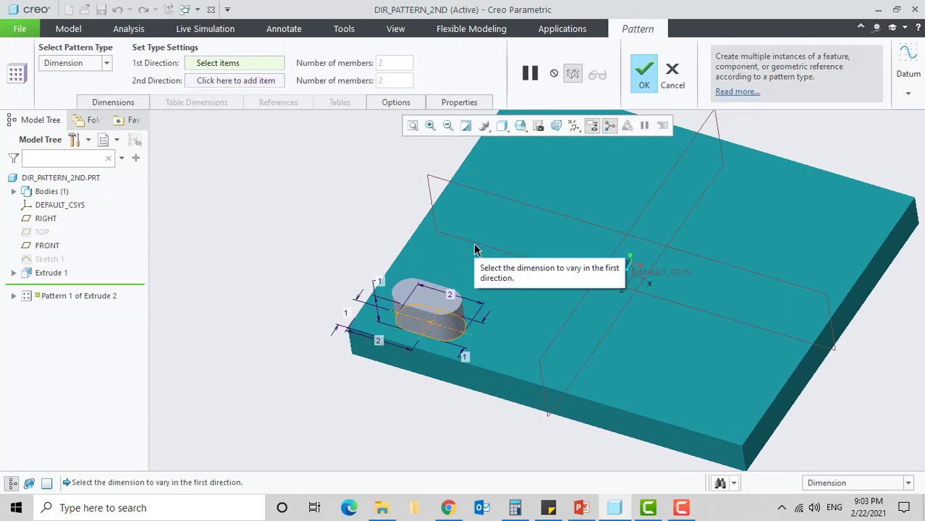
right_click(290, 221)
left_click(669, 78)
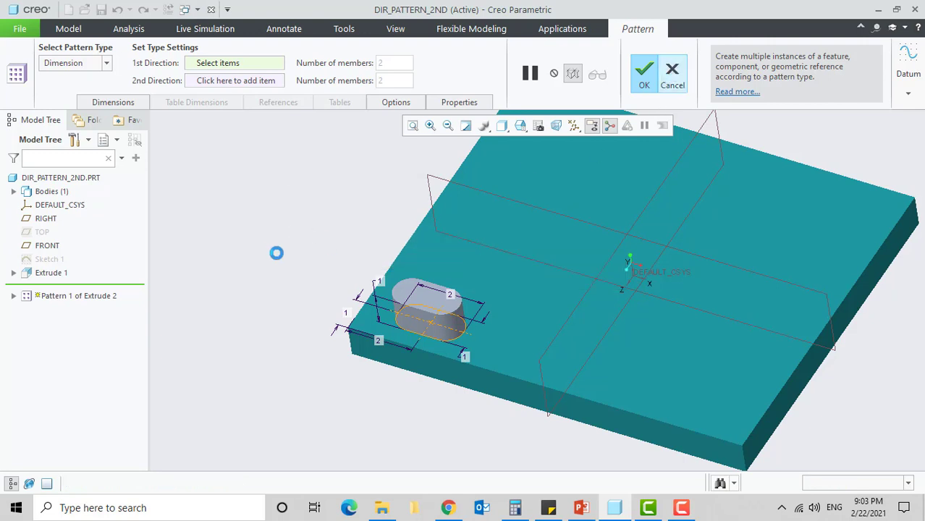
Group Extrude 2 and Round 1 into one local group
left_click(13, 286)
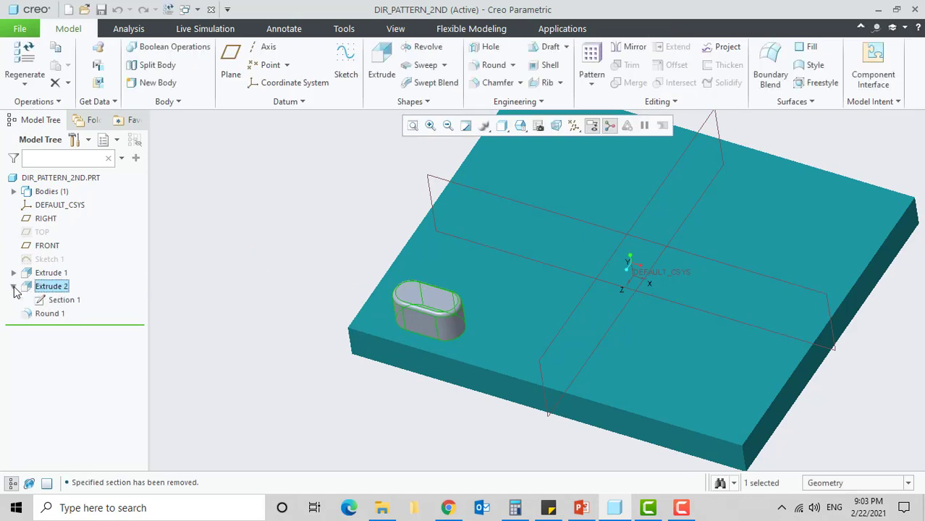
left_click(48, 315)
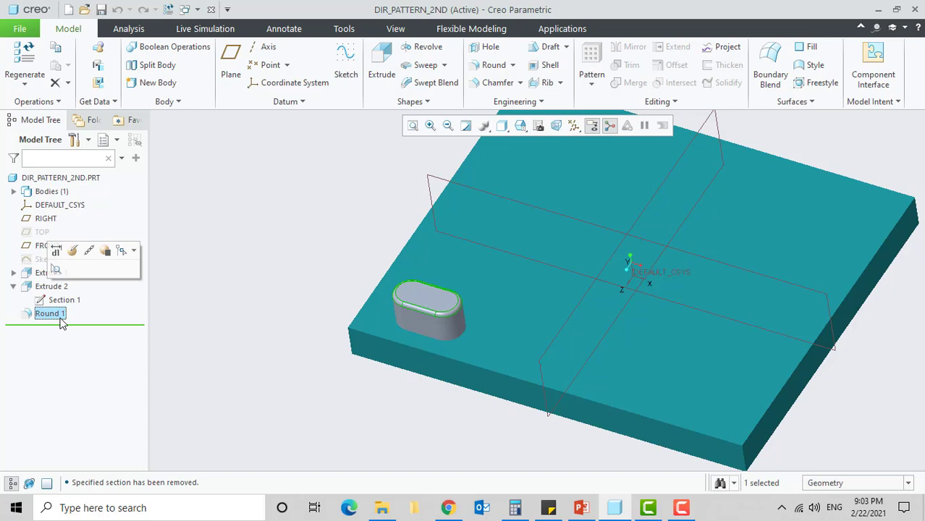
left_click(54, 287)
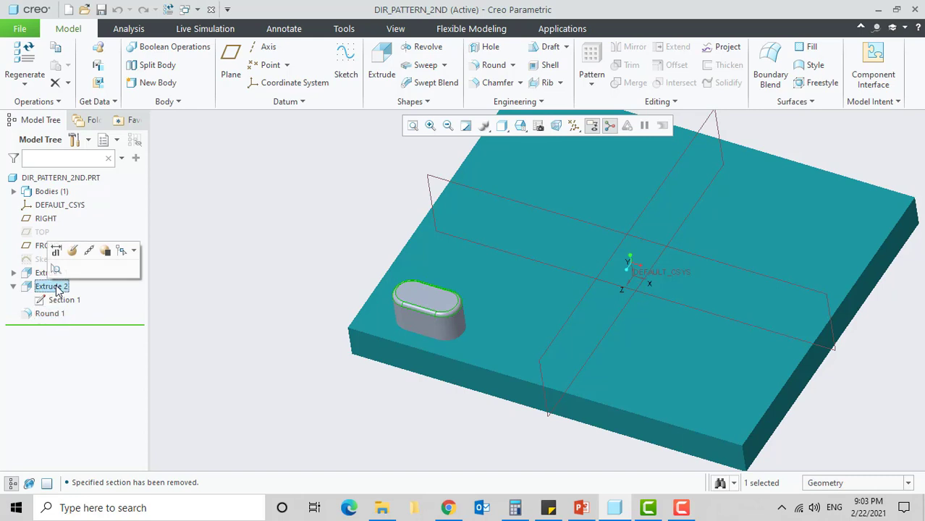
left_click(53, 315, "ctrl")
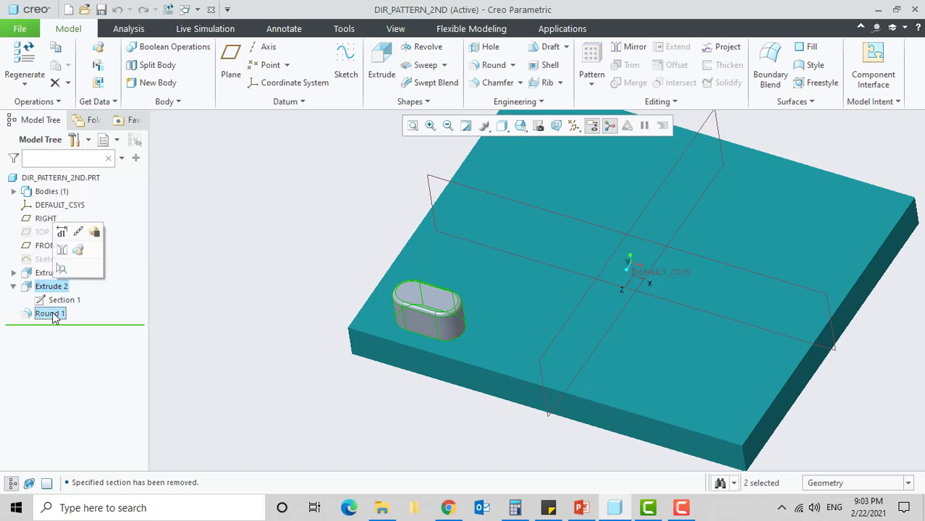
left_click(78, 249)
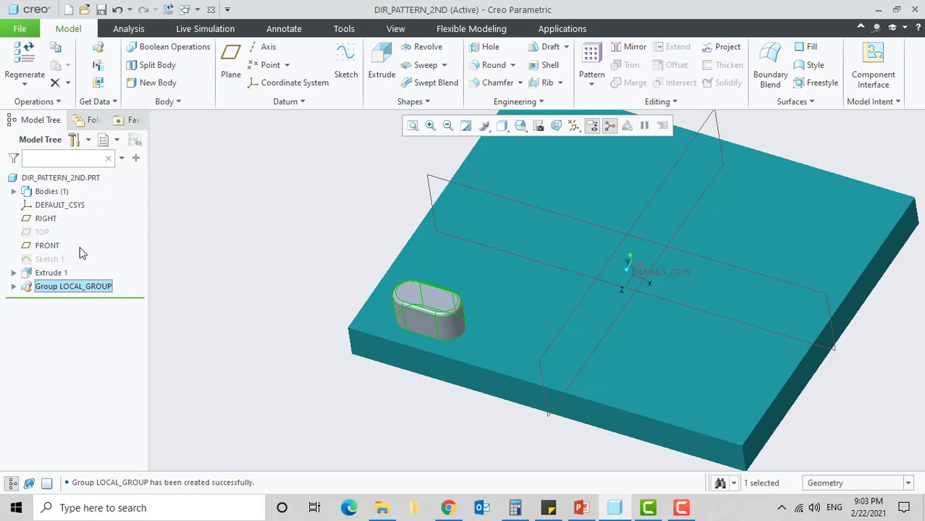
Rename the new local group to OVAL
right_click(77, 287)
left_click(181, 363)
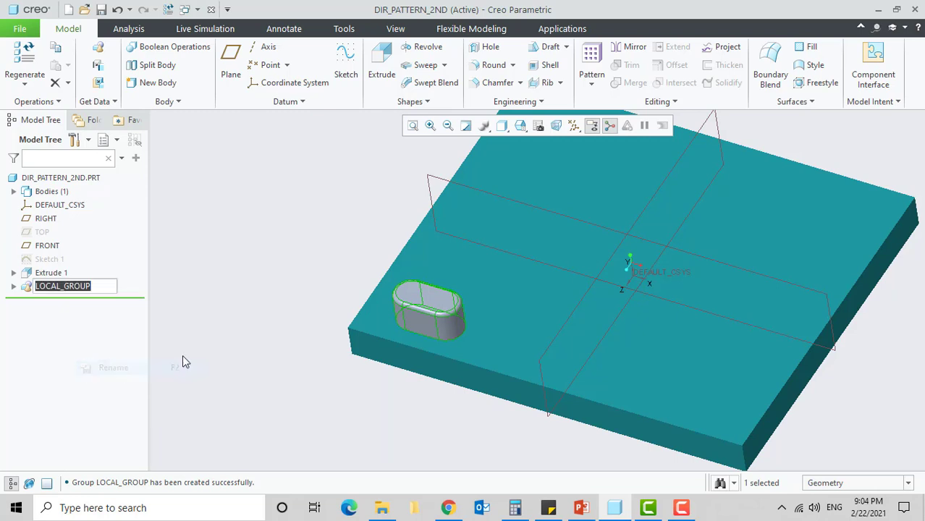
type("ova")
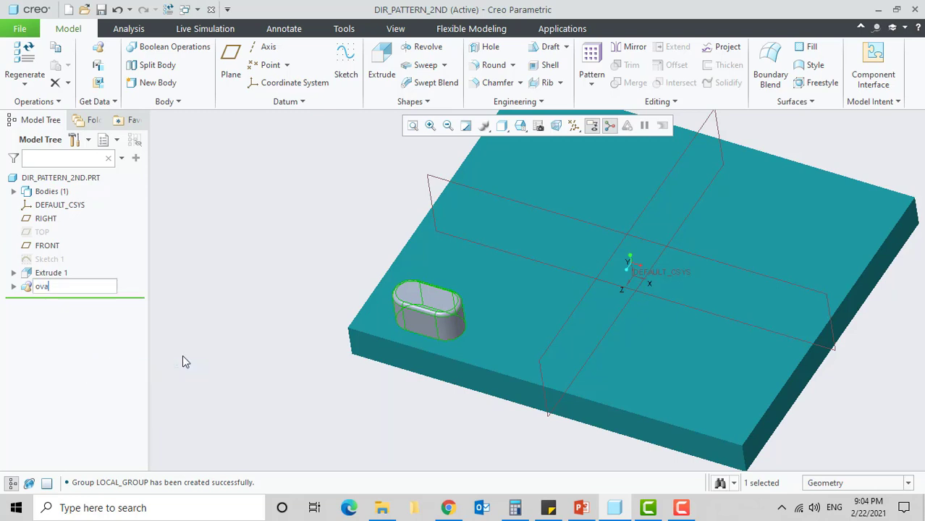
type("l")
key("Return")
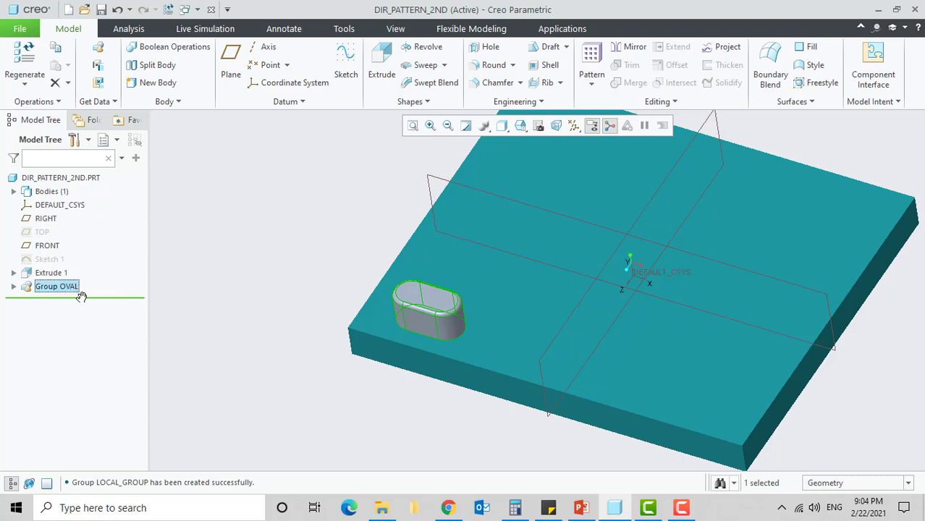
Start a Direction pattern of the OVAL group with the RIGHT plane as the first direction reference
double_click(65, 288)
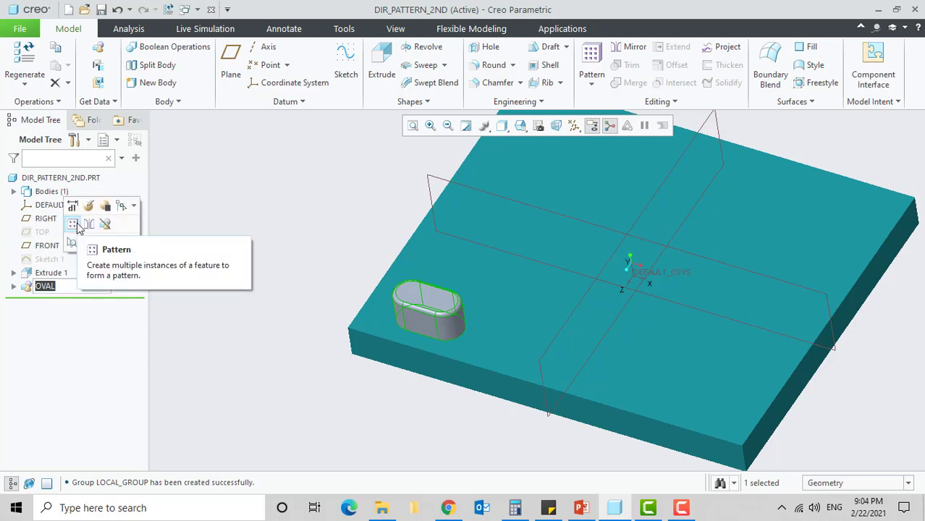
left_click(163, 290)
left_click(63, 288)
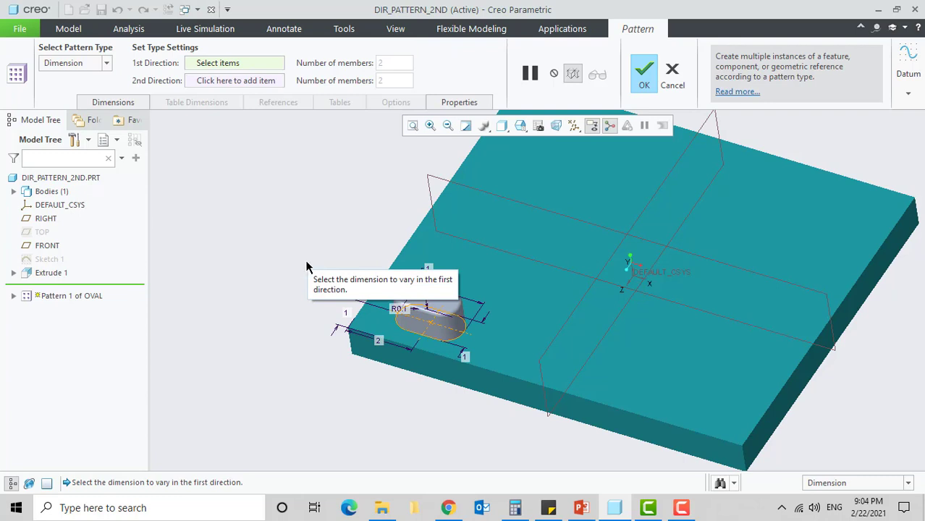
left_click(108, 63)
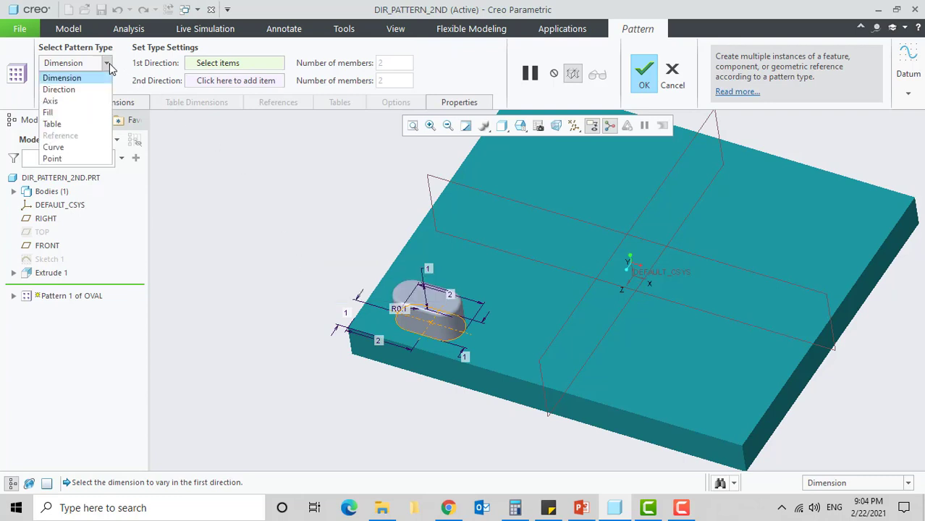
left_click(78, 89)
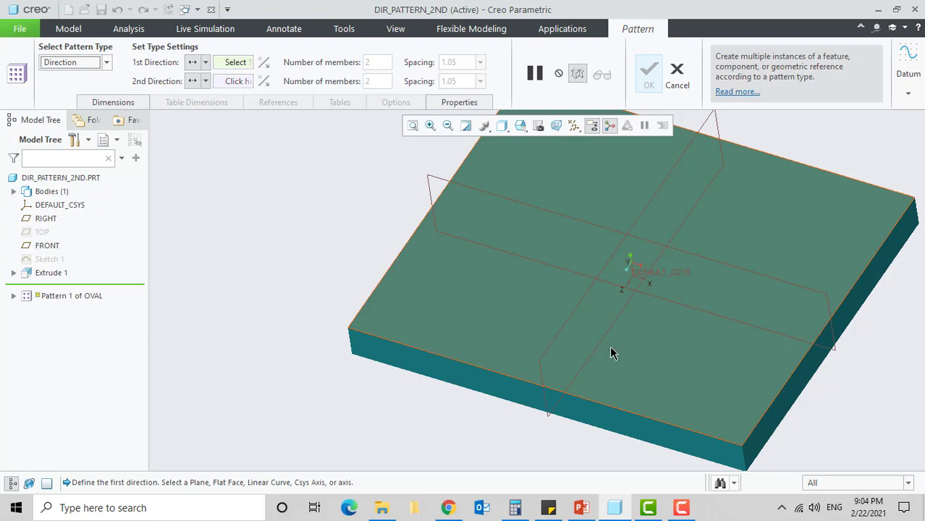
left_click(566, 329)
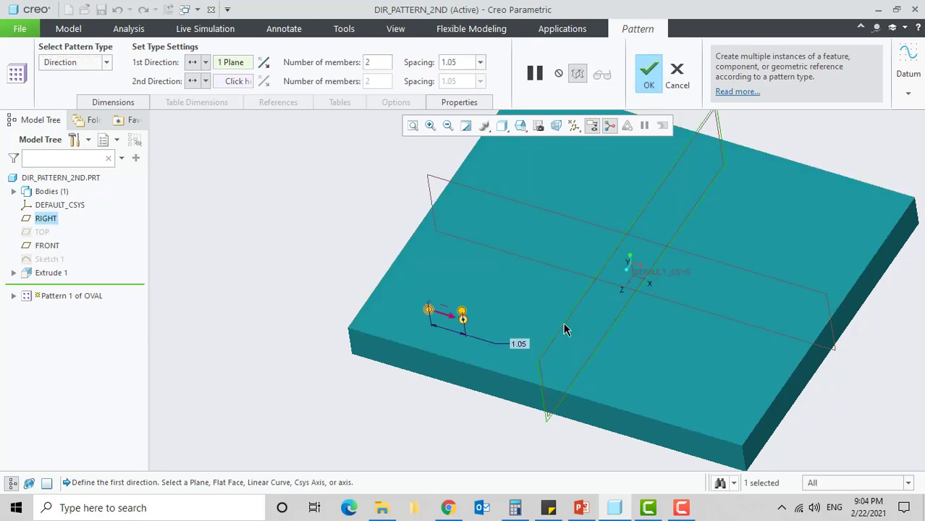
Use the FRONT plane as the second direction reference of the pattern and flip that direction
scroll(394, 351, "down", 1)
scroll(395, 351, "down", 2)
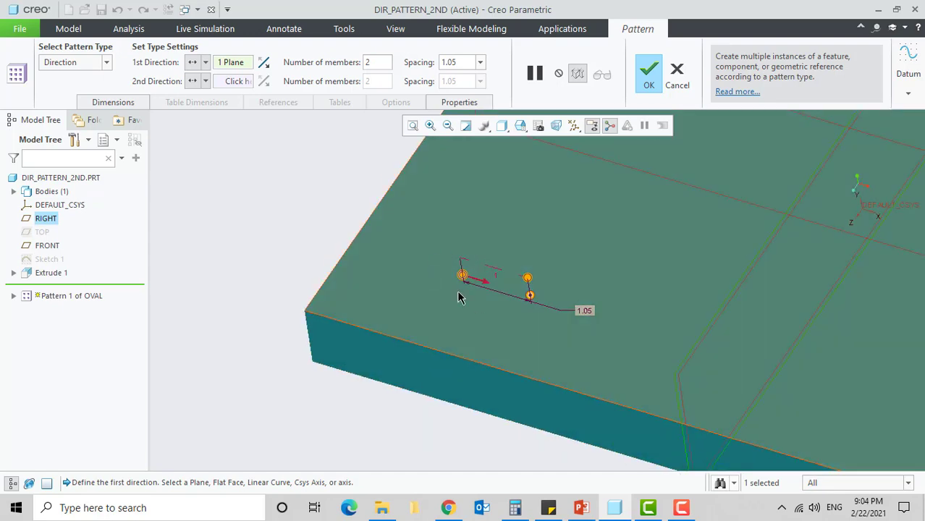
scroll(460, 325, "up", 2)
scroll(461, 326, "up", 2)
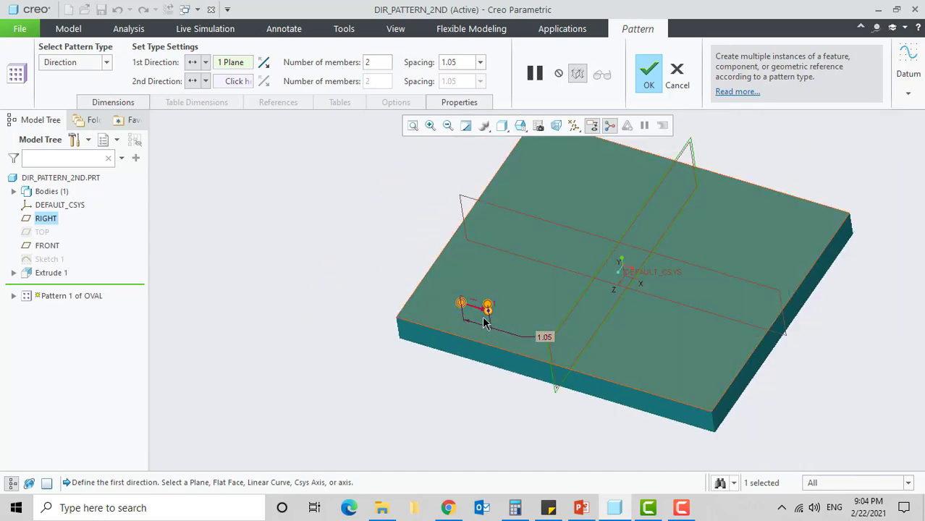
left_click(235, 81)
left_click(577, 237)
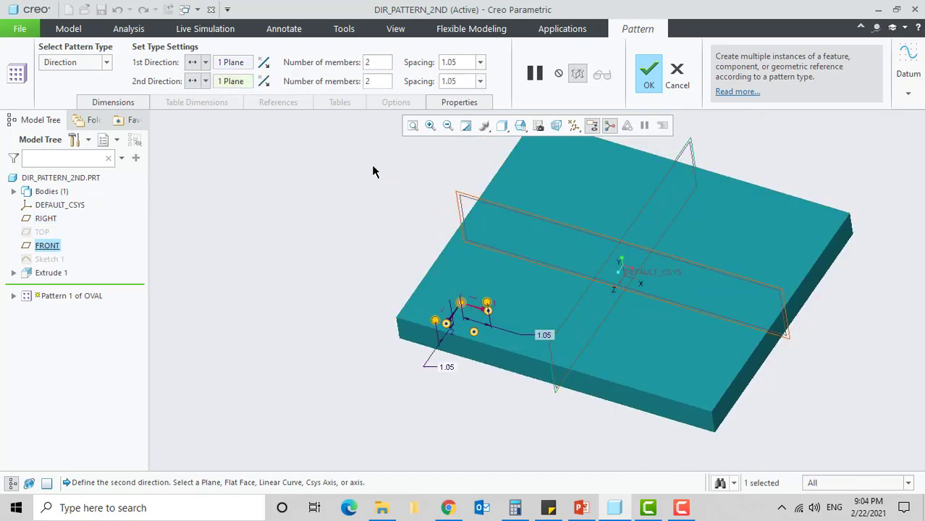
left_click(265, 81)
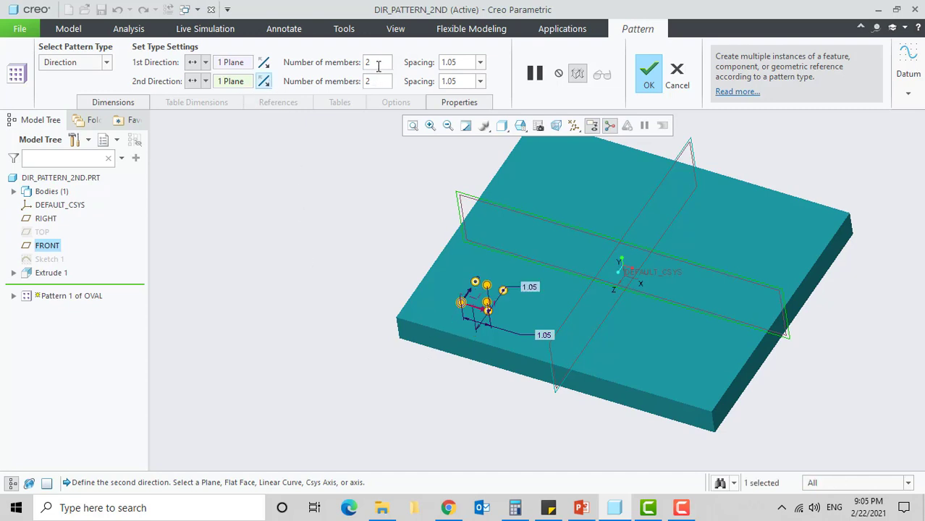
Set the pattern's first direction to 4 members with a spacing of 2.5
left_click_drag(381, 61, 344, 66)
type("4")
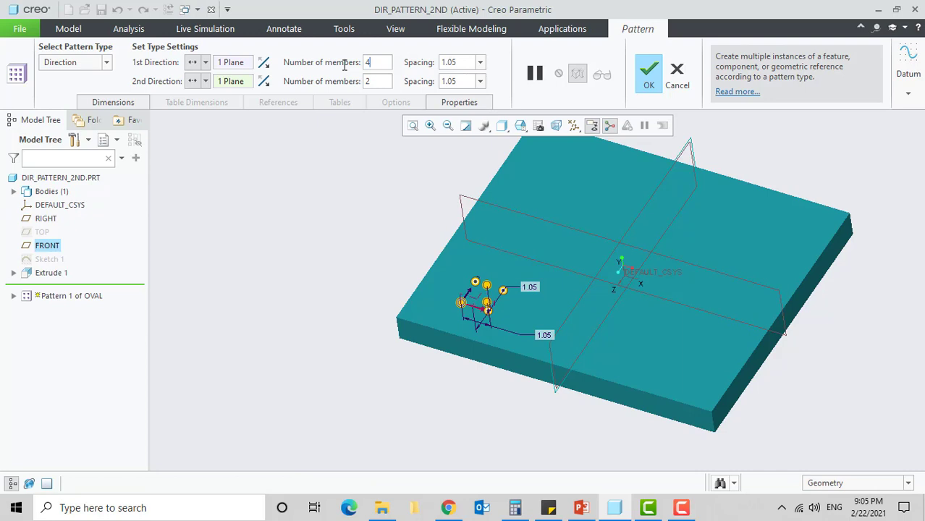
double_click(456, 62)
type("2")
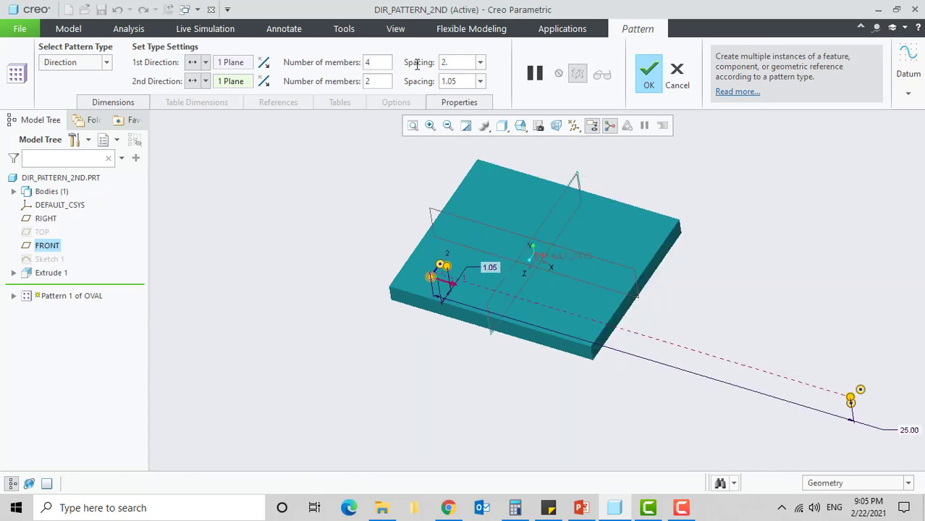
type(".5")
key("Return")
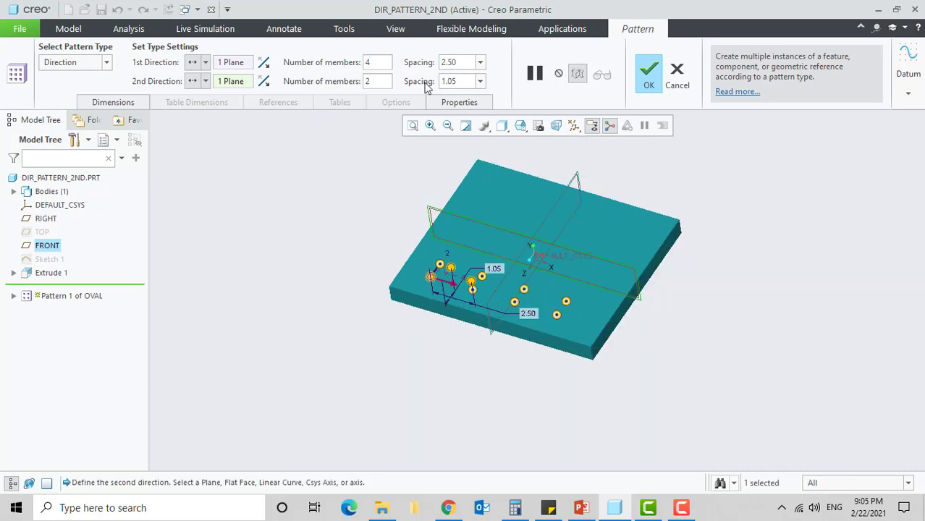
Set the pattern's second direction to 5 members with a spacing of 2
scroll(416, 191, "down", 3)
left_click_drag(351, 81, 344, 81)
type("5")
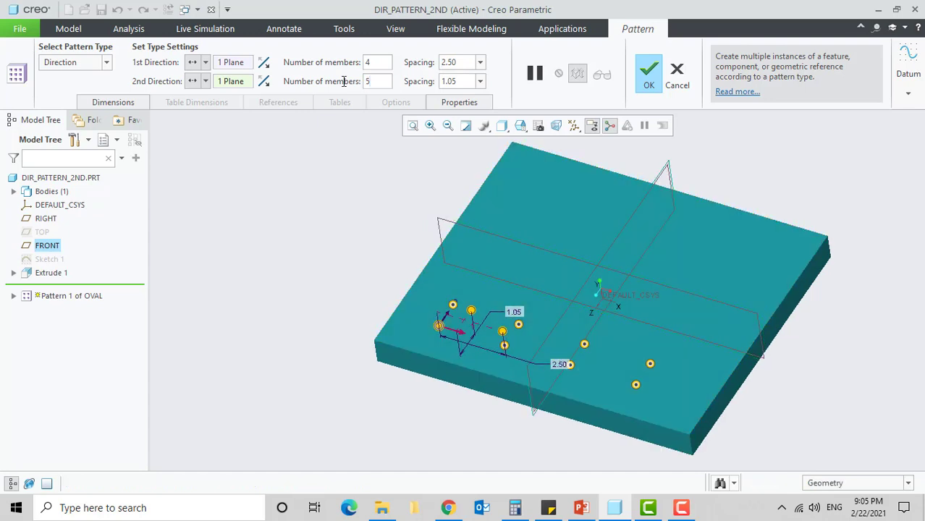
left_click(462, 82)
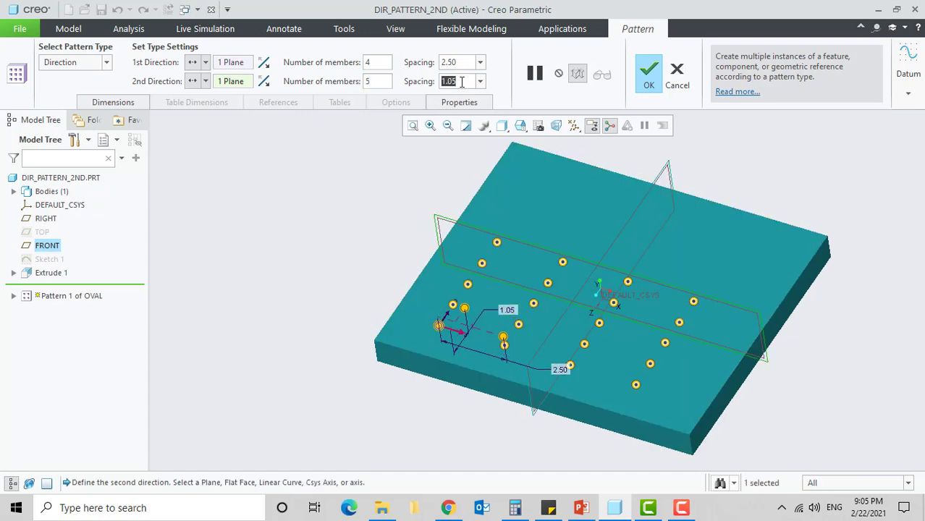
type("2")
key("Return")
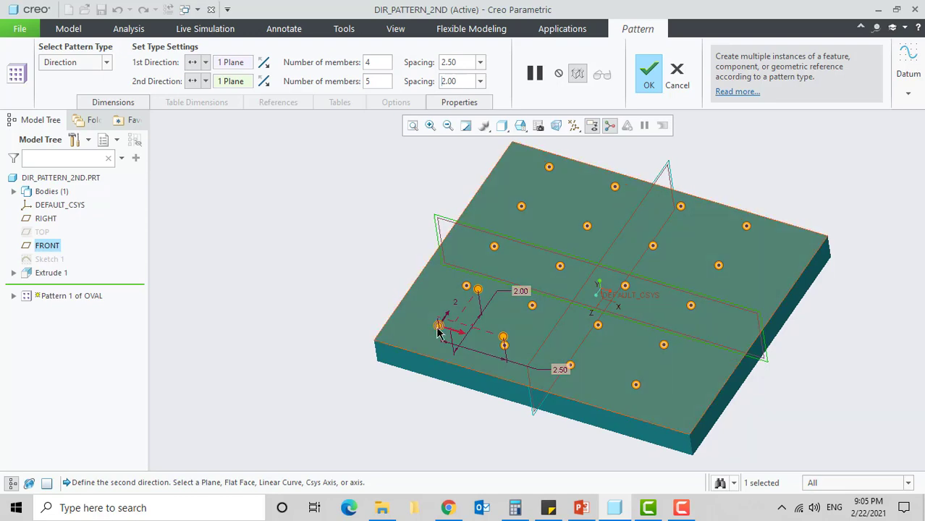
Try the Shading With Edges and No Hidden display styles on the pattern preview
scroll(467, 331, "up", 3)
scroll(464, 332, "up", 2)
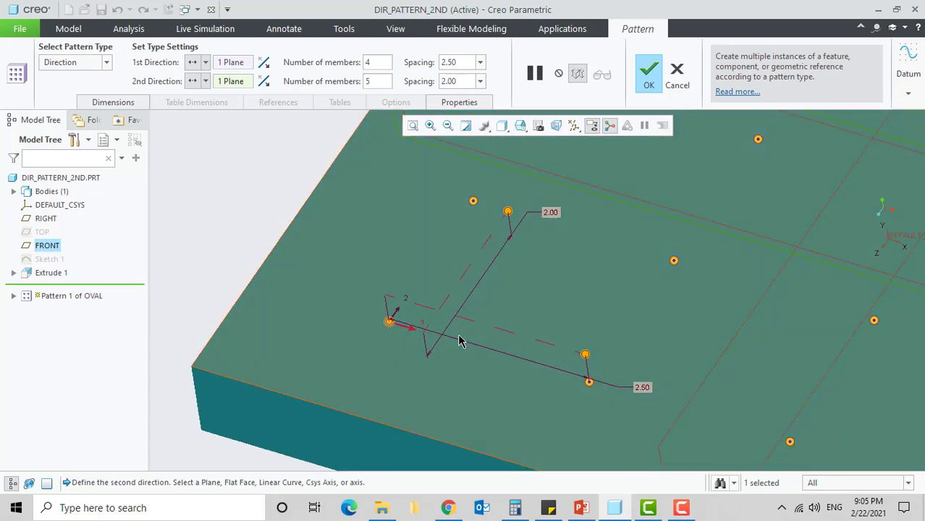
left_click(501, 125)
left_click(518, 156)
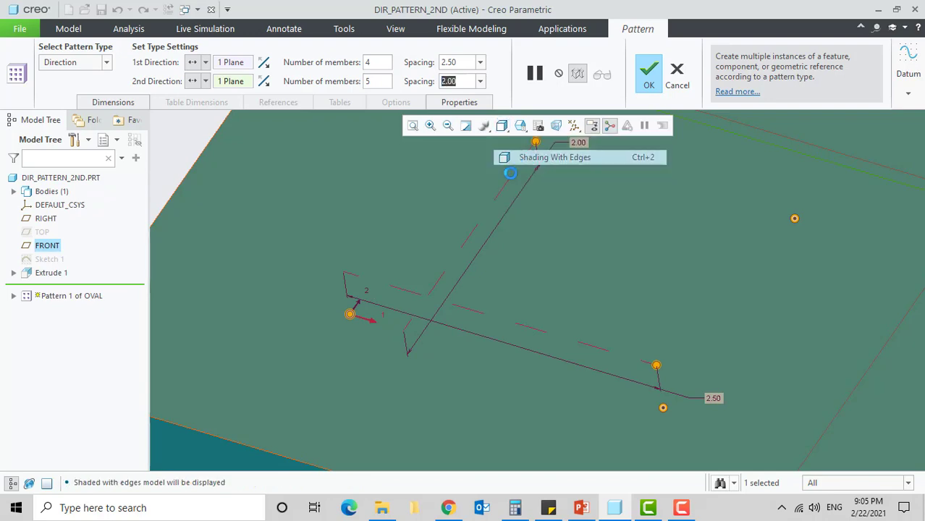
left_click(503, 128)
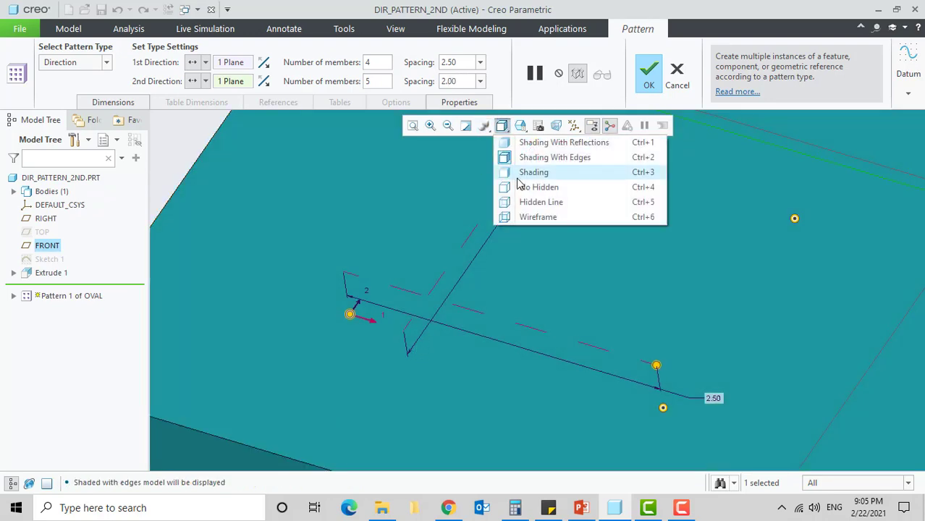
left_click(526, 187)
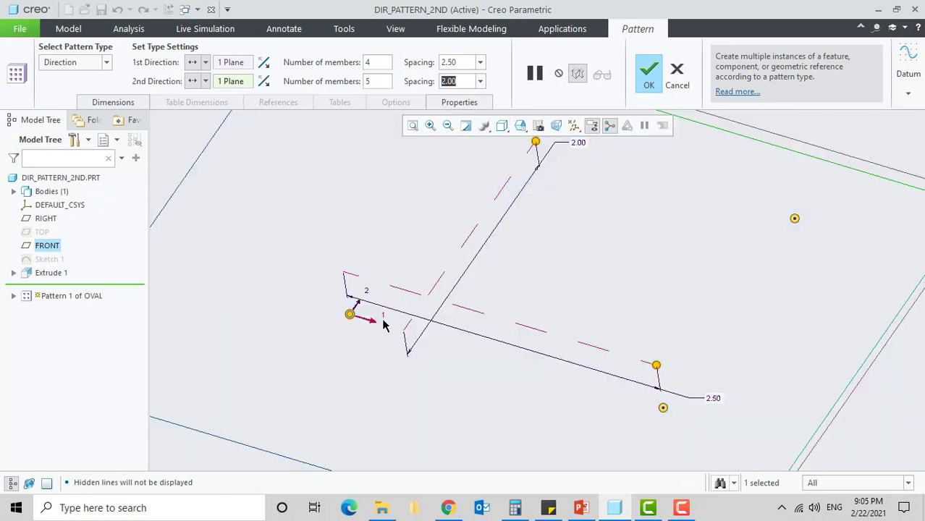
Set the model's display style to Shading With Edges
scroll(390, 320, "down", 4)
scroll(408, 319, "down", 3)
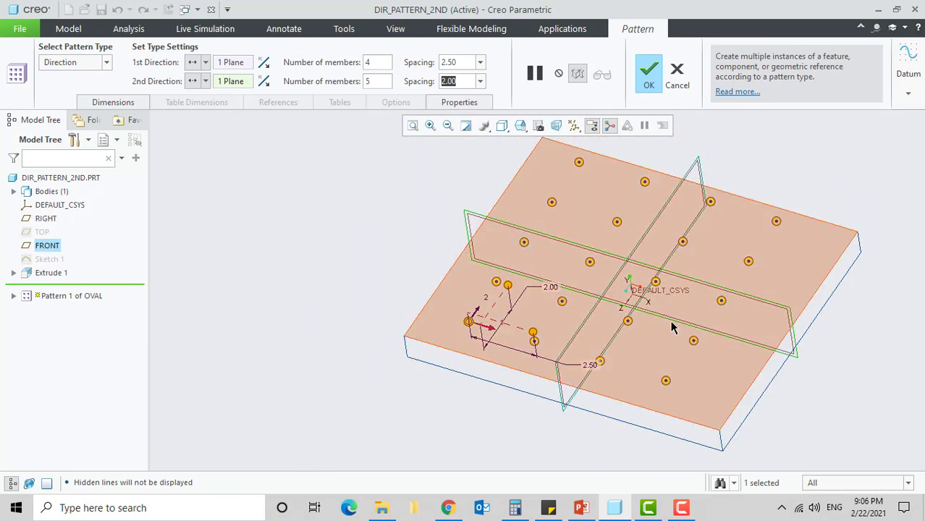
left_click(501, 126)
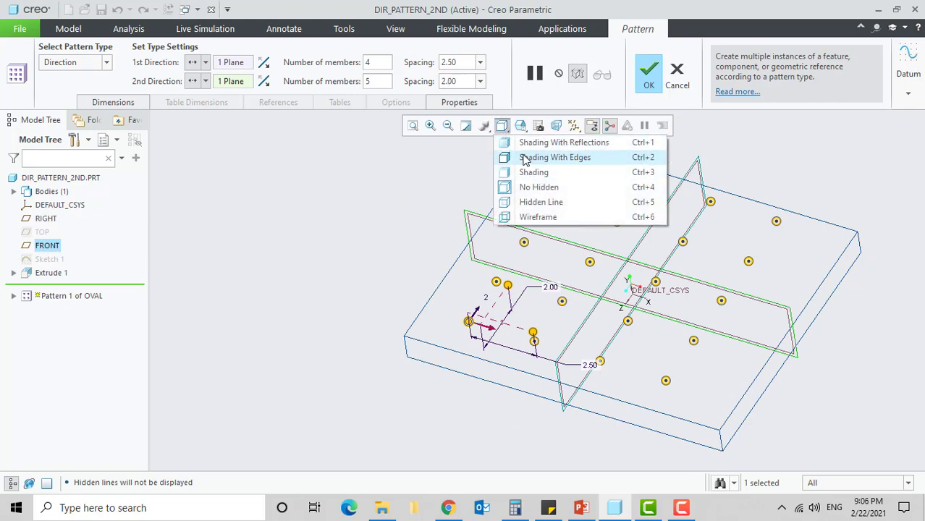
left_click(524, 159)
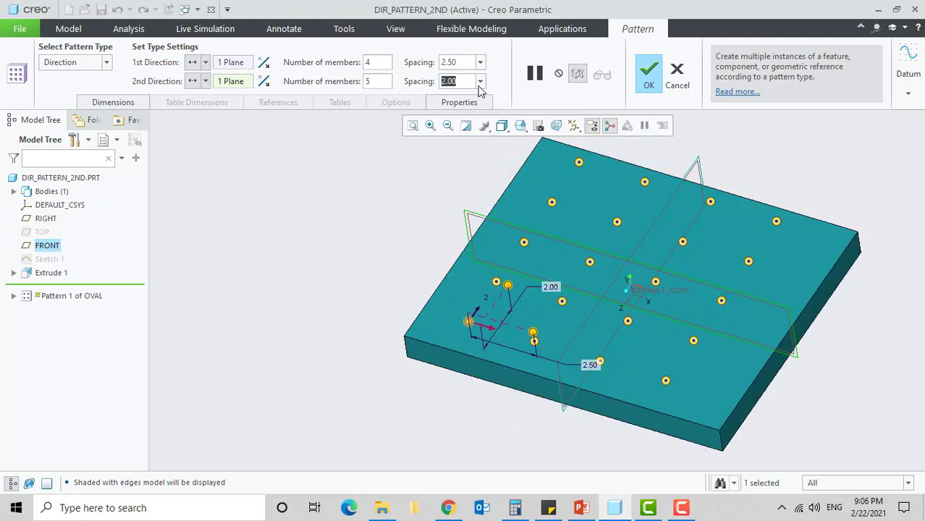
Complete the two-direction pattern of the OVAL group and view the result on the plate
left_click(648, 77)
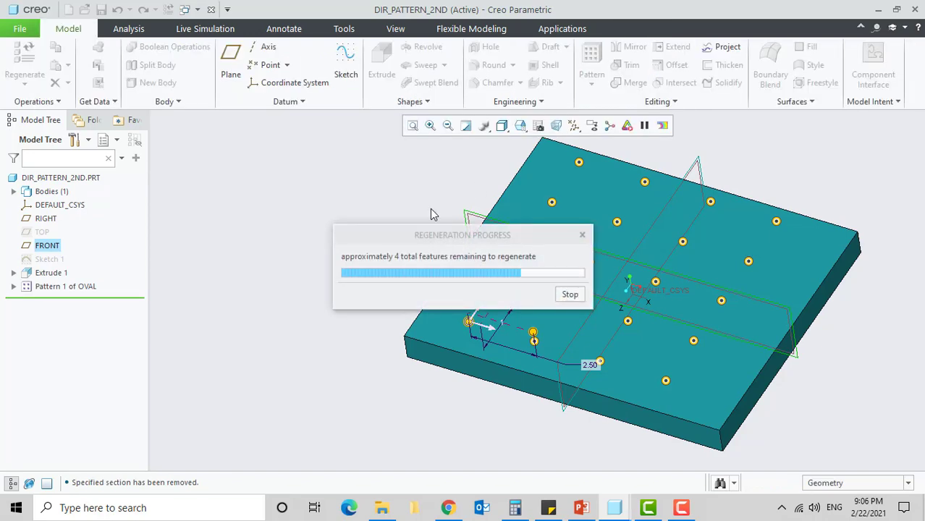
scroll(330, 253, "down", 2)
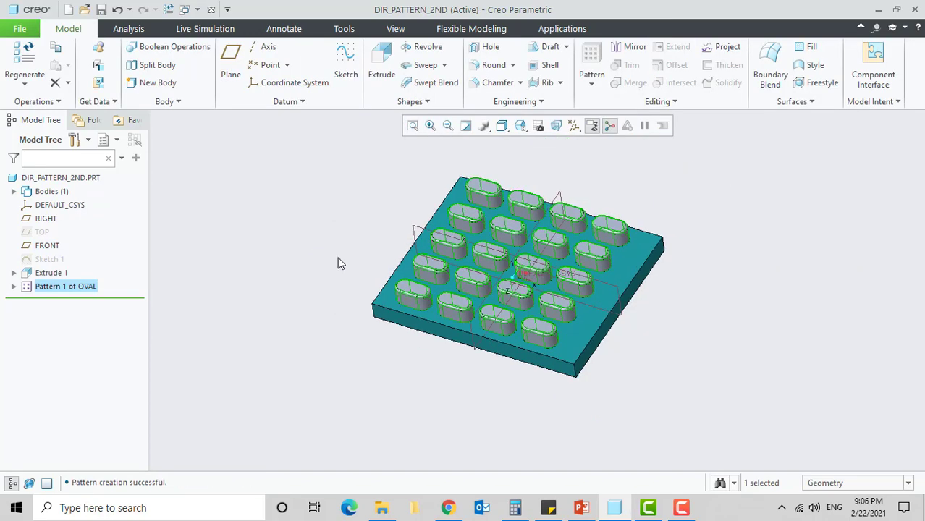
mouse_move(678, 299)
middle_mouse_down()
mouse_move(642, 287)
mouse_move(671, 315)
mouse_move(683, 308)
mouse_move(665, 302)
mouse_move(679, 306)
middle_mouse_up()
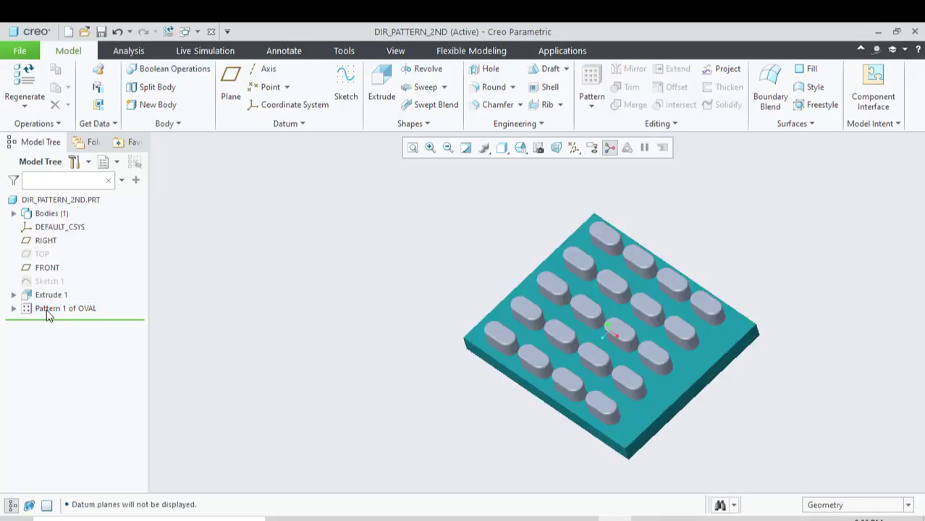
Redefine the OVAL pattern so its first direction varies the round radius by 0.075 and the oval's length by -0.20
left_click(51, 310)
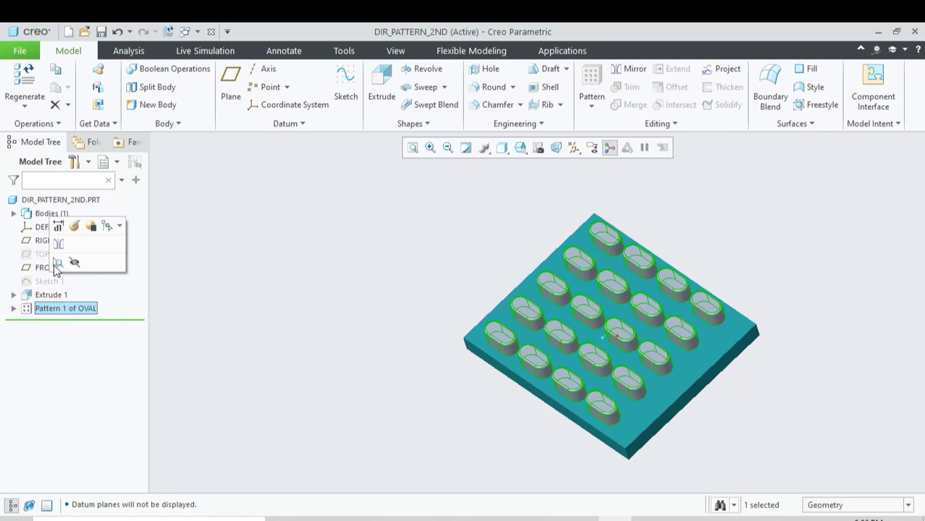
left_click(75, 227)
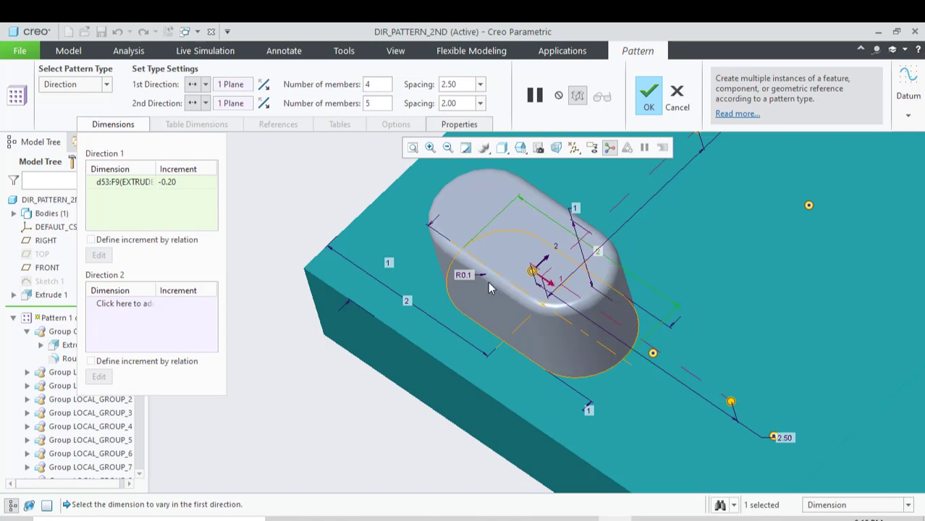
left_click(463, 282)
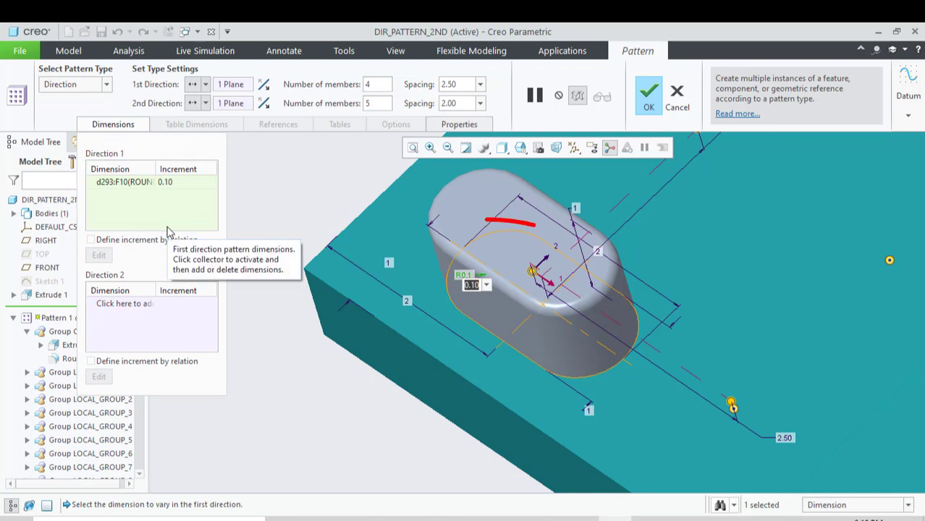
type(".075")
key("Return")
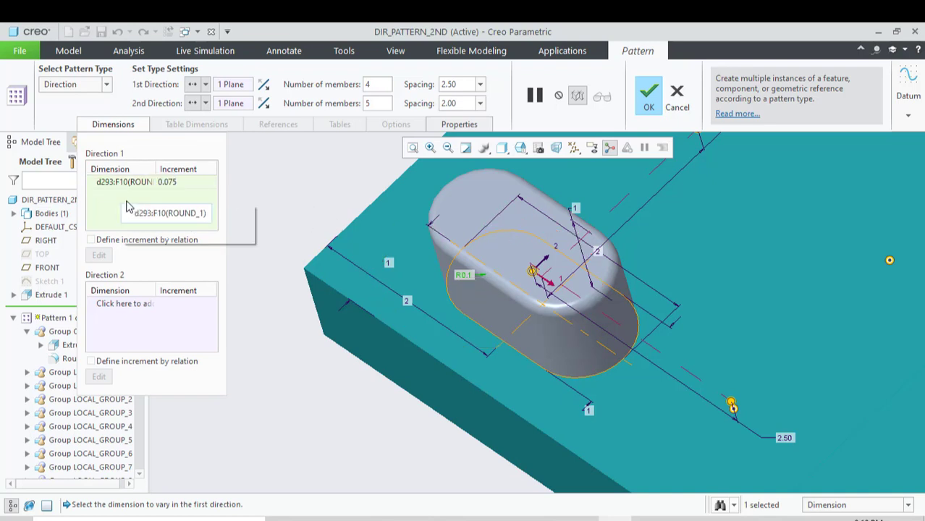
left_click(600, 258, "ctrl")
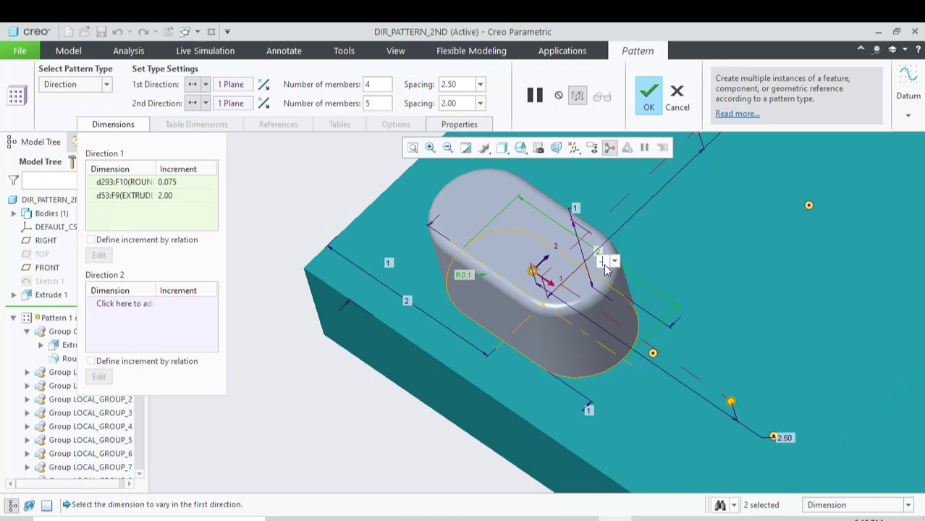
key("Return")
Vary the oval boss's height by an increment of 0.5 in the pattern's second direction
left_click(118, 304)
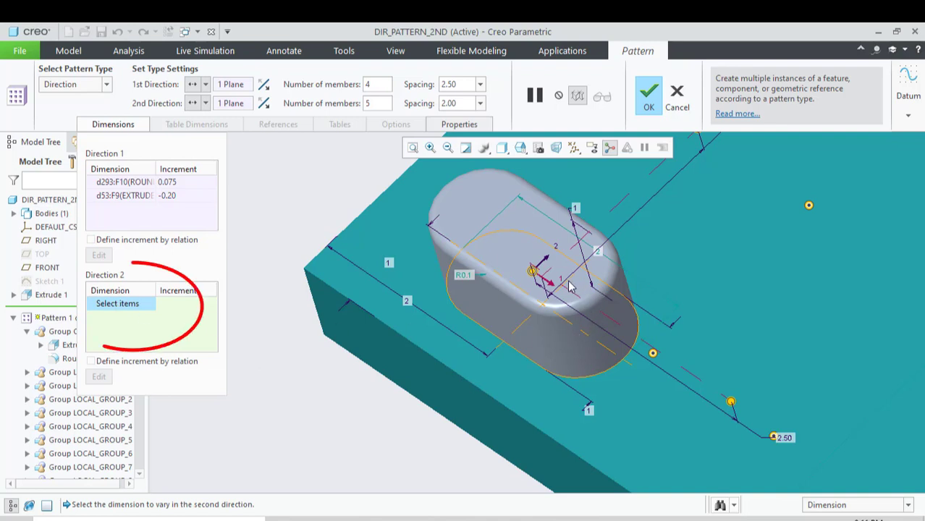
scroll(570, 287, "down", 2)
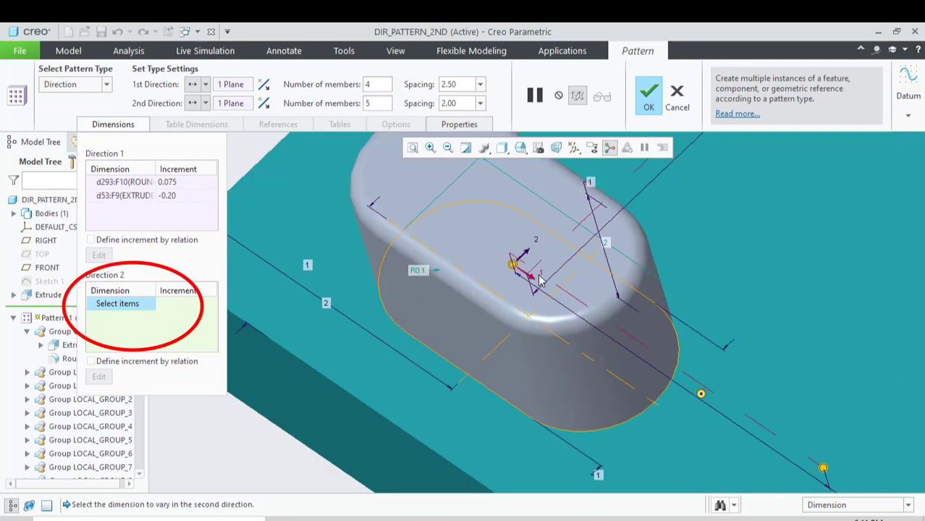
scroll(510, 332, "up", 1)
middle_click_drag(510, 332, 566, 262)
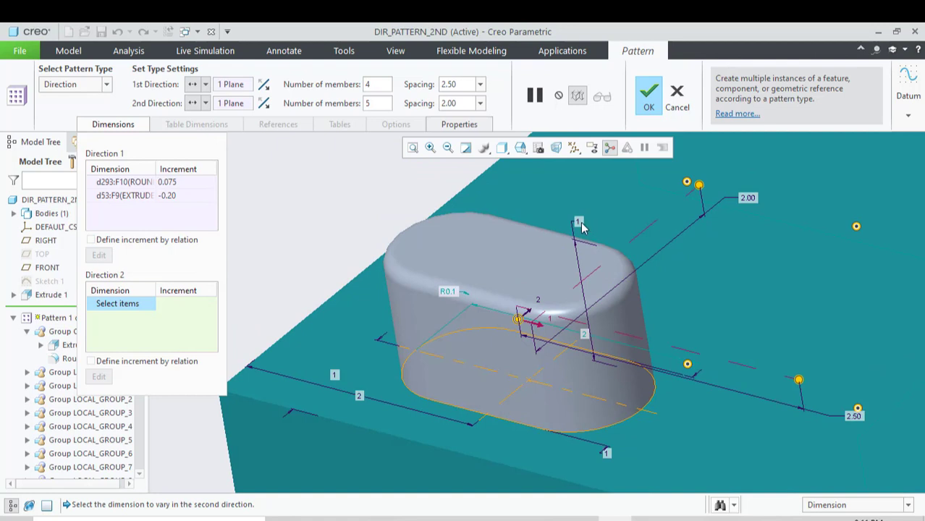
left_click(581, 226)
left_click(590, 238)
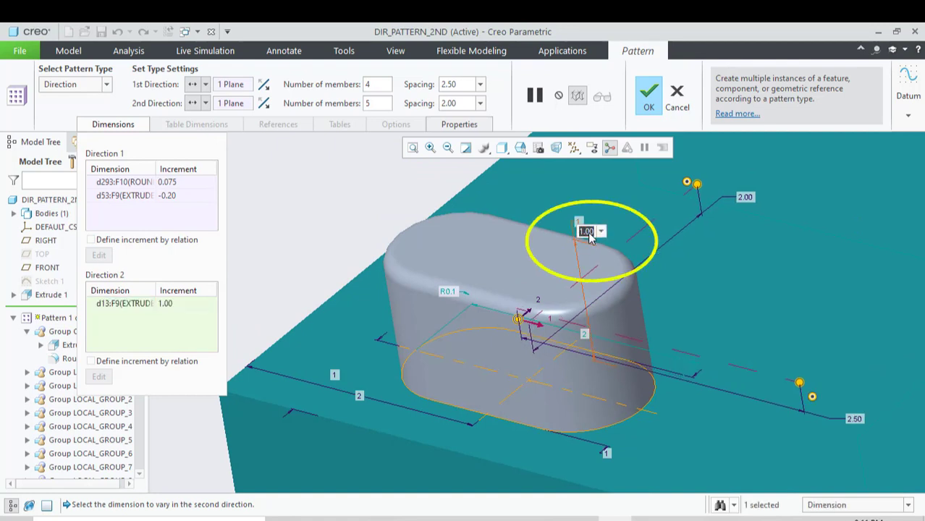
type("0.5")
key("Return")
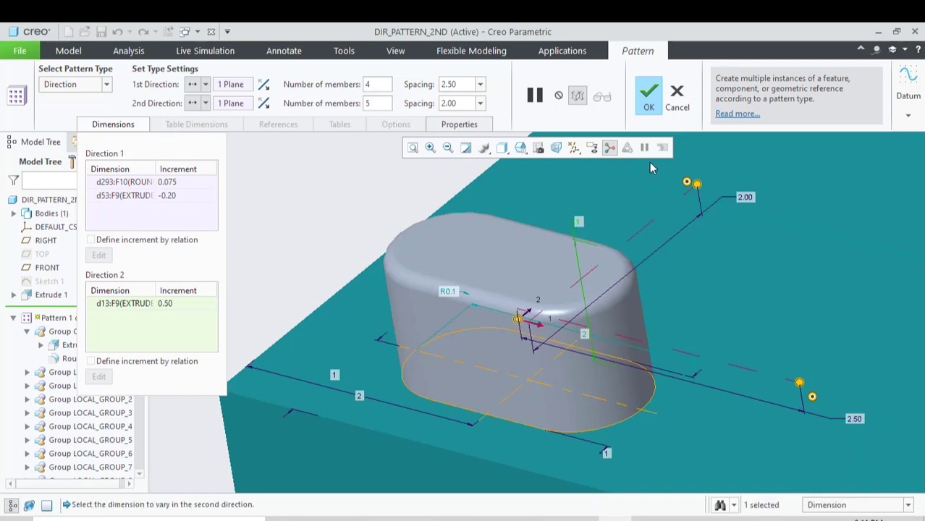
Complete the redefined OVAL pattern and view the varying bosses on the plate
scroll(660, 241, "up", 4)
left_click(649, 101)
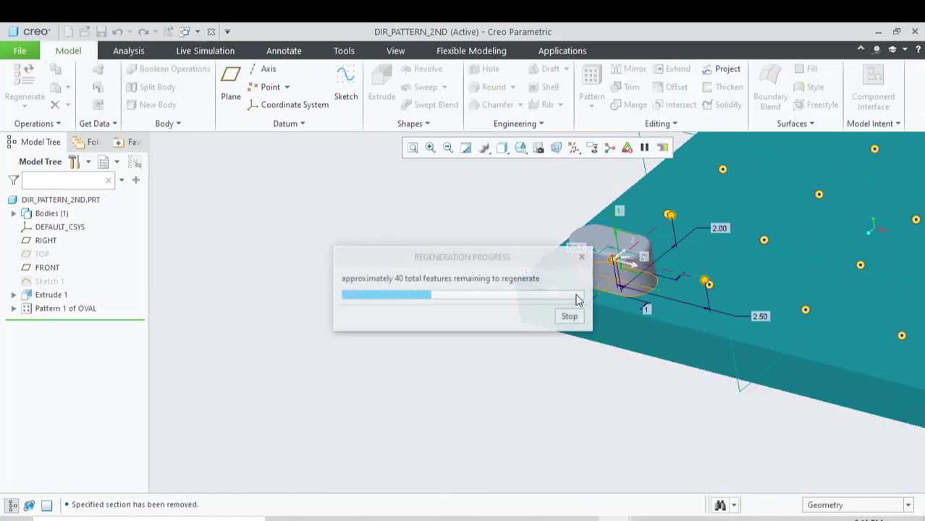
scroll(544, 355, "up", 3)
mouse_move(661, 418)
middle_mouse_down()
mouse_move(667, 422)
mouse_move(639, 389)
mouse_move(646, 428)
mouse_move(666, 415)
mouse_move(678, 431)
mouse_move(233, 302)
middle_mouse_up()
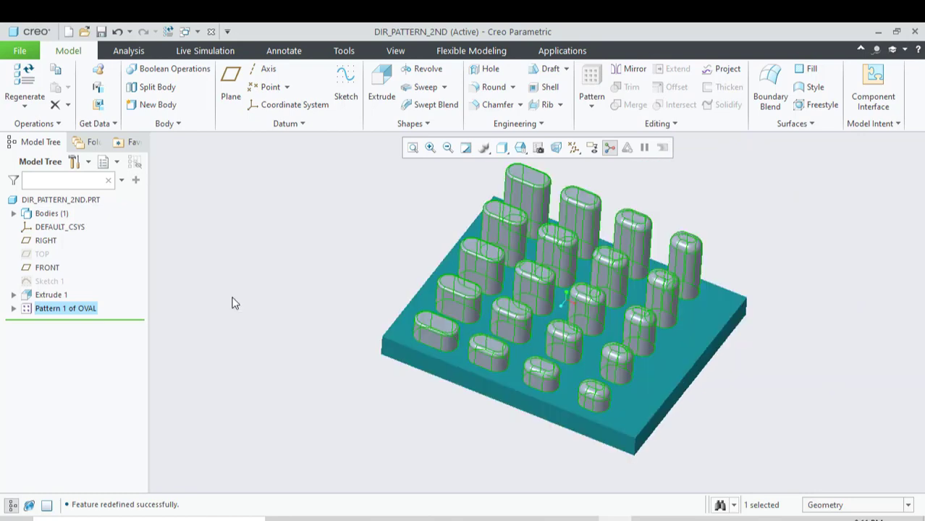
Examine the member groups of the OVAL pattern in the model tree
left_click(13, 309)
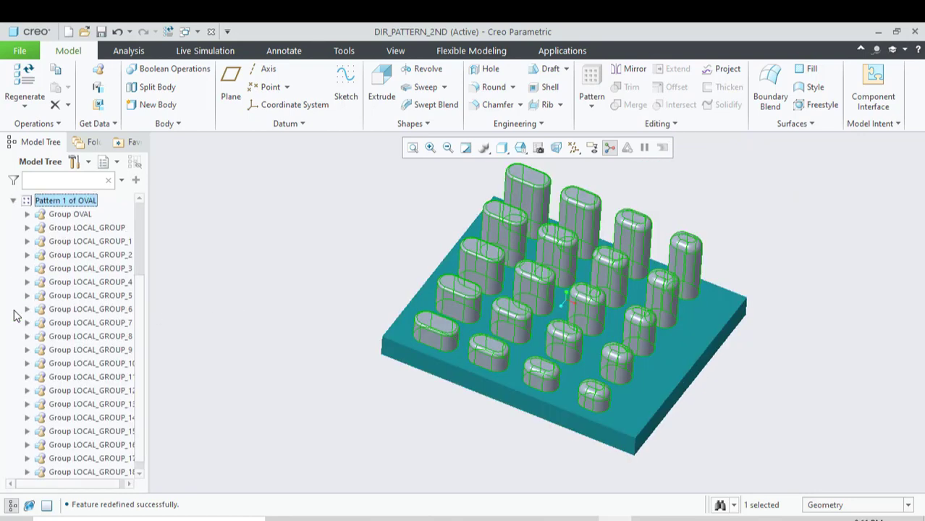
scroll(60, 337, "down", 1)
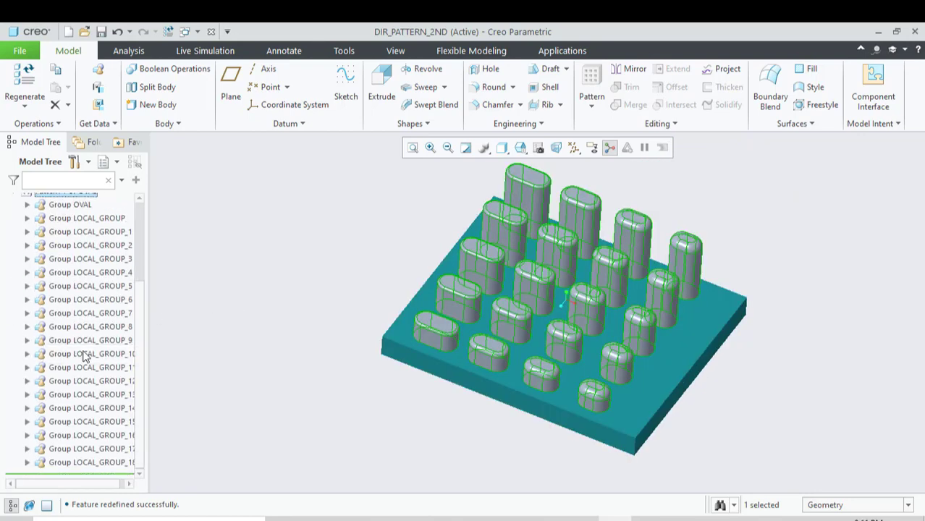
scroll(86, 357, "up", 3)
left_click(13, 309)
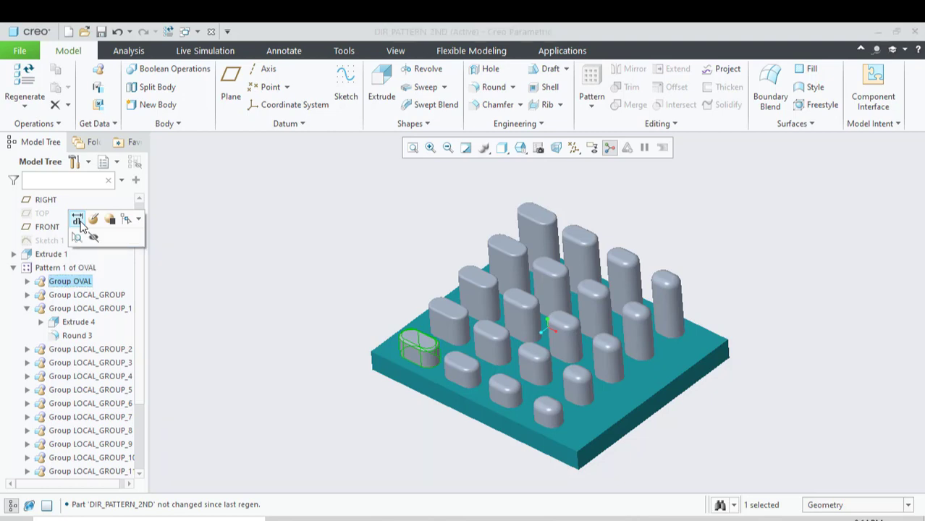
Edit the dimensions of the original OVAL group, setting the oval's width to 0.75 for all pattern members
left_click(78, 221)
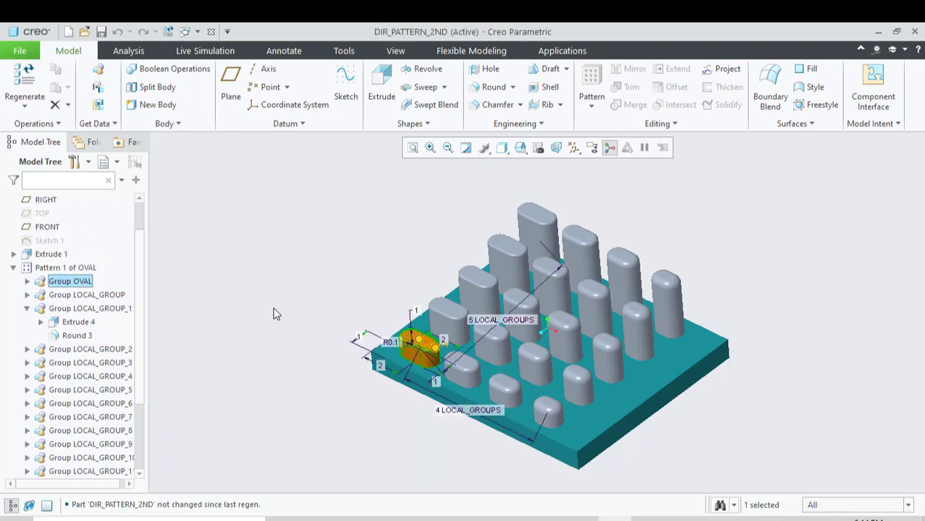
mouse_move(355, 357)
middle_mouse_down()
mouse_move(345, 393)
mouse_move(351, 384)
middle_mouse_up()
scroll(411, 384, "up", 4)
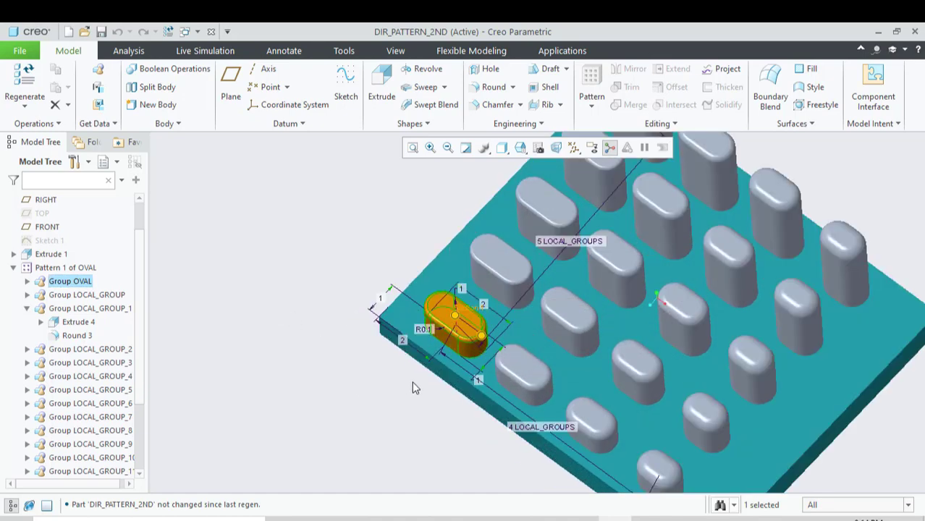
double_click(512, 370)
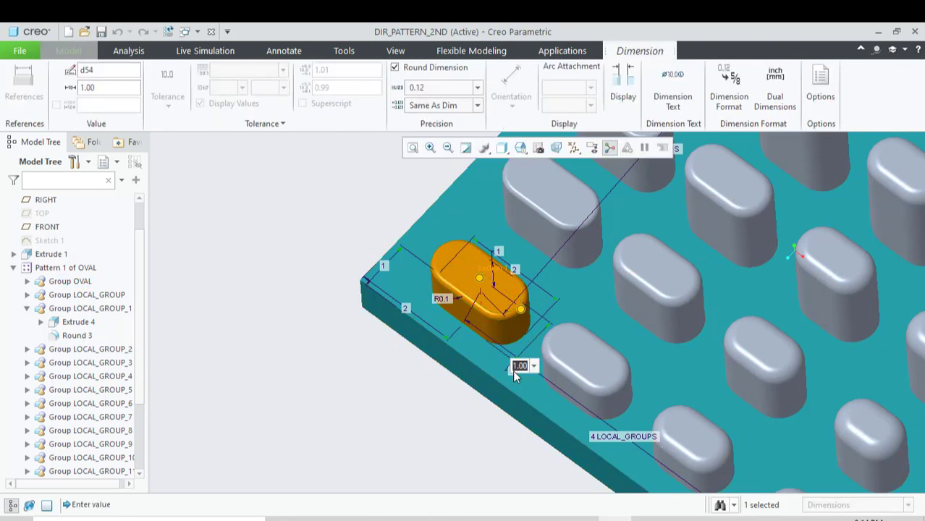
type("0.75")
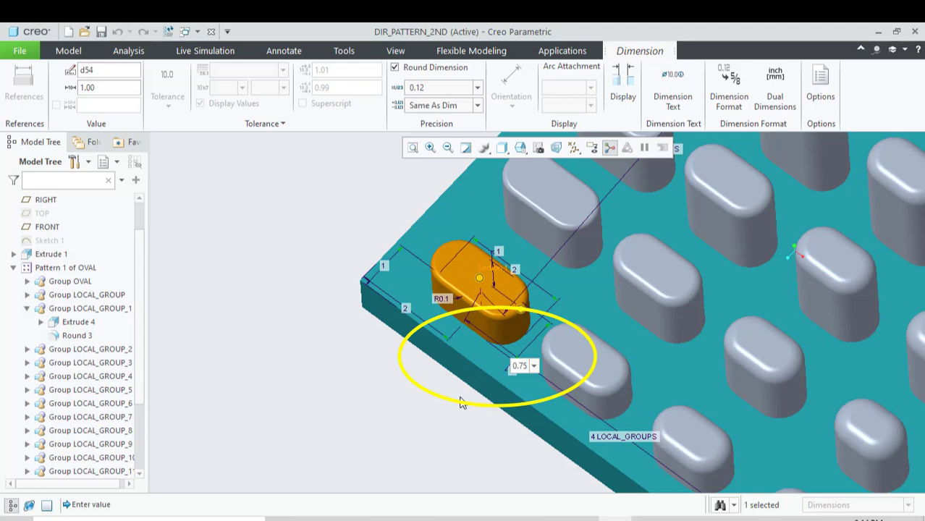
key("Return")
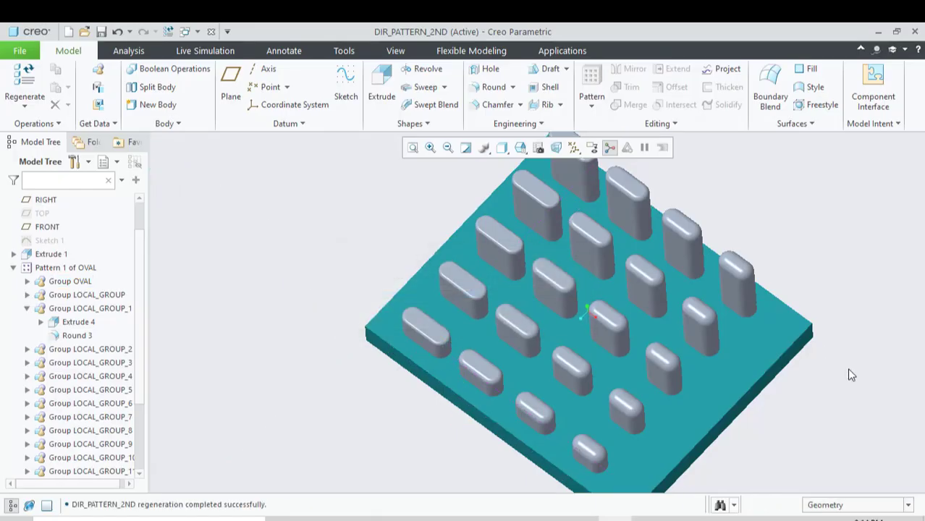
scroll(839, 391, "up", 2)
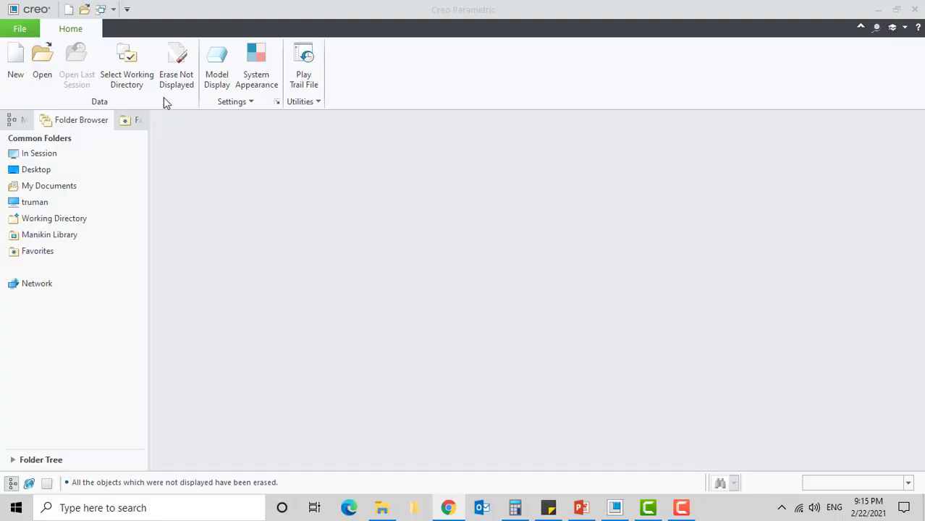
Open the part engine_cover.prt and view its vented side
left_click(42, 61)
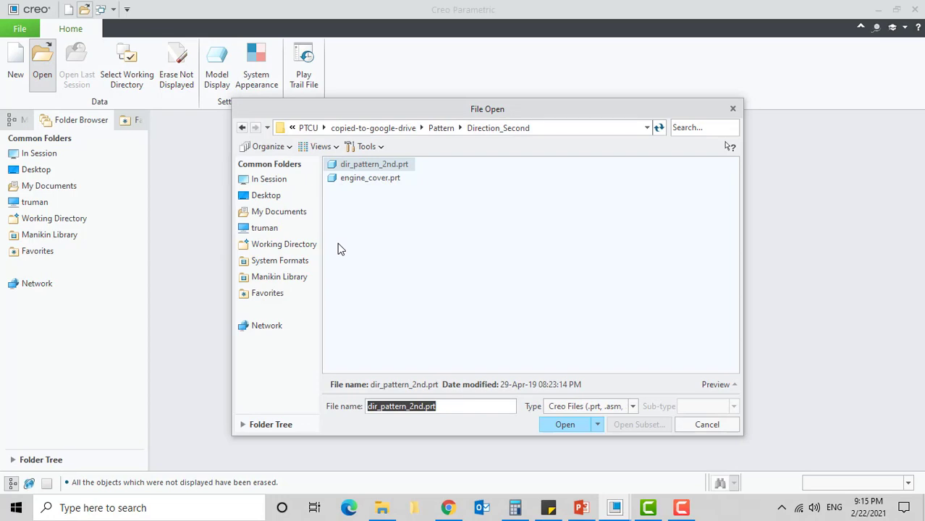
double_click(346, 177)
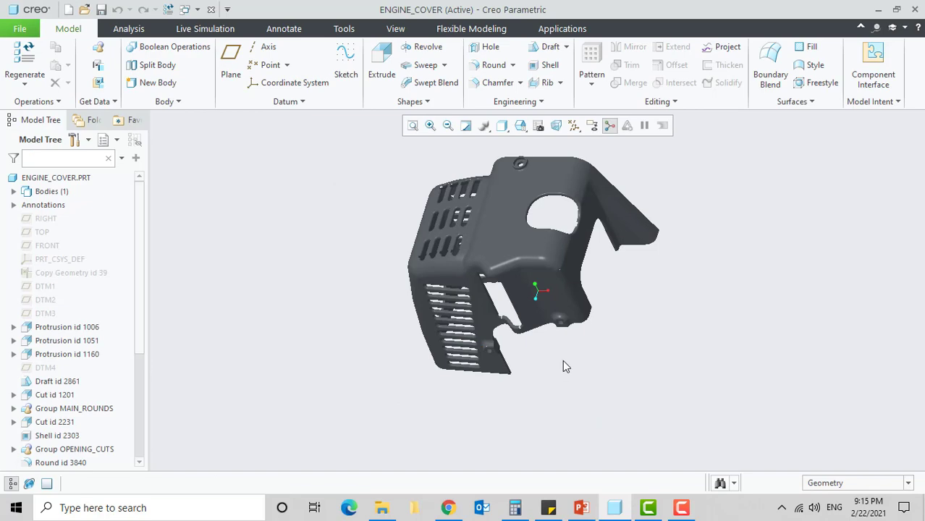
middle_click_drag(563, 367, 654, 352)
scroll(644, 362, "up", 3)
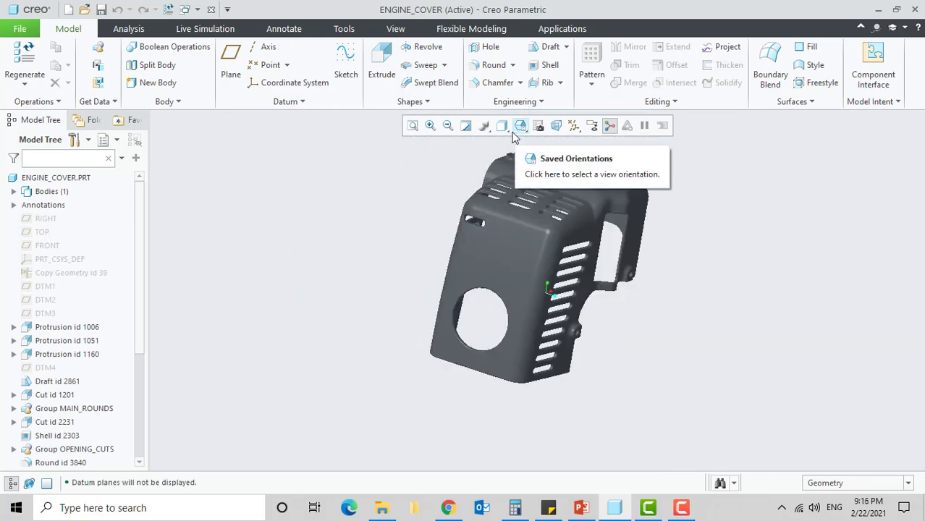
Orient the engine cover to the saved LEFT view to show the side vent slot
left_click(521, 126)
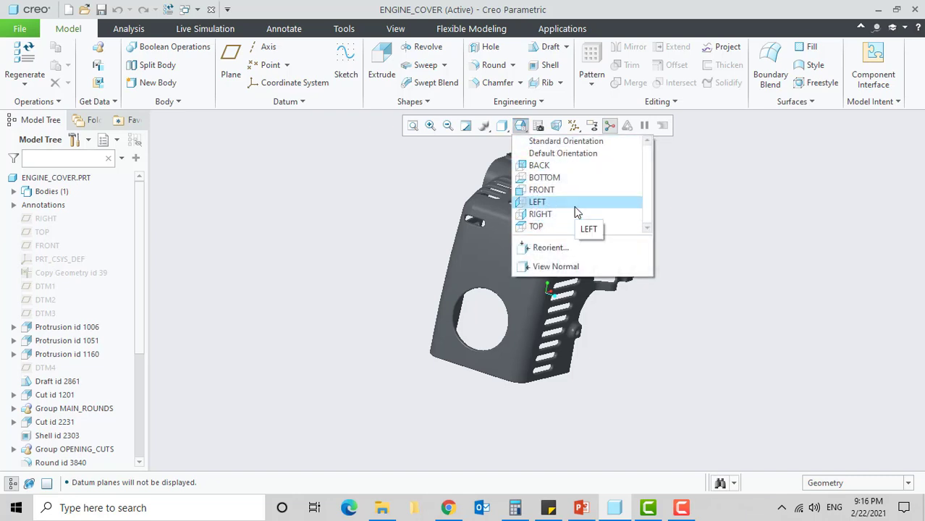
left_click(557, 203)
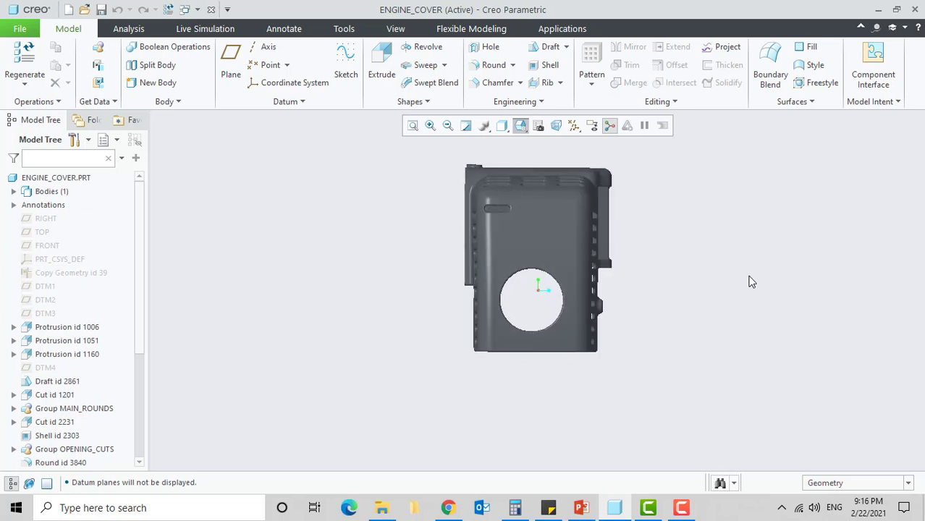
scroll(497, 209, "up", 5)
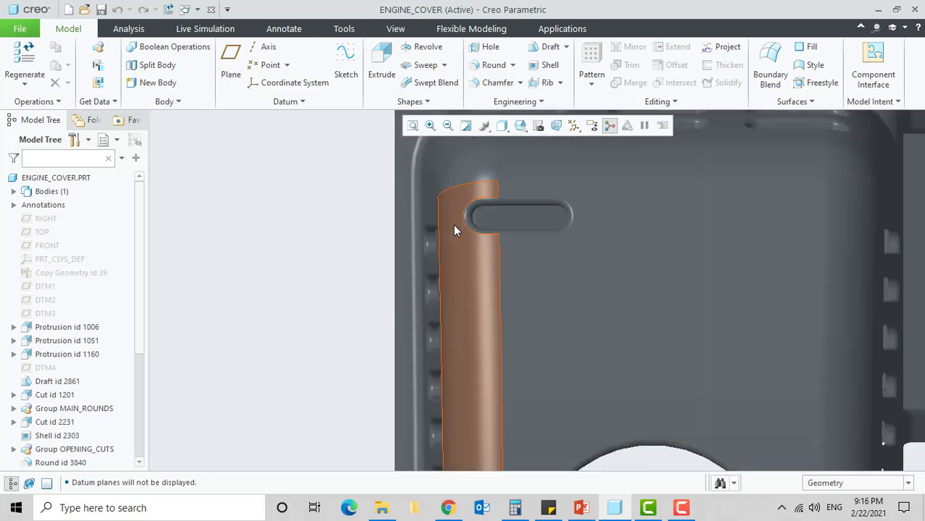
Start a pattern of the SIDE_VENT group and turn on the display of datum planes
scroll(51, 262, "down", 5)
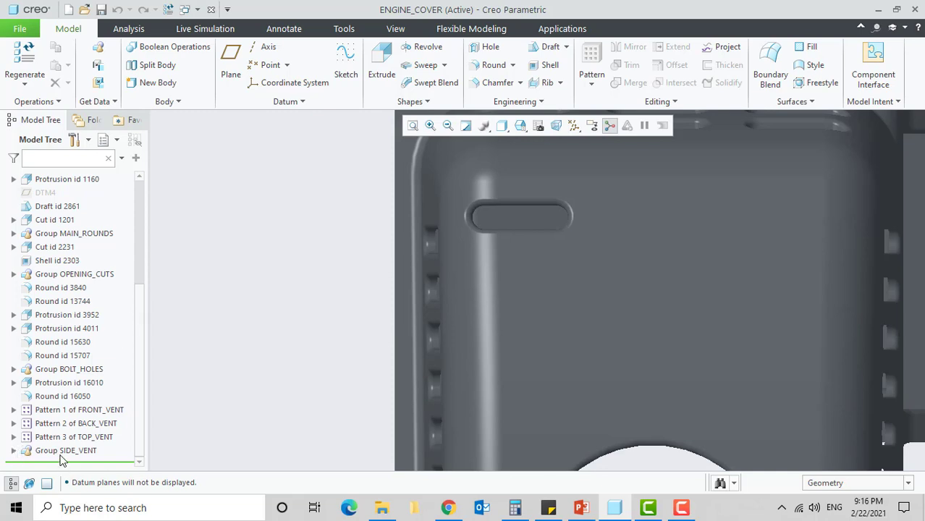
left_click(83, 452)
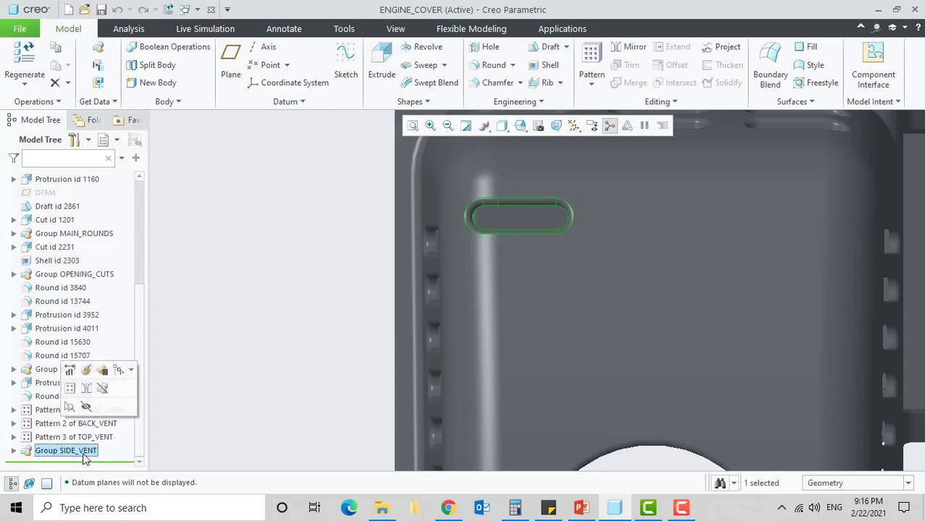
left_click(70, 388)
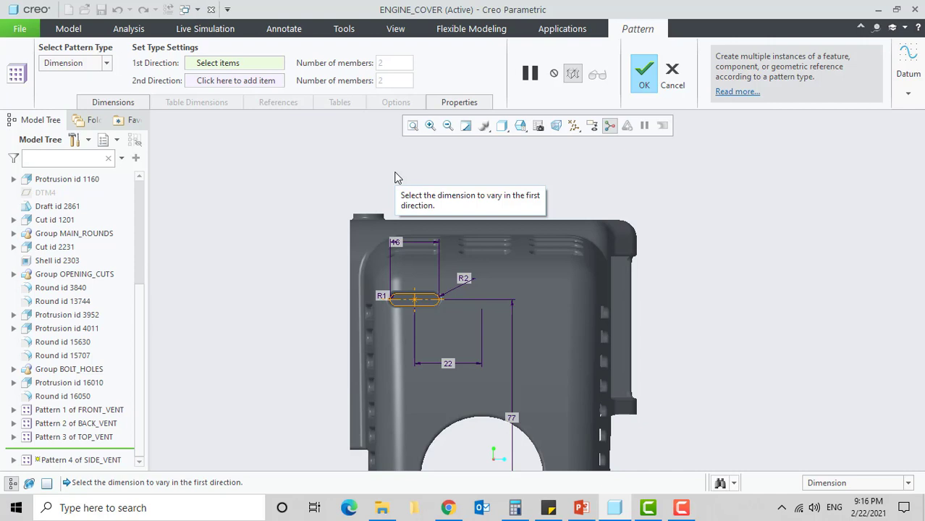
left_click(576, 127)
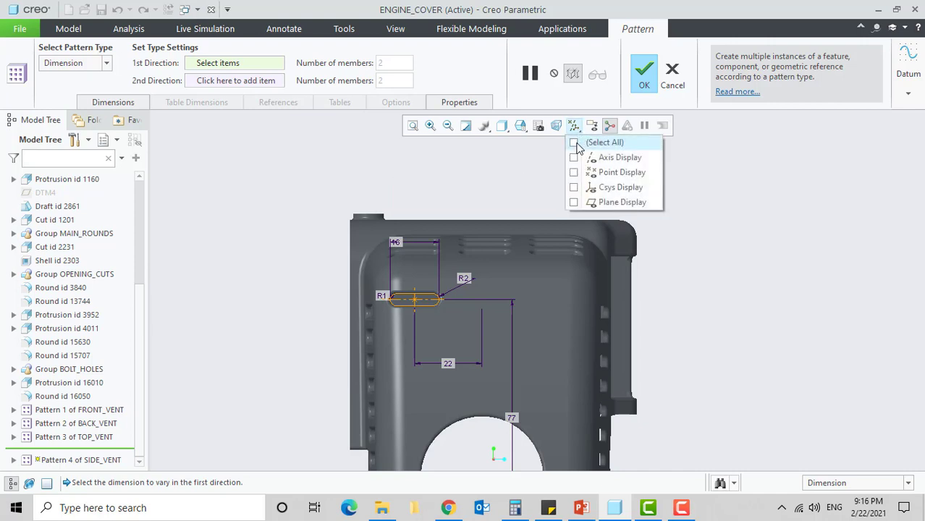
left_click(574, 203)
Inspect the side vent's dimensions from an angle and return the engine cover to the LEFT orientation
middle_click_drag(466, 178, 574, 226)
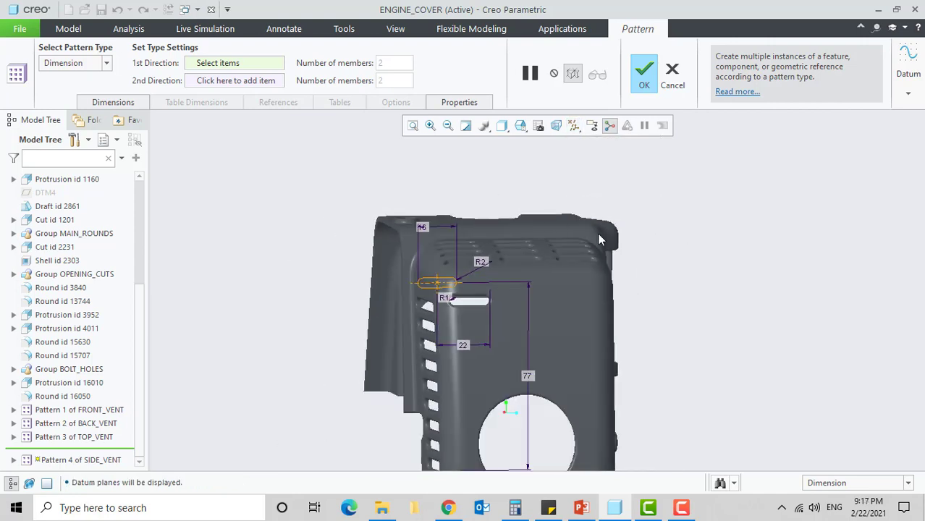
mouse_move(650, 256)
middle_mouse_down()
mouse_move(642, 256)
mouse_move(656, 264)
mouse_move(624, 246)
mouse_move(649, 252)
middle_mouse_up()
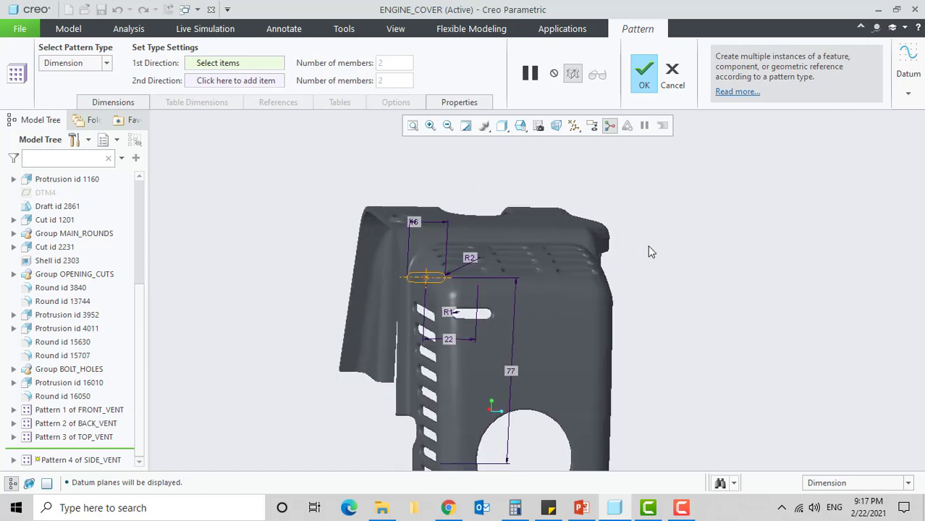
left_click(520, 126)
left_click(540, 189)
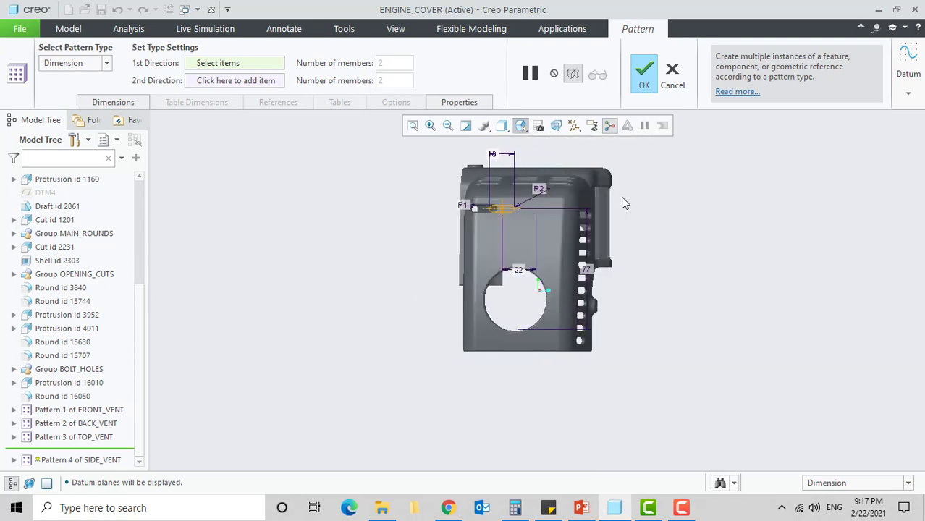
scroll(624, 204, "down", 3)
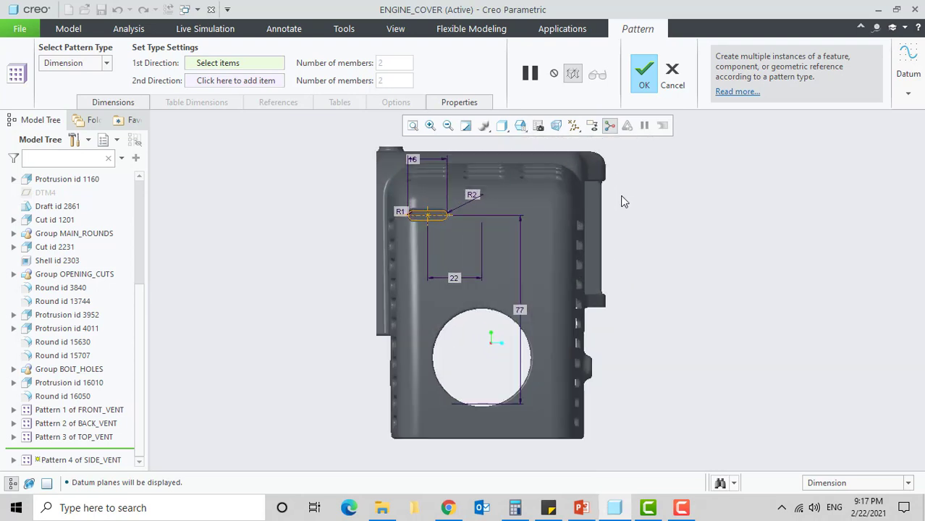
Switch the side vent pattern to the Direction type, reference the FRONT plane for the first direction and show that plane
left_click(107, 63)
left_click(60, 86)
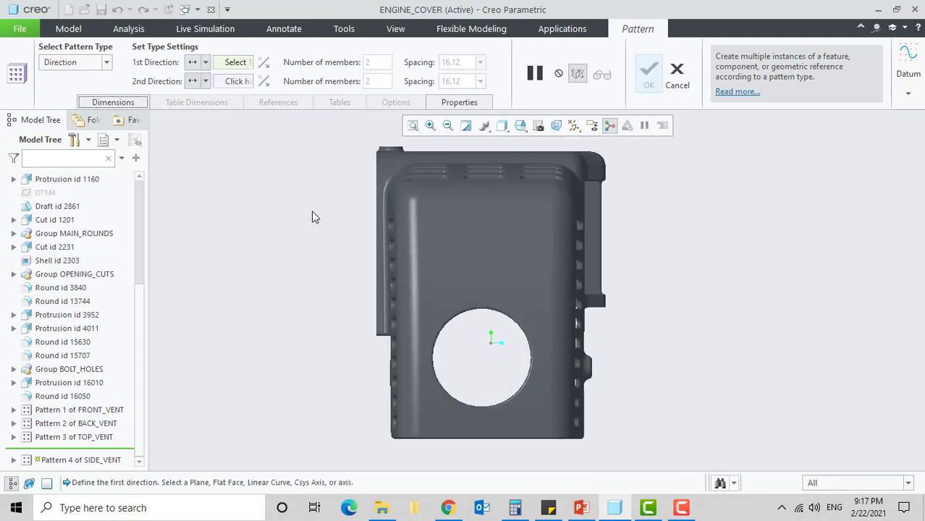
left_click_drag(139, 303, 142, 189)
left_click(47, 246)
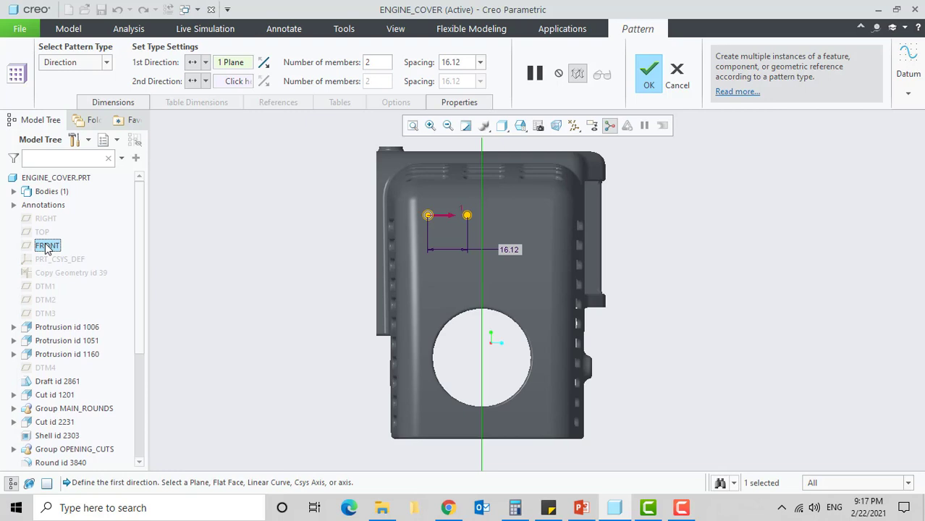
right_click(47, 246)
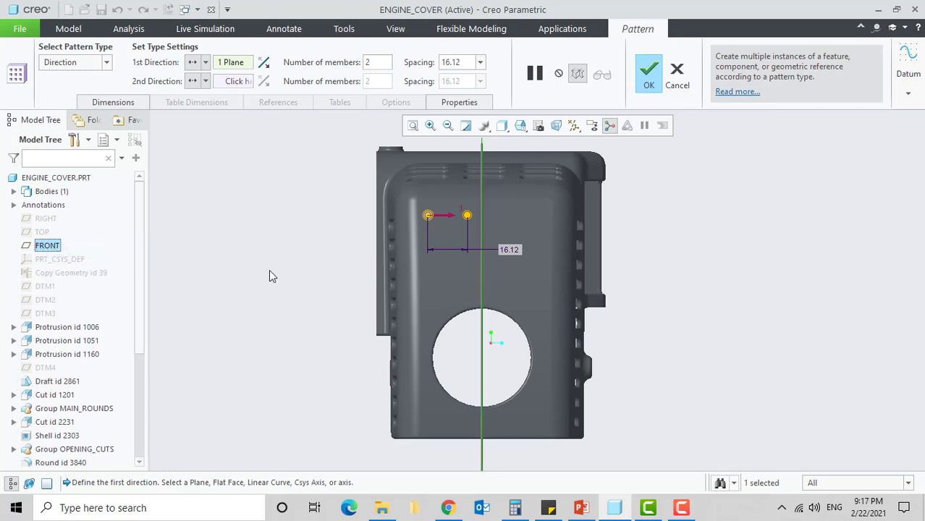
scroll(269, 272, "up", 2)
middle_click_drag(274, 278, 275, 283)
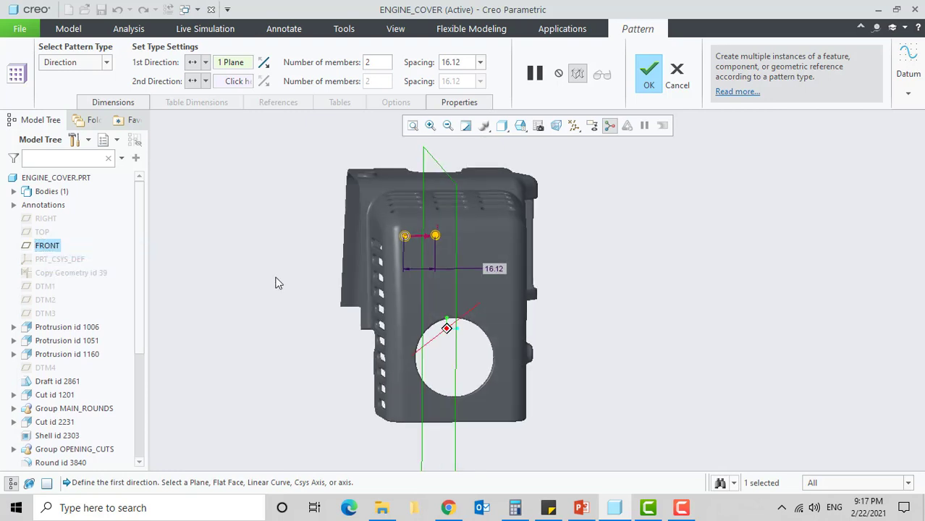
left_click(431, 165)
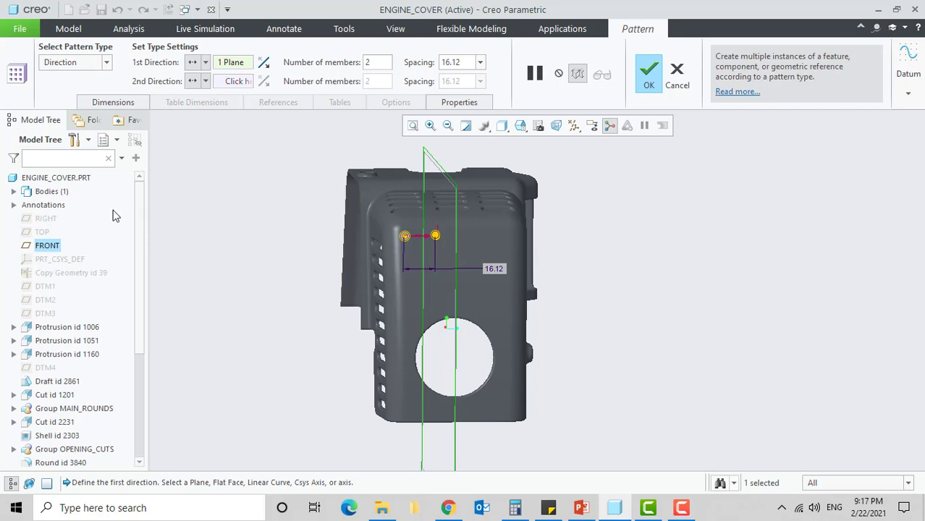
Show the TOP plane, use it as the second direction reference and reverse that direction to point downward
left_click(43, 232)
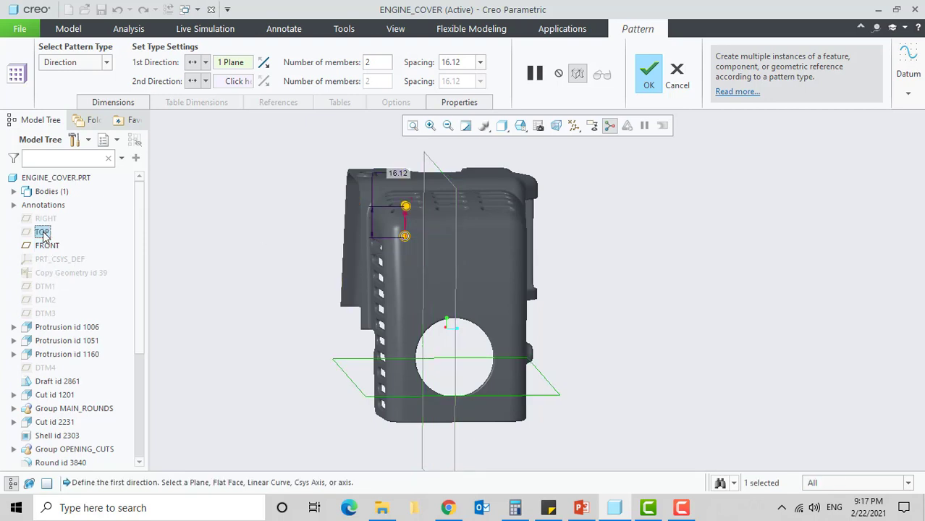
right_click(43, 235)
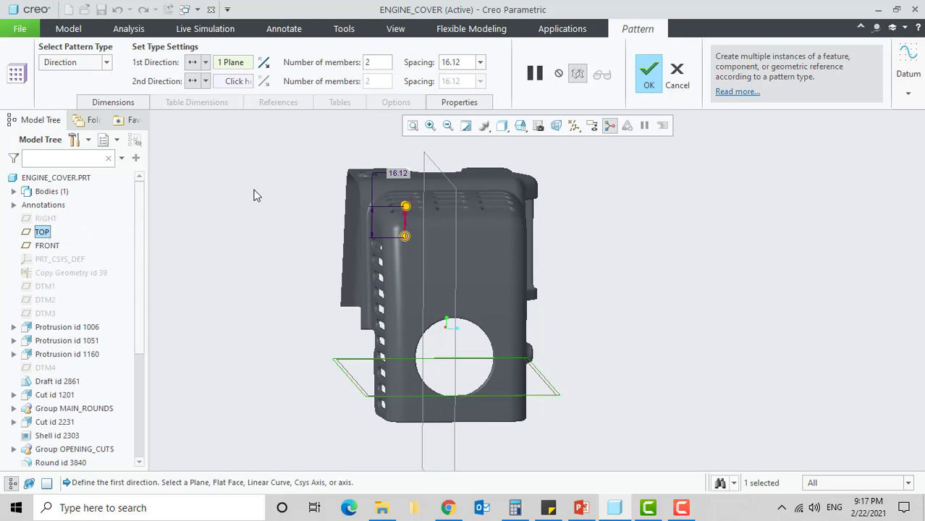
left_click(236, 83)
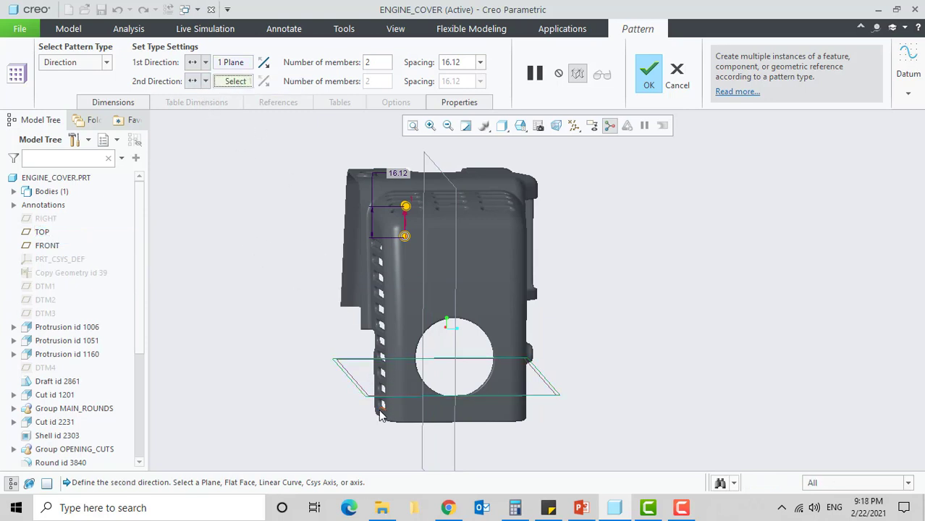
left_click(364, 396)
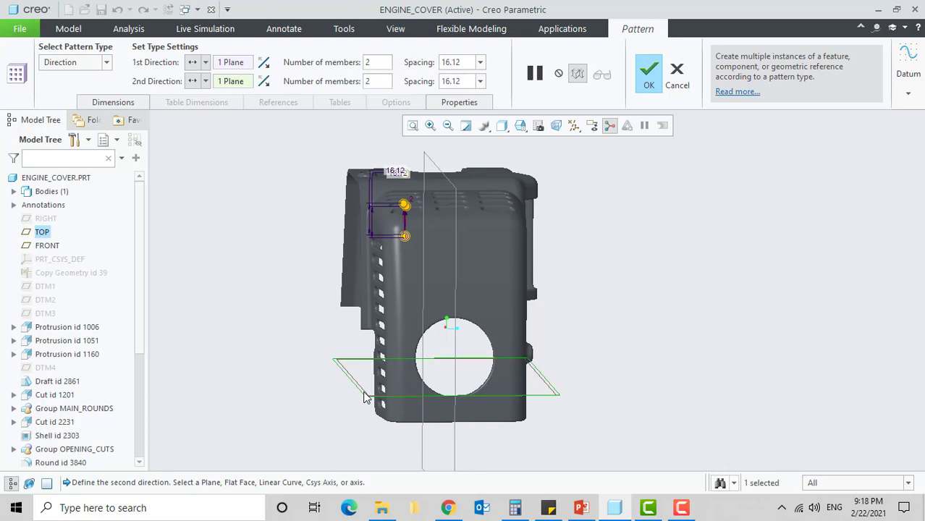
left_click(265, 83)
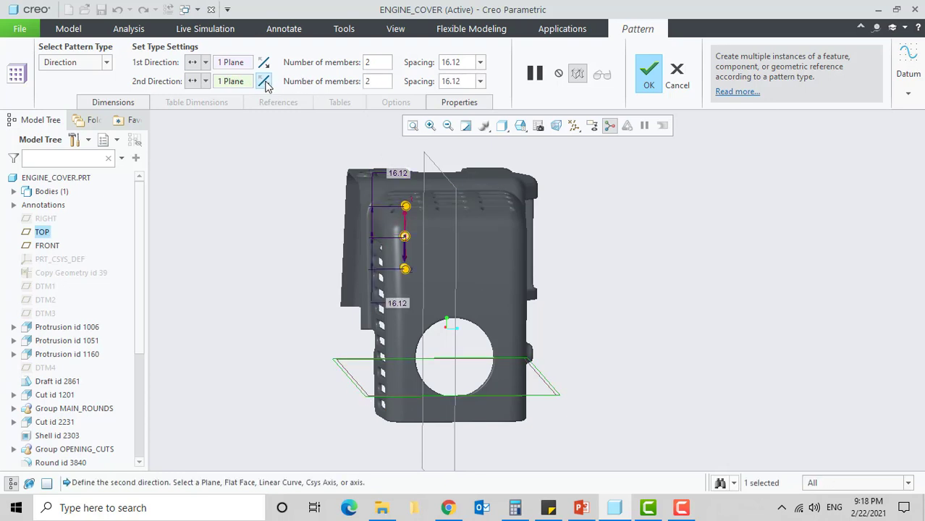
Reference the FRONT plane for the first direction and set it to 3 members with a spacing of 23
left_click(232, 62)
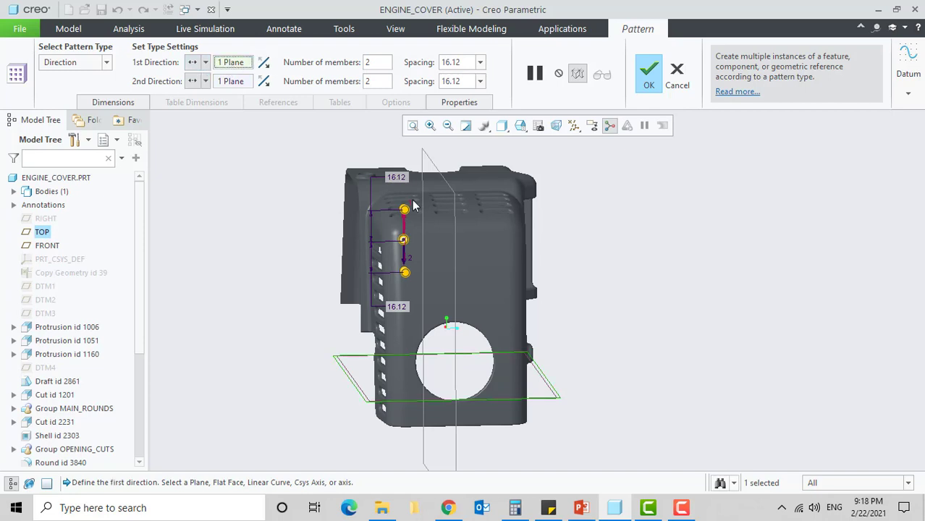
left_click(437, 170)
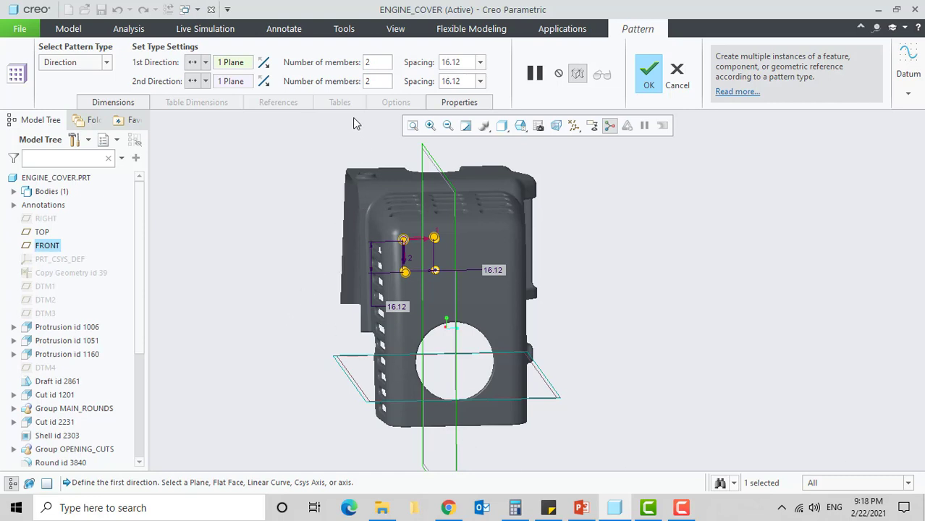
double_click(369, 63)
type("3")
double_click(458, 61)
type("23")
key("Return")
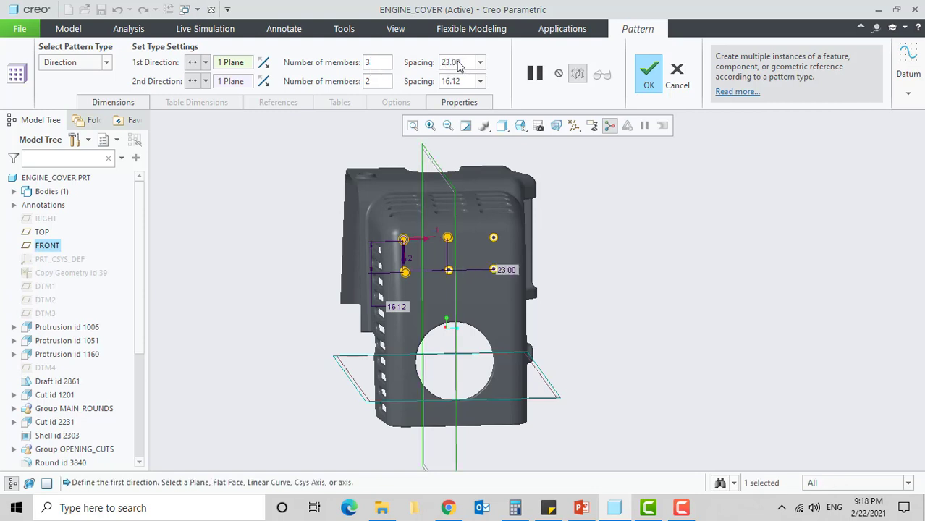
Set the second direction to 5 members with a spacing of 8 and complete the side vent pattern
double_click(378, 84)
type("5")
key("Return")
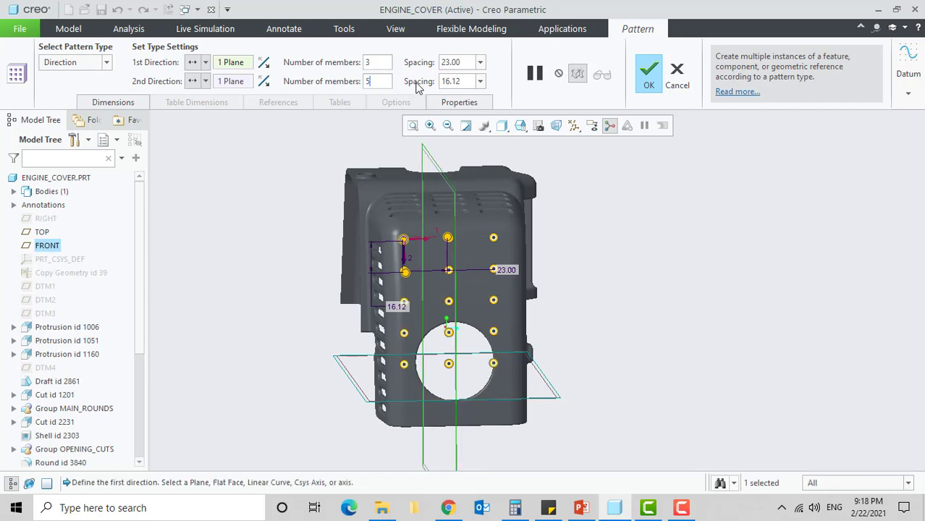
double_click(456, 81)
type("8")
key("Return")
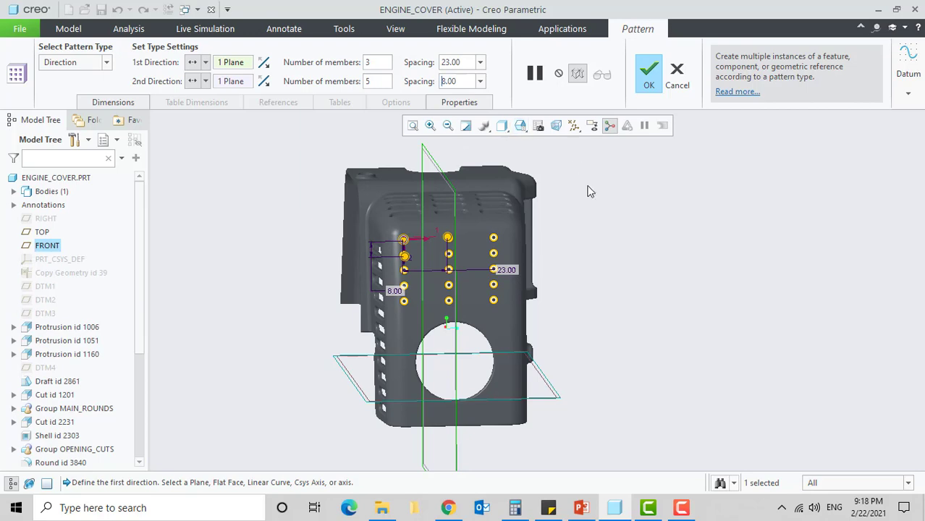
left_click(648, 72)
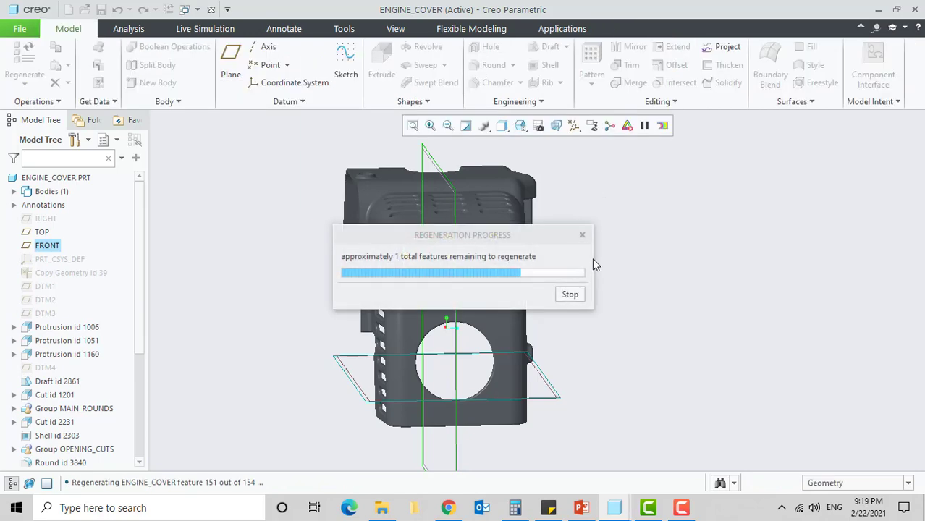
middle_click_drag(613, 306, 572, 314)
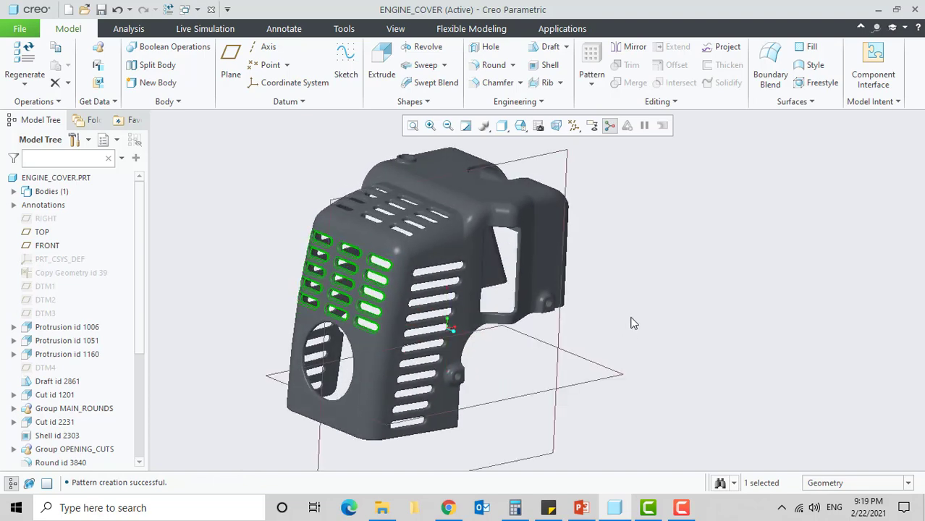
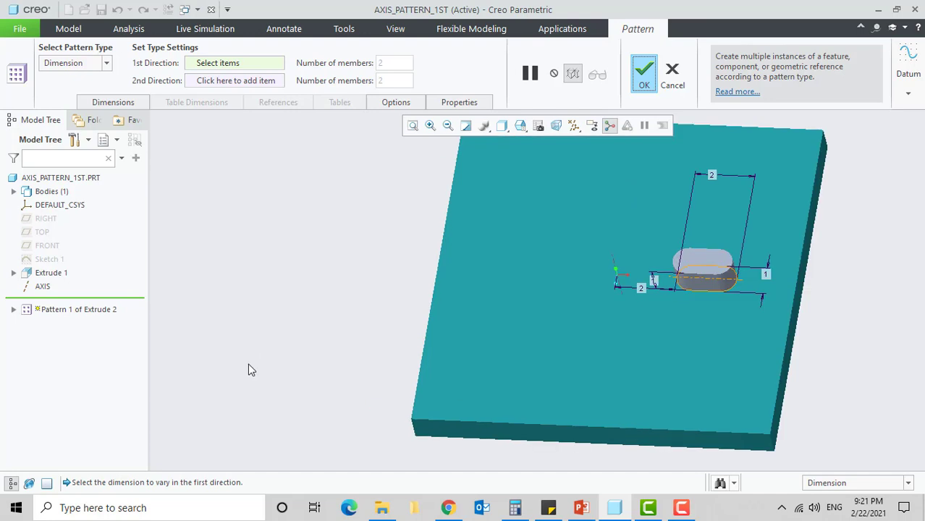
Switch the pattern of Extrude 2 to the Axis type and choose the datum axis at the plate's centre
left_click(613, 261)
left_click(107, 64)
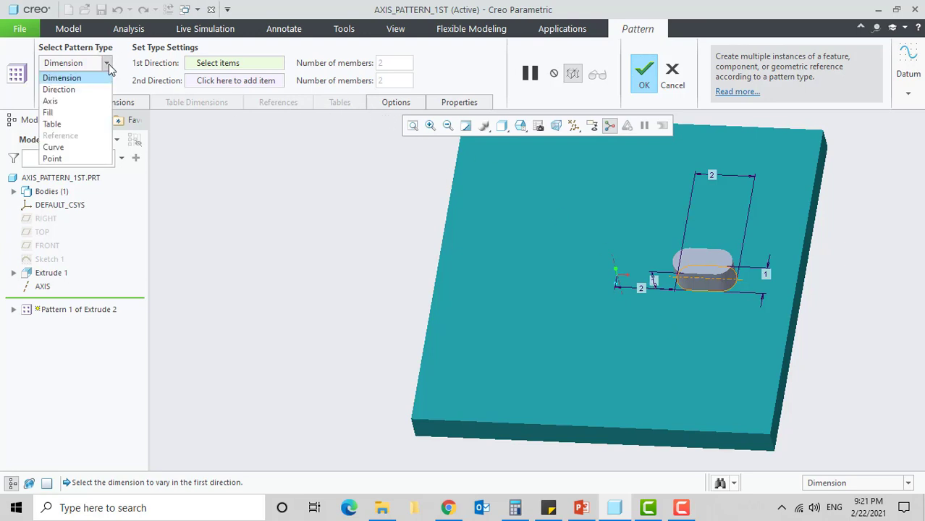
left_click(50, 101)
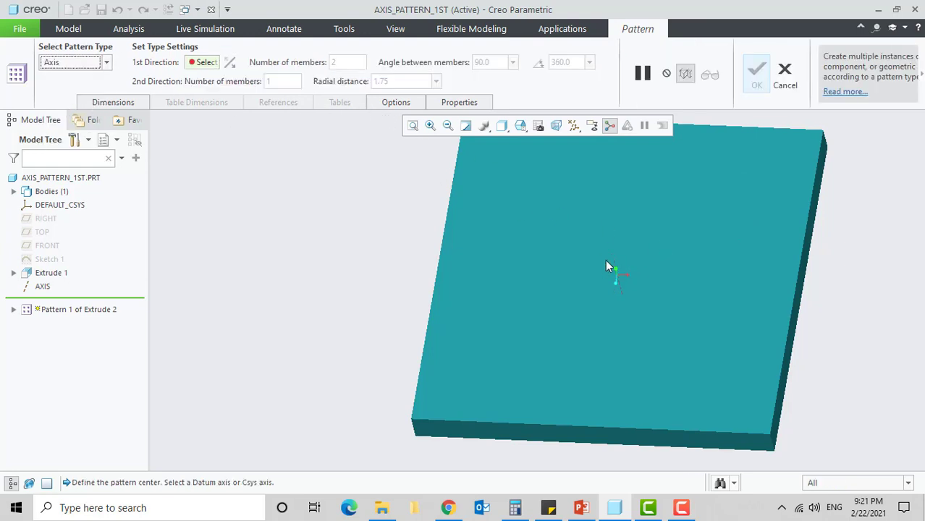
left_click(615, 266)
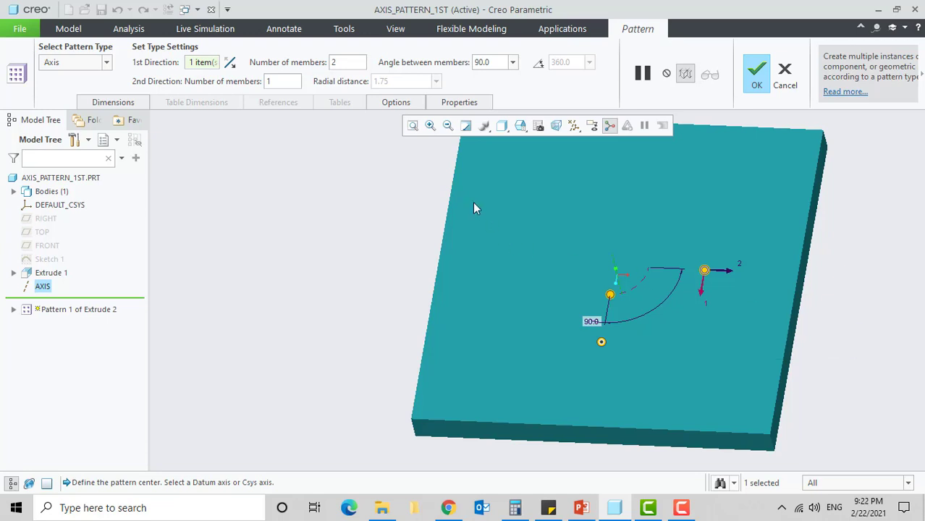
Set the axis pattern to 6 members with 45 degrees between members
double_click(343, 63)
type("6")
key("Return")
double_click(479, 63)
type("45")
key("Return")
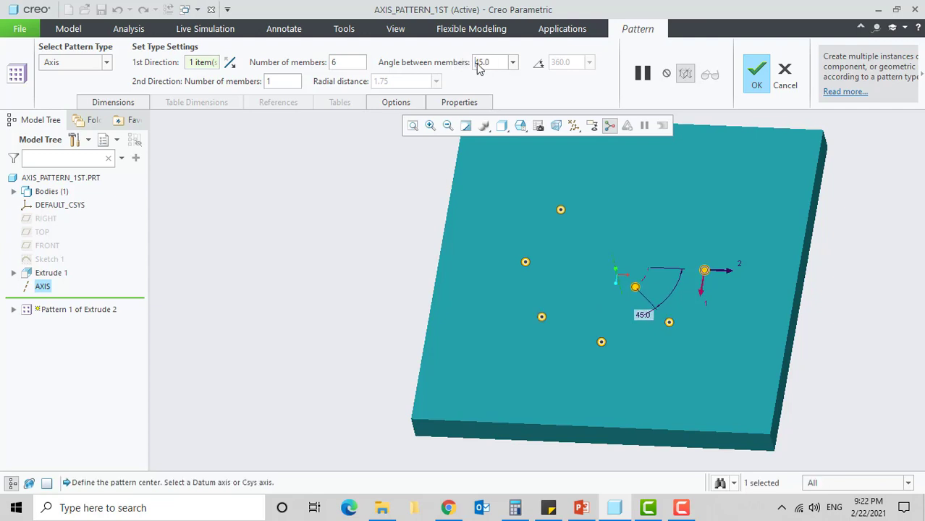
Try an angle of 30 degrees between the pattern members and restore it to 45 degrees
double_click(489, 64)
type("30")
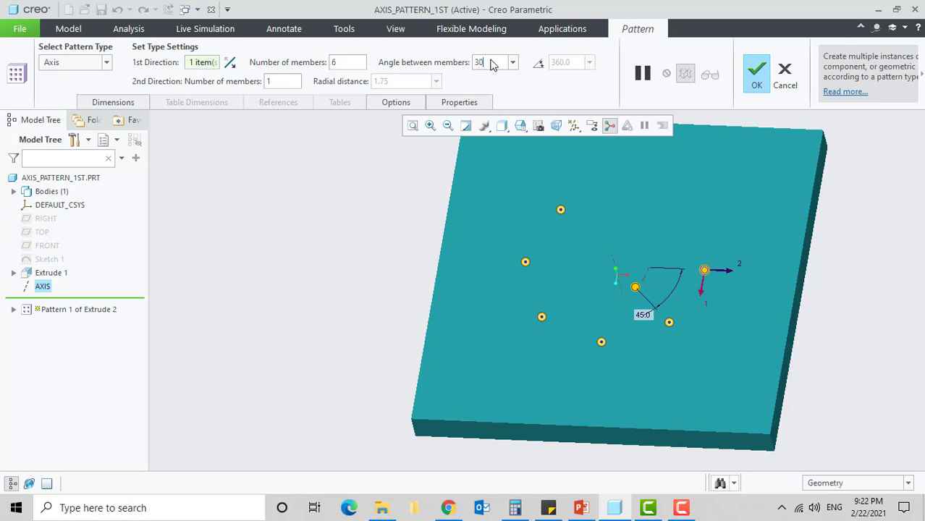
key("Return")
double_click(500, 64)
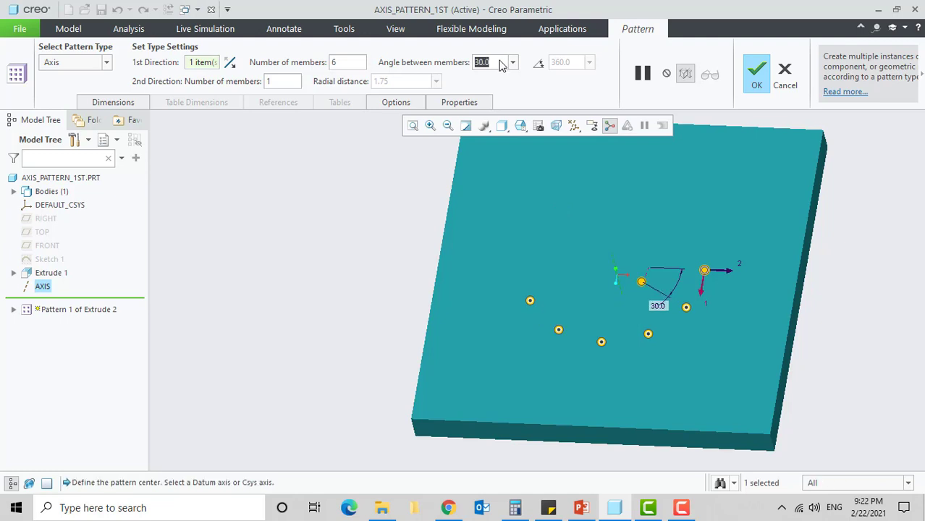
type("45")
key("Return")
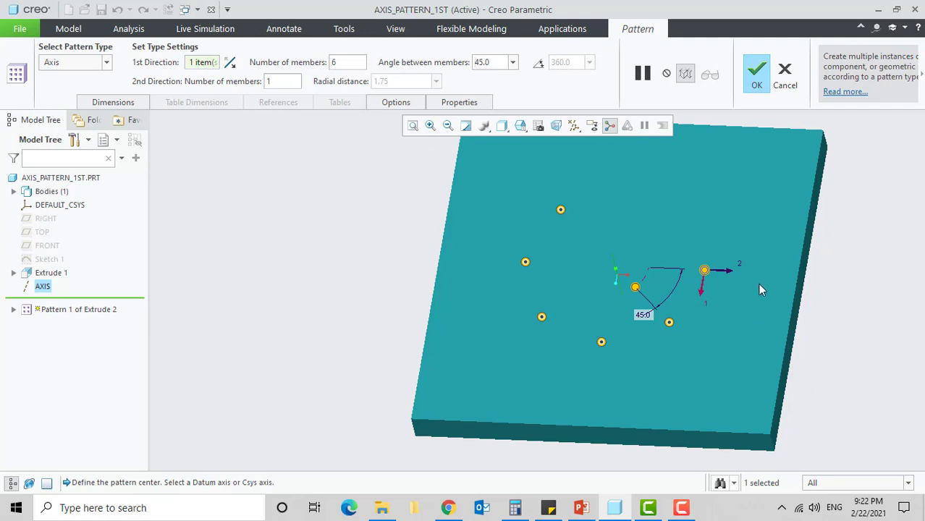
Try spacing the members equally over an angular extent of 90 degrees
left_click(539, 64)
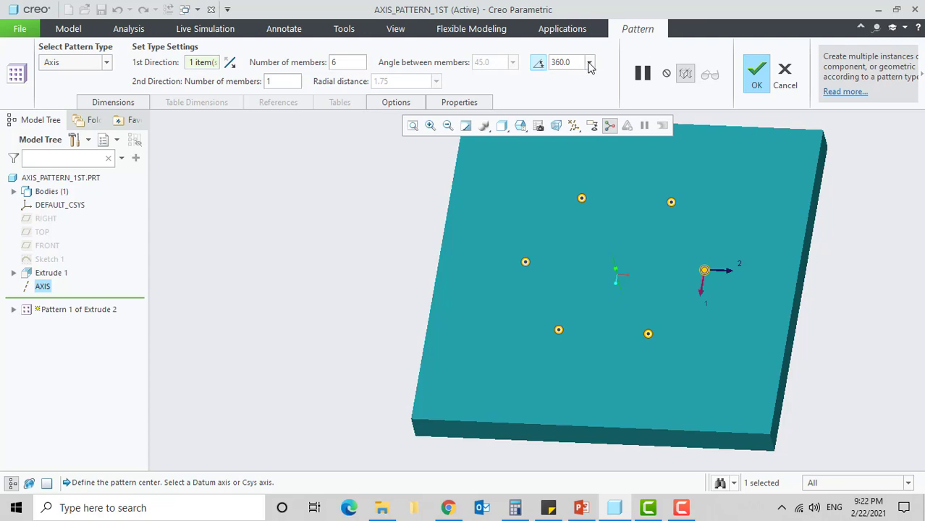
double_click(571, 65)
type("90")
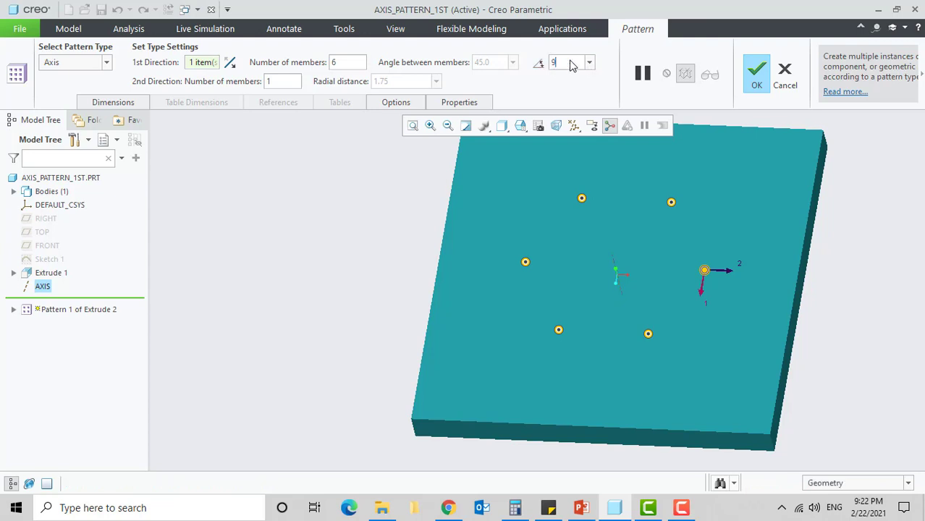
key("Return")
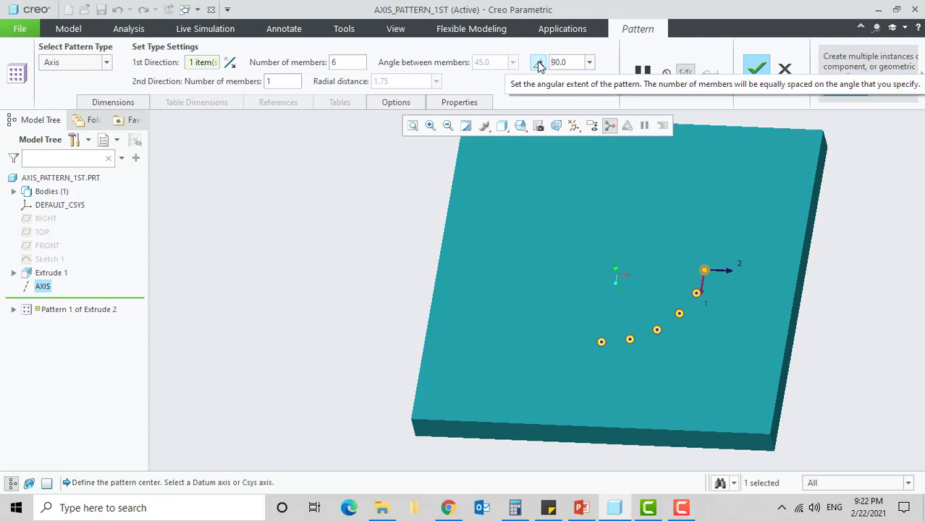
Compare the fixed member angle with the angular extent option and try an extent of 180 degrees
left_click(539, 65)
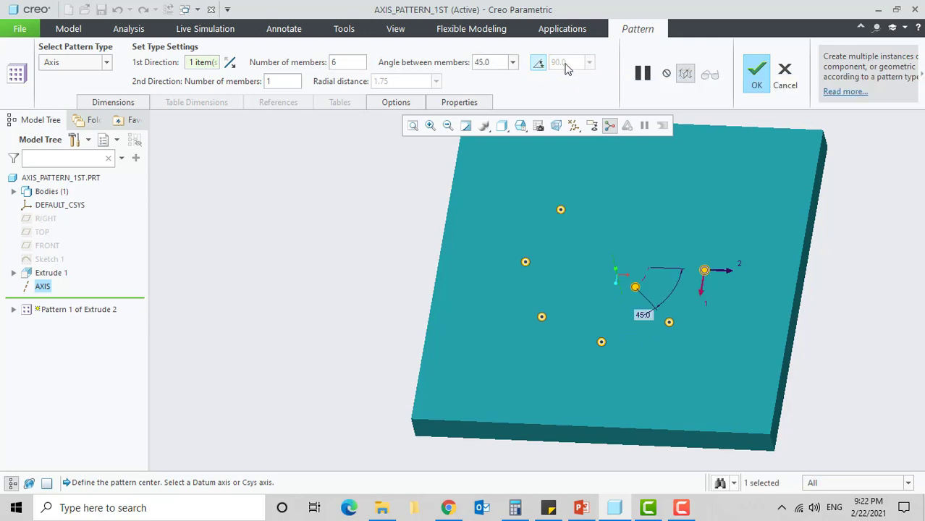
left_click(537, 64)
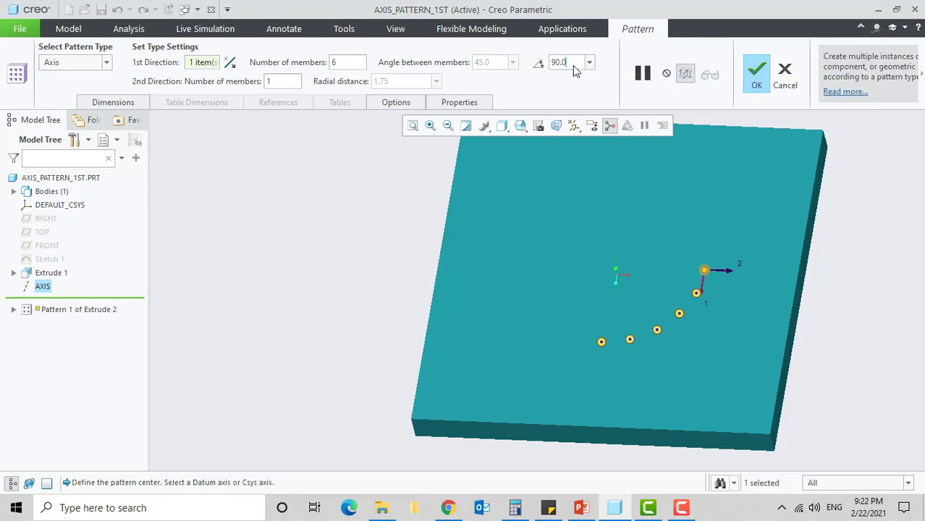
type("180")
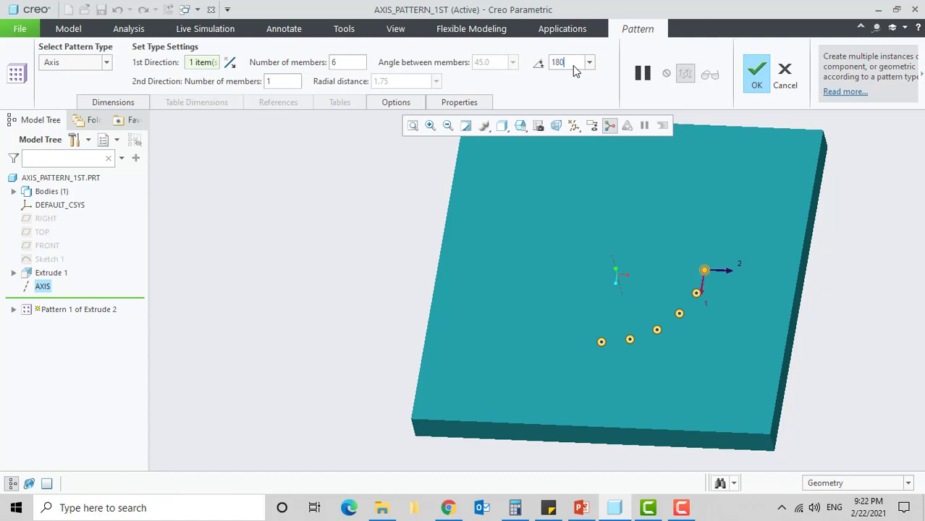
key("Return")
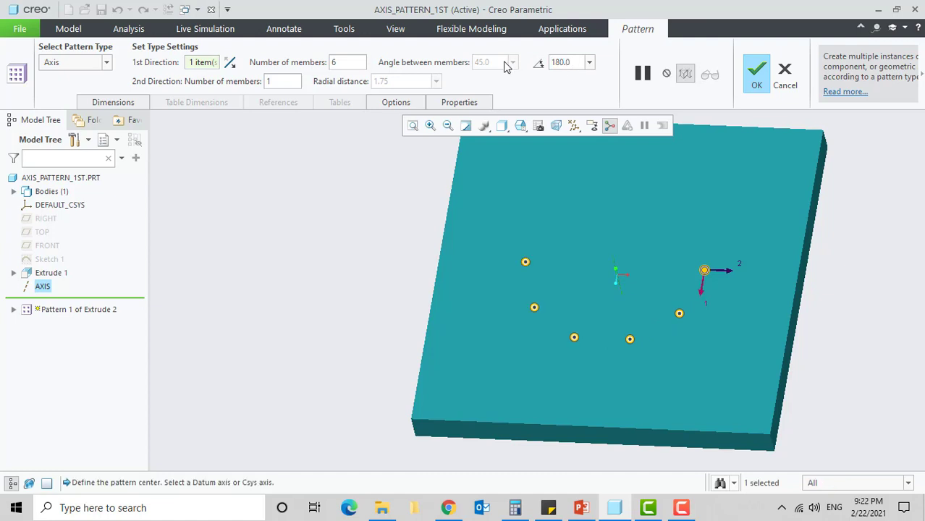
Try an angle of 35 degrees between the pattern members and restore it to 45 degrees
left_click(537, 64)
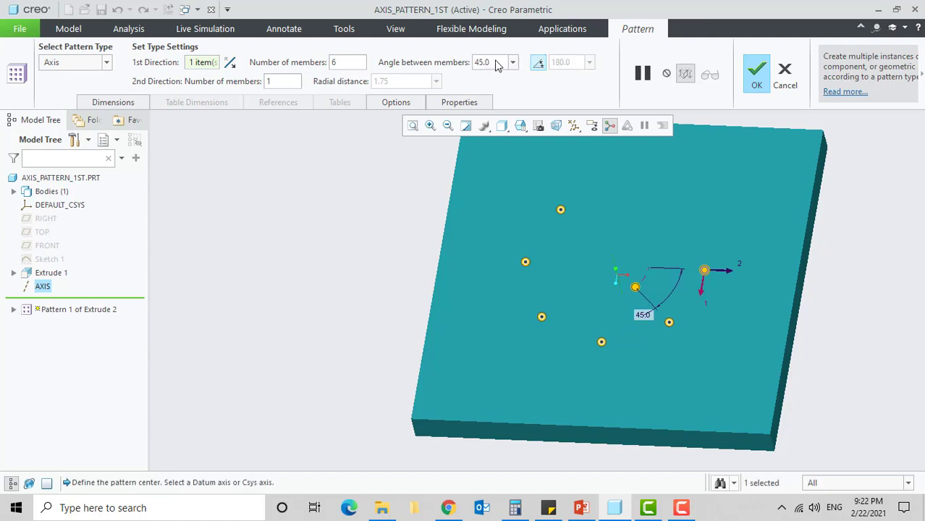
type("35")
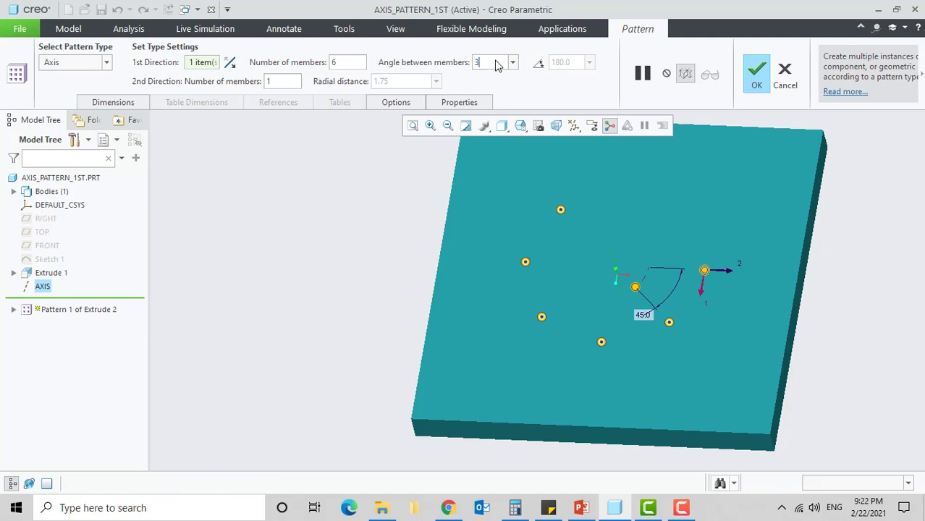
key("Return")
double_click(495, 64)
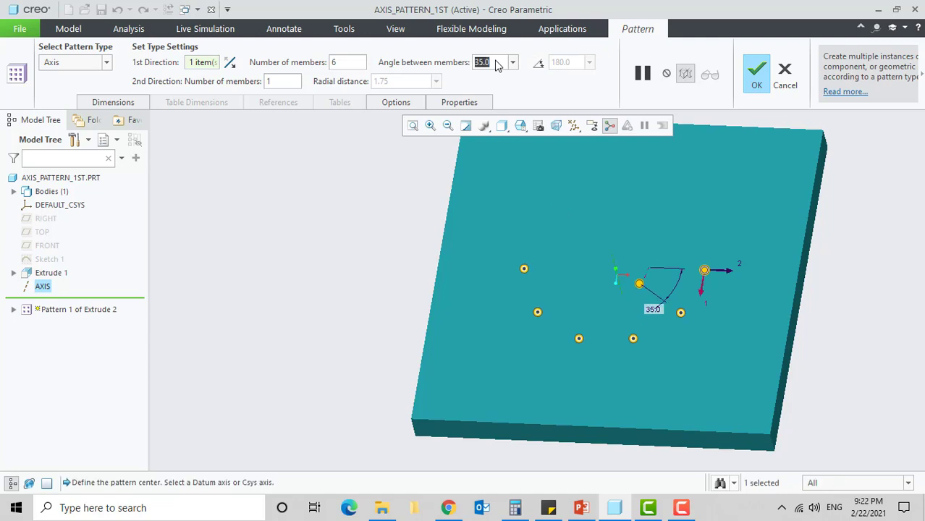
type("45")
key("Return")
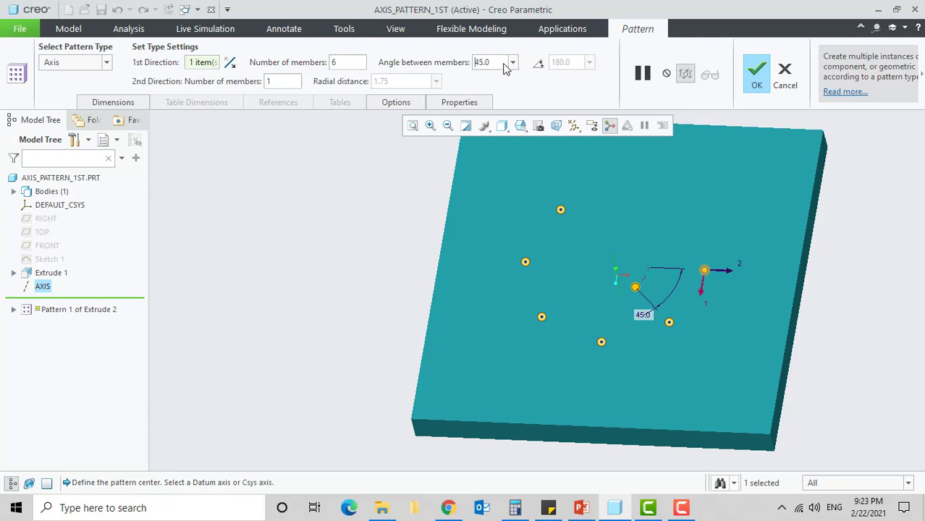
Space the 6 members equally over an angular extent of 360 degrees and complete the axis pattern of the oval boss
left_click(538, 63)
double_click(574, 64)
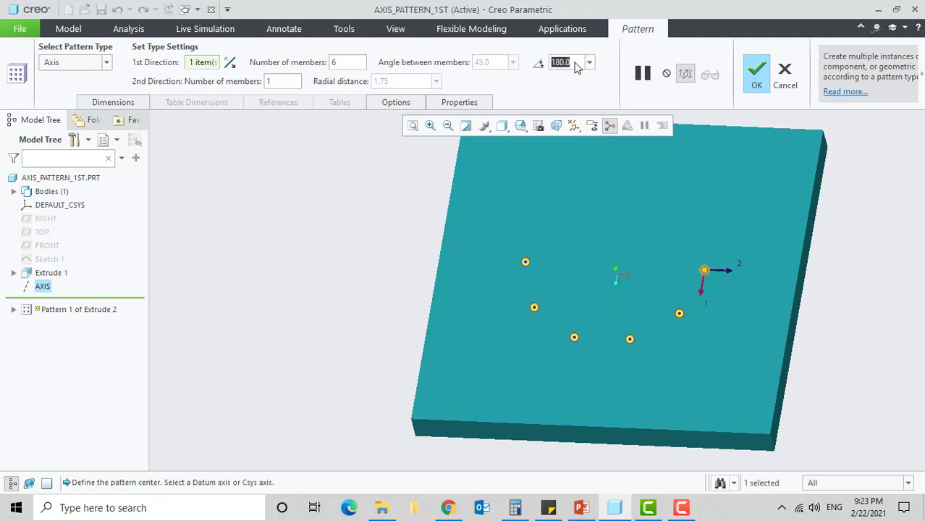
type("360")
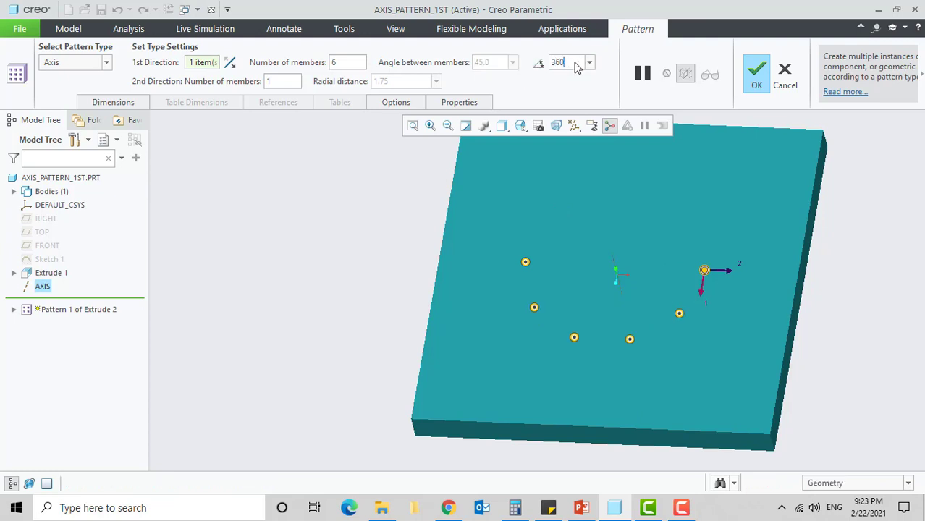
key("Return")
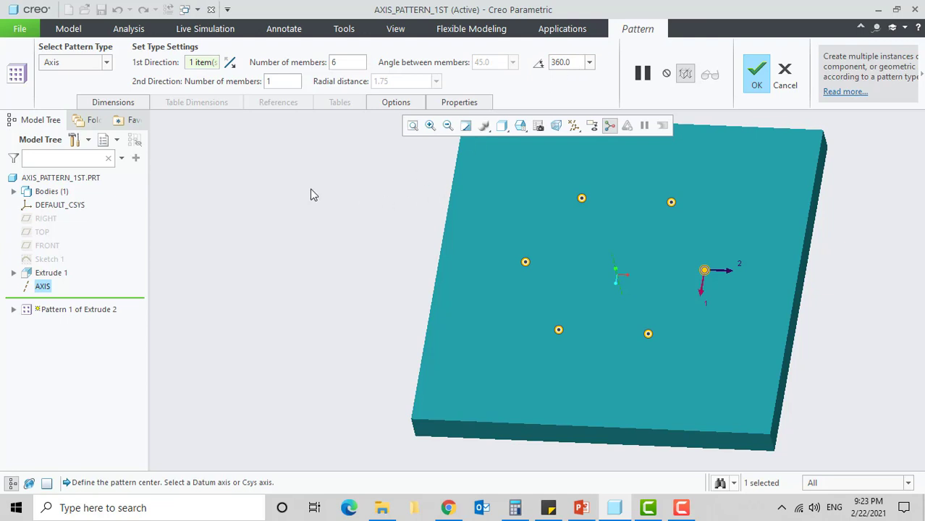
left_click(759, 76)
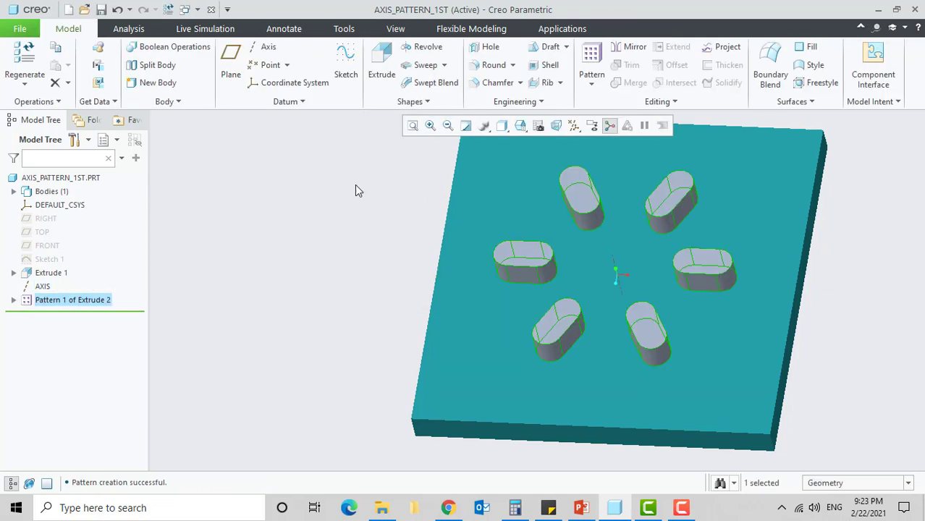
Redefine the axis pattern so that the boss's length dimension varies with an increment of 0.3 in the first direction
left_click(84, 308)
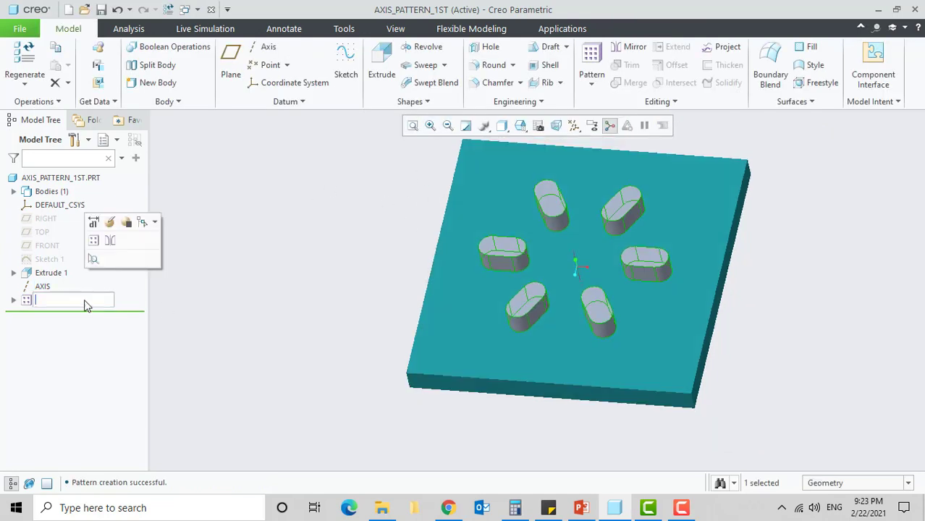
left_click(107, 219)
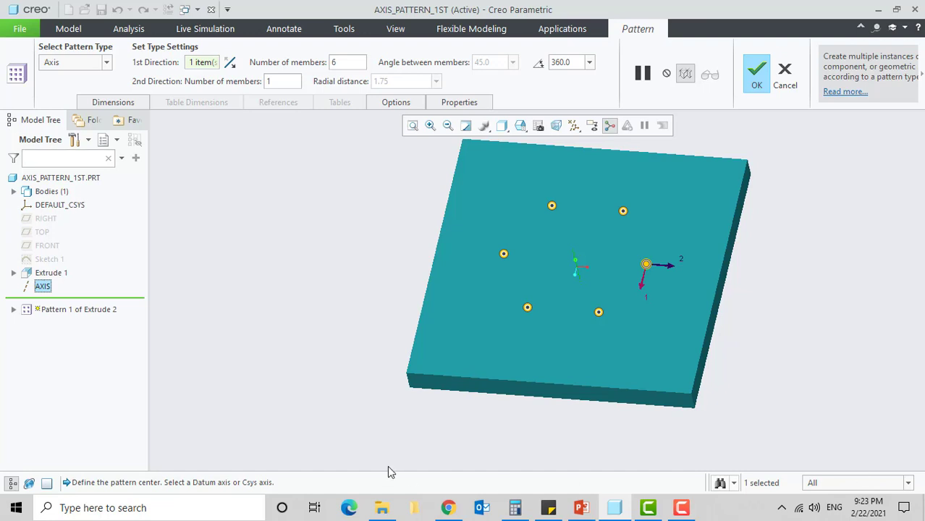
left_click(130, 103)
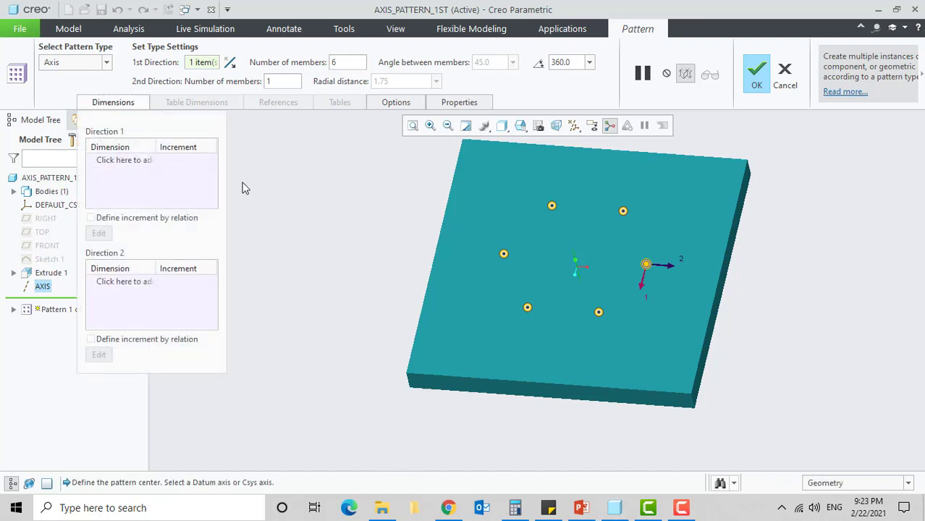
left_click(144, 167)
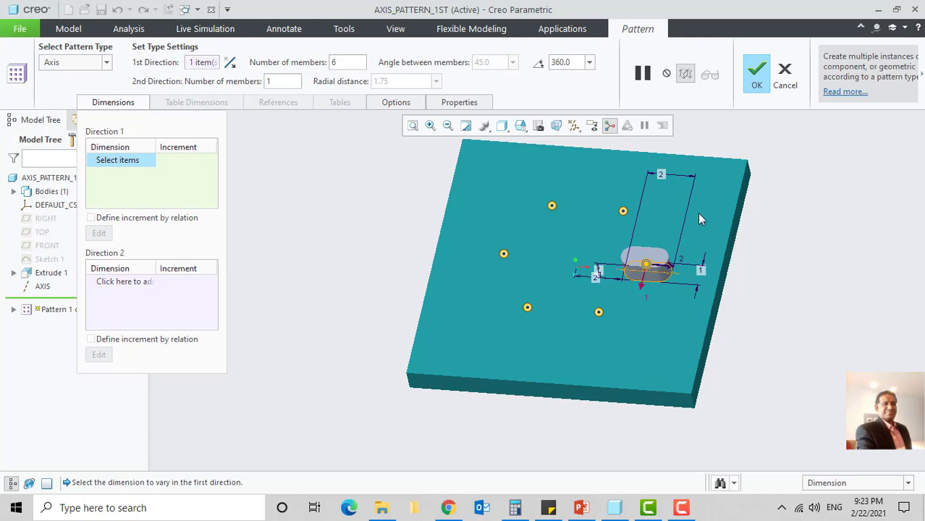
left_click(660, 177)
double_click(667, 185)
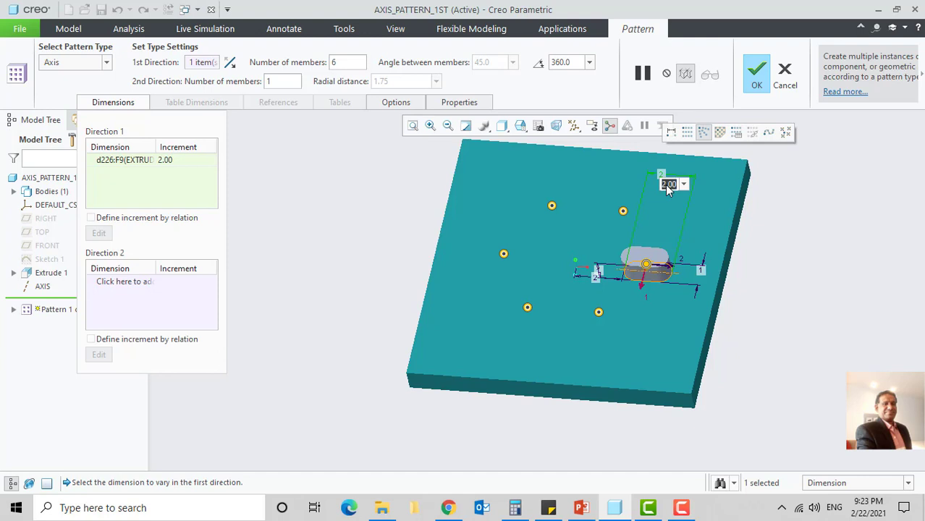
type("0.3")
key("Return")
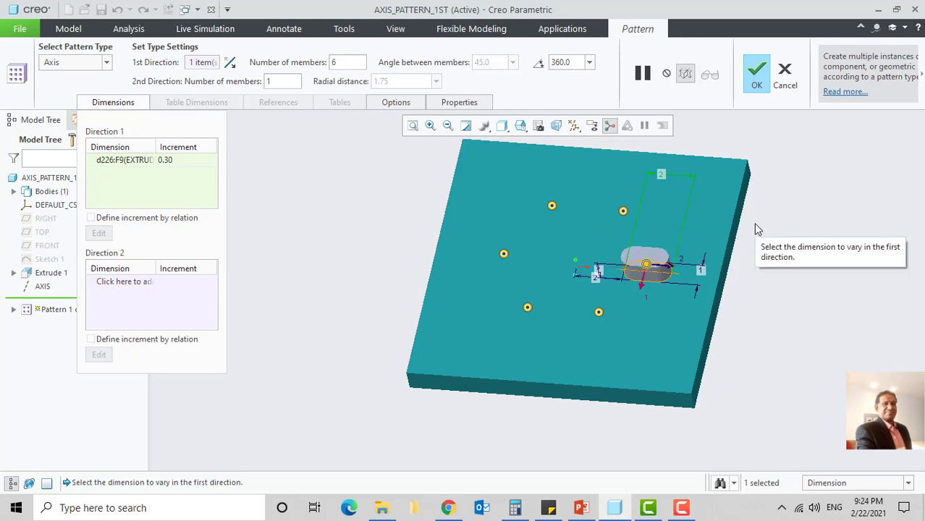
scroll(755, 224, "down", 2)
scroll(756, 225, "up", 2)
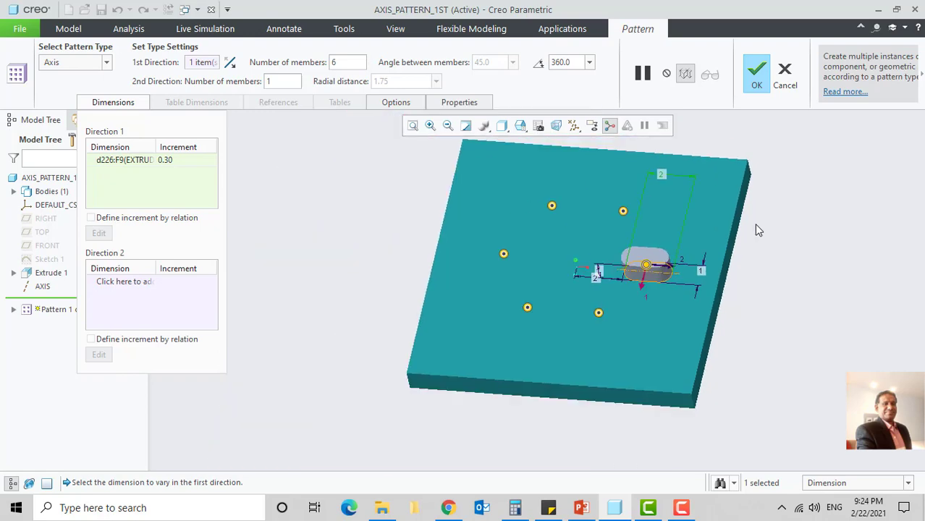
left_click(757, 75)
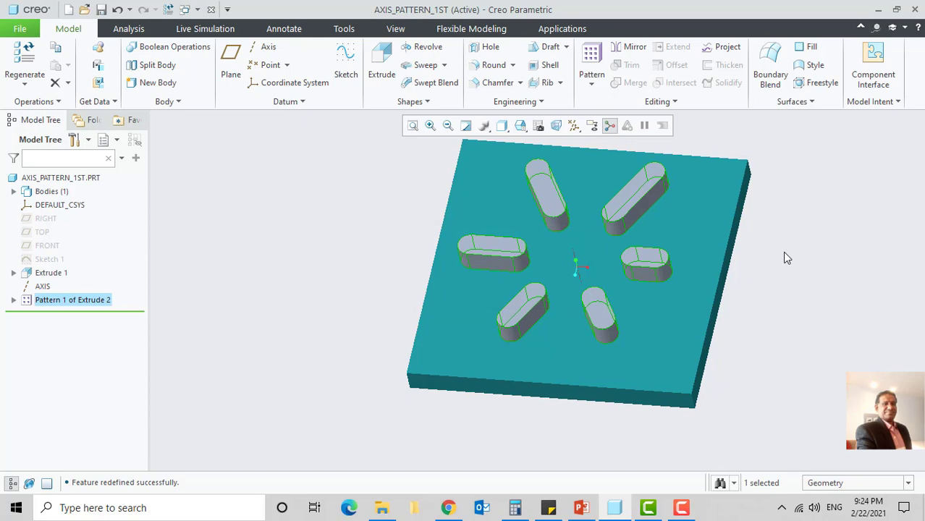
Inspect the patterned bosses up close and from the TOP view
scroll(636, 188, "down", 3)
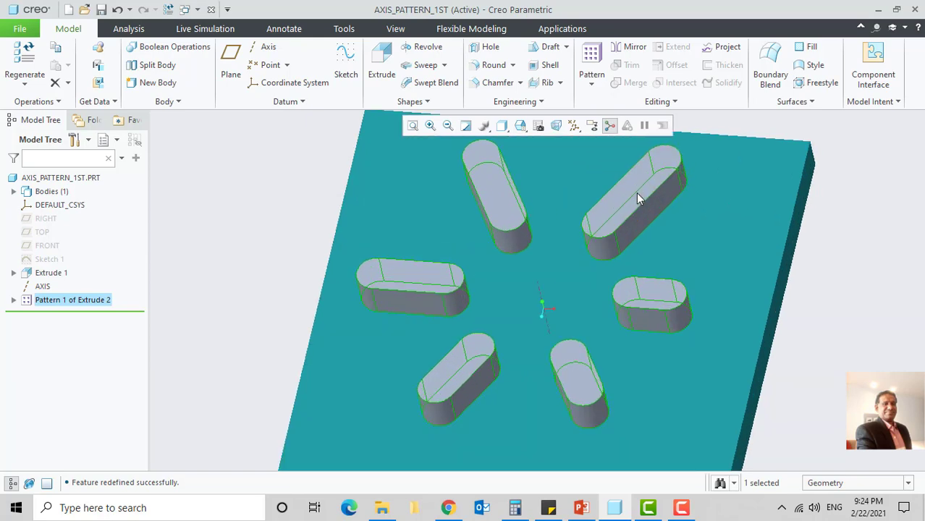
left_click(521, 125)
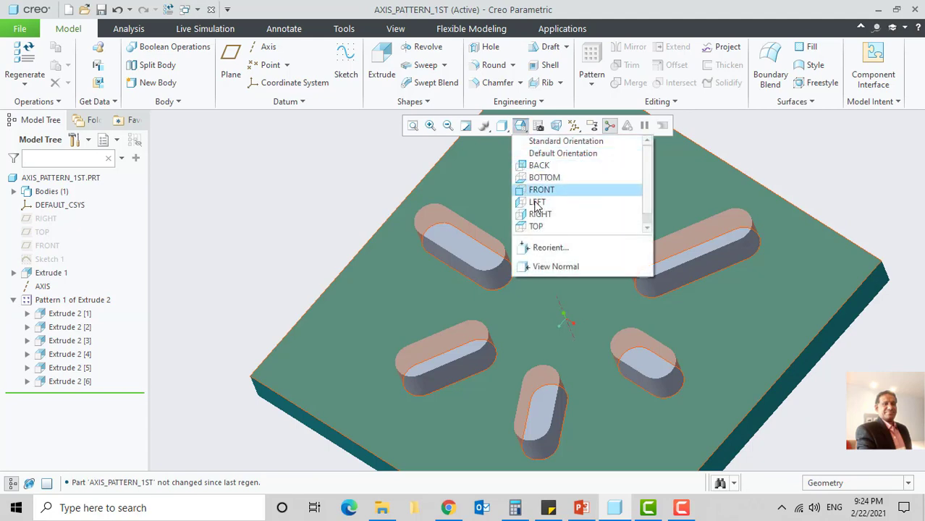
left_click(533, 226)
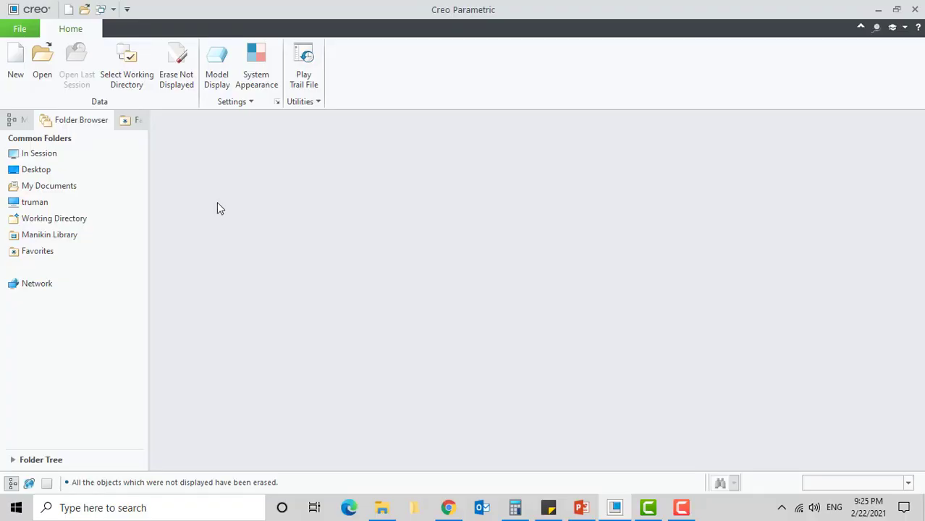
Open the FLYWHEEL part
left_click(40, 60)
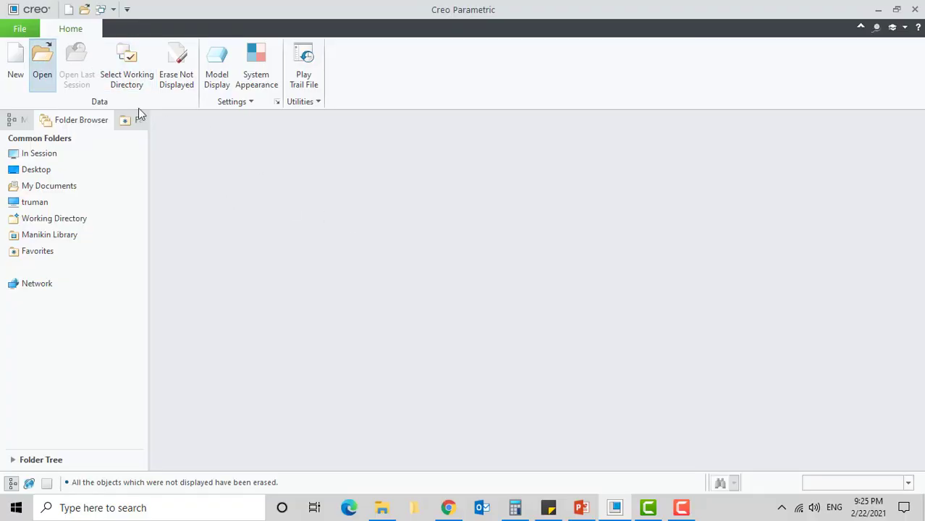
double_click(361, 178)
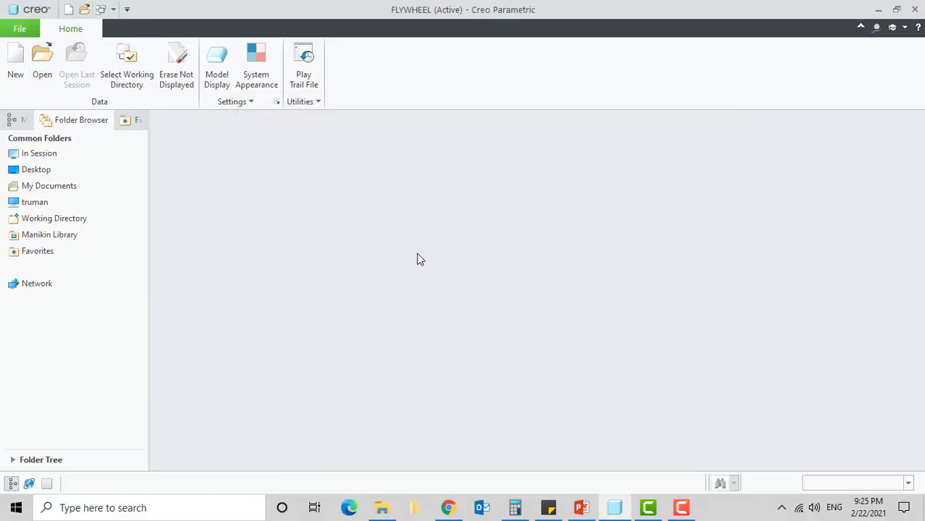
middle_click_drag(407, 270, 380, 244)
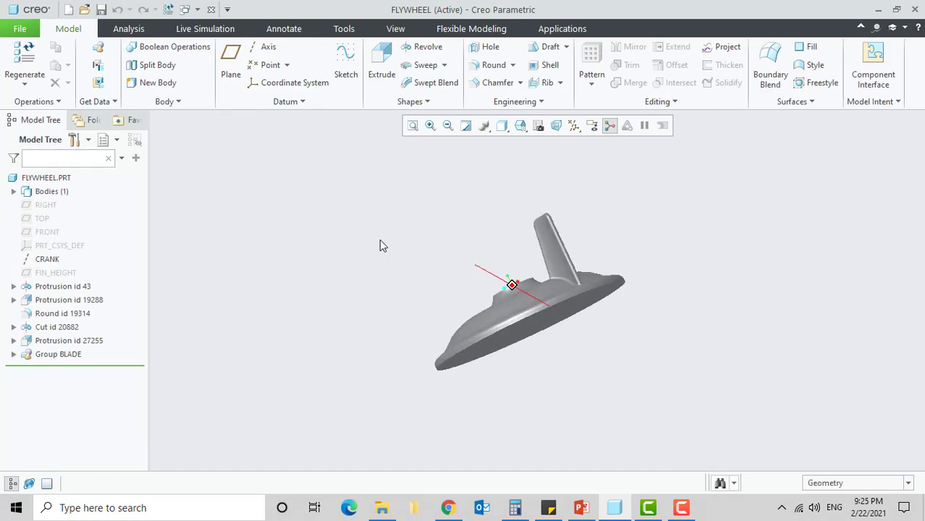
Examine the flywheel and its single blade in the BACK, FRONT, TOP and RIGHT views and return to the default orientation
left_click(520, 126)
left_click(532, 168)
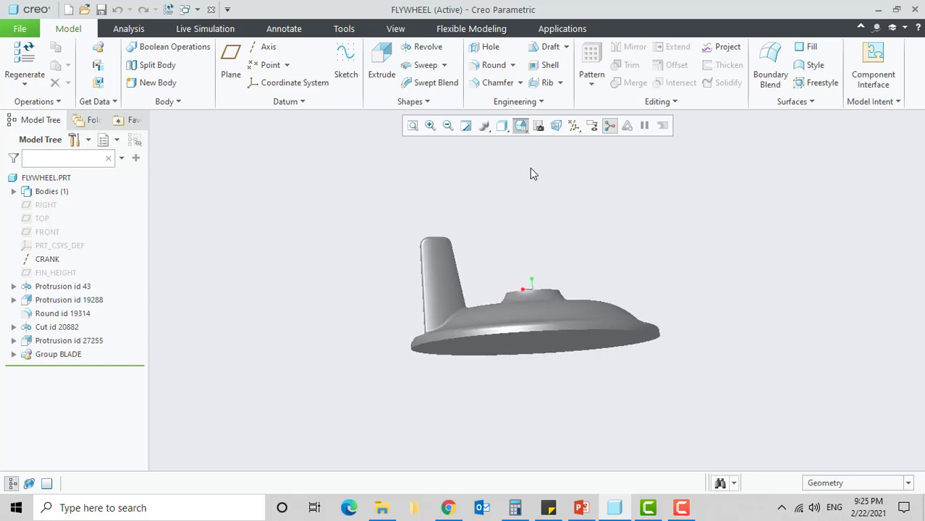
left_click(524, 128)
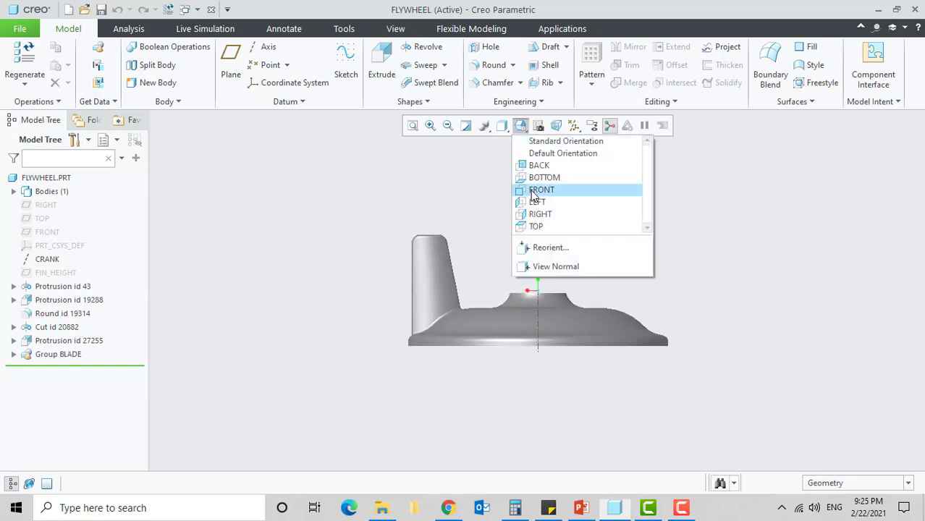
left_click(531, 191)
left_click(521, 128)
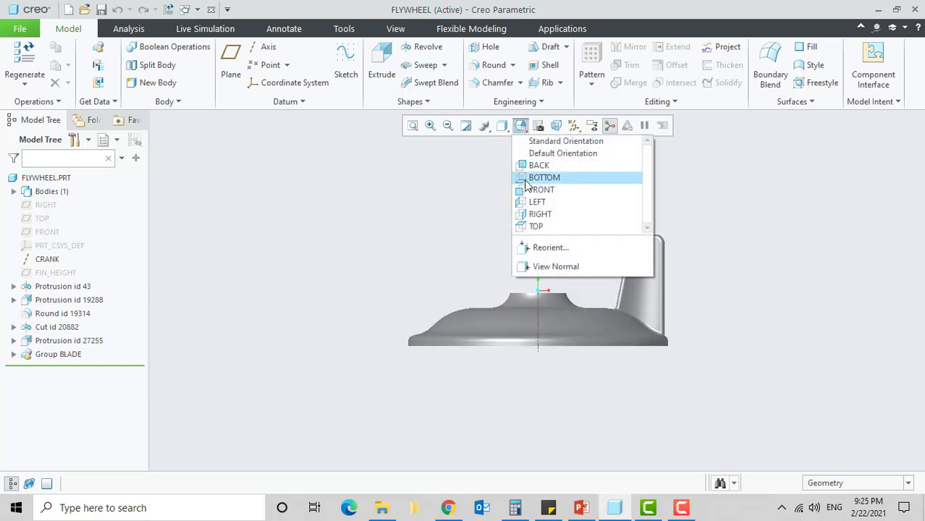
left_click(533, 229)
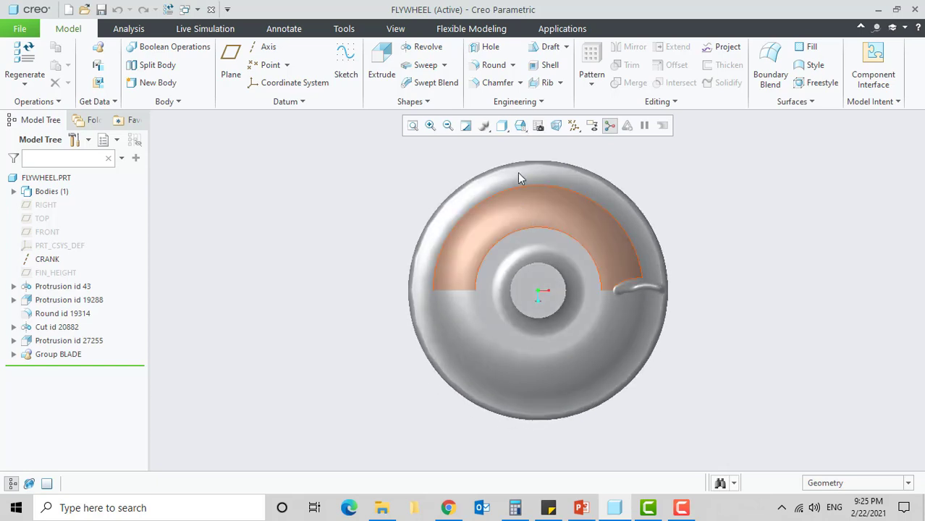
left_click(502, 126)
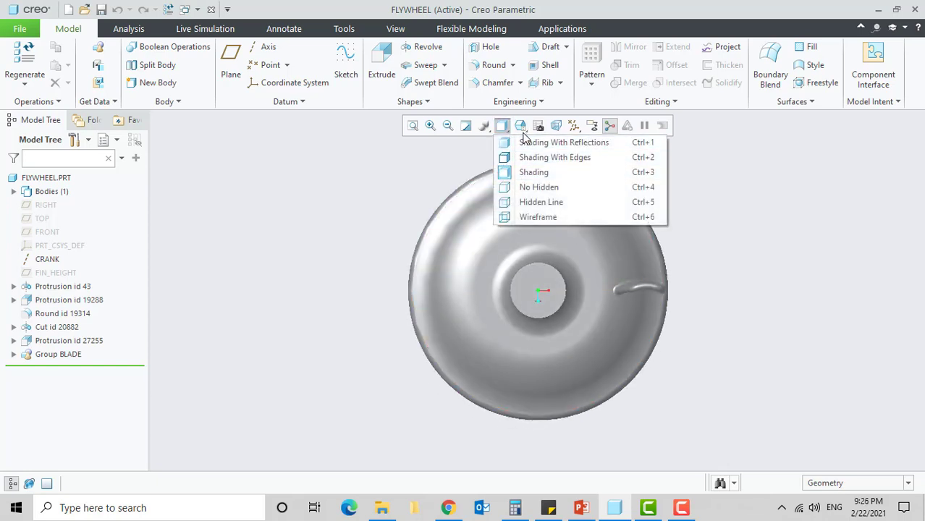
left_click(522, 130)
left_click(523, 130)
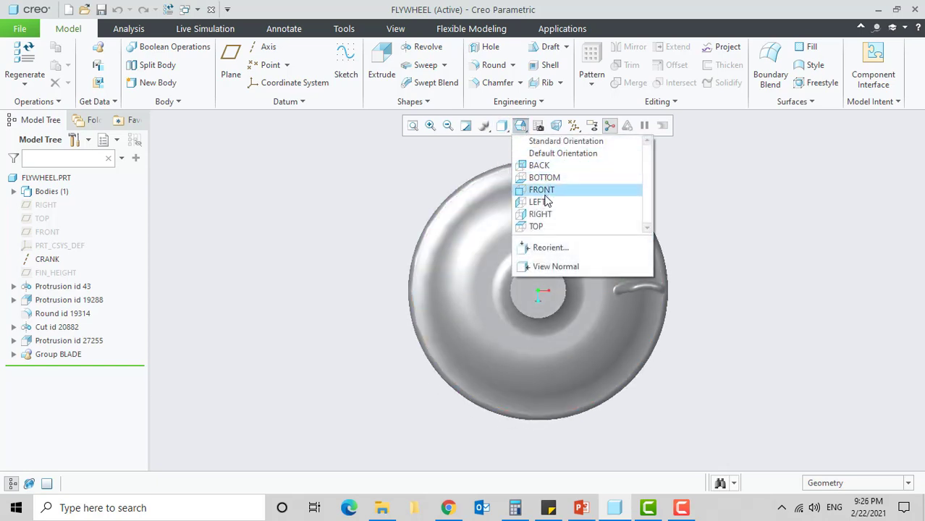
left_click(544, 215)
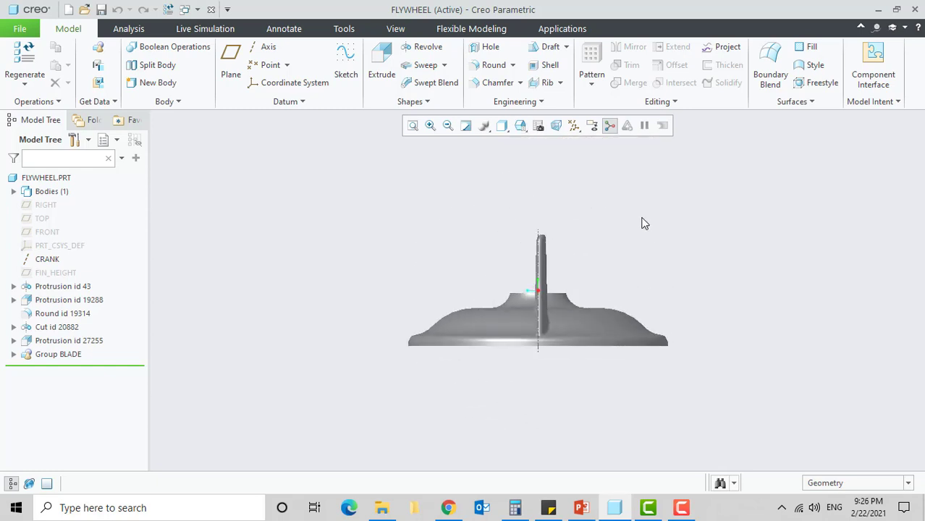
key("ctrl+d")
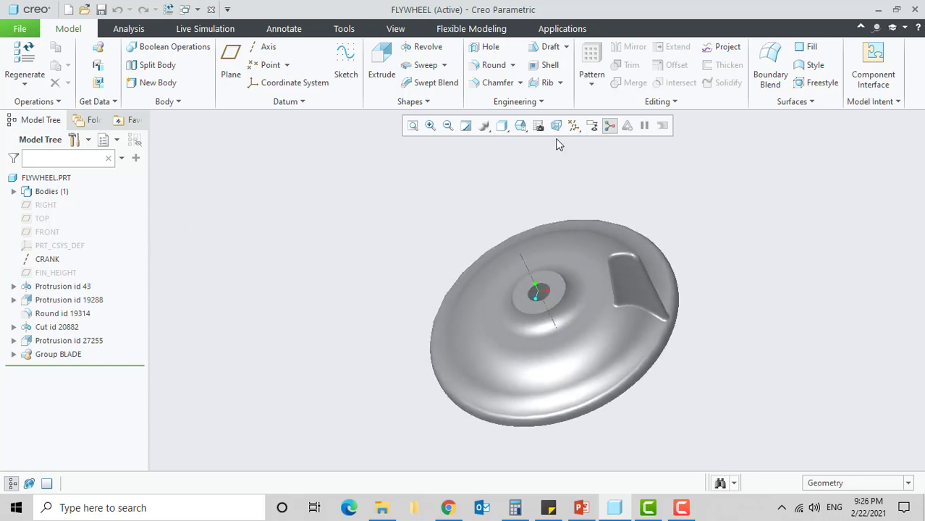
Start an axis pattern of the BLADE group, using the CRANK axis as the pattern center
left_click(573, 125)
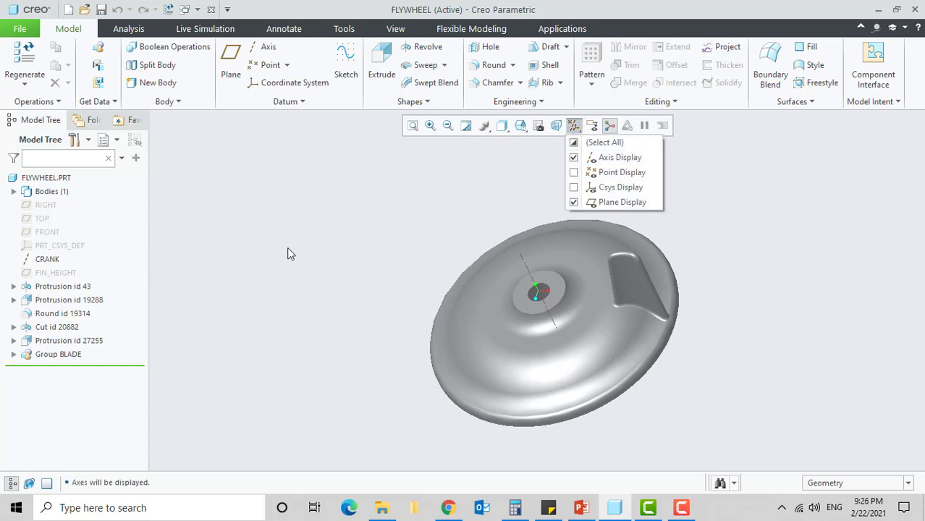
left_click(42, 354)
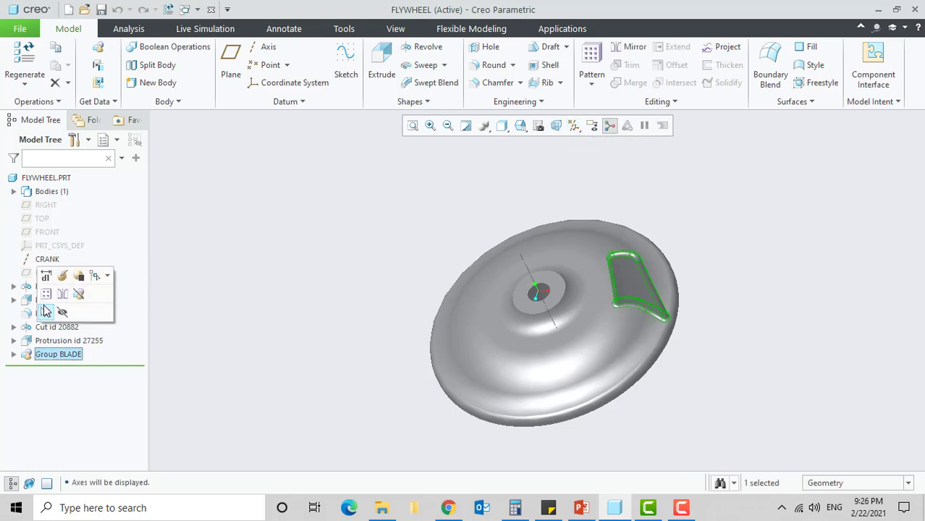
left_click(45, 293)
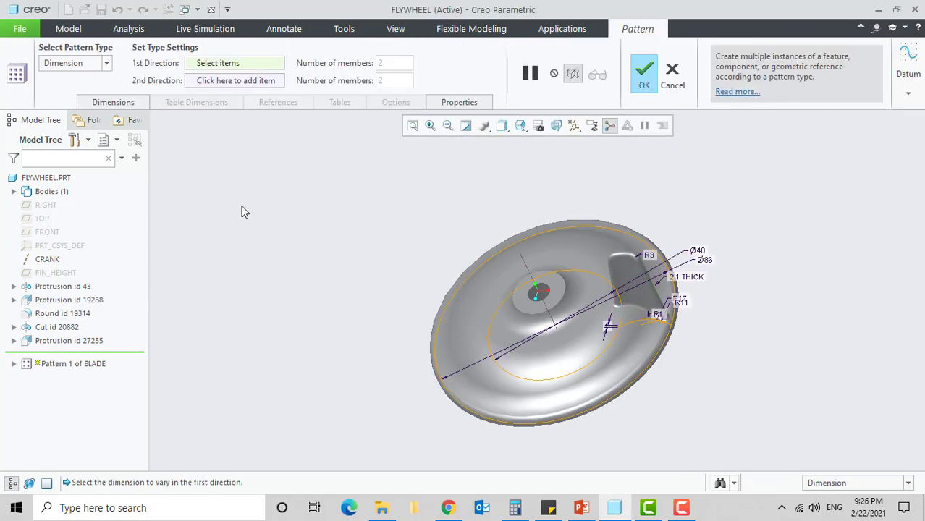
left_click(106, 63)
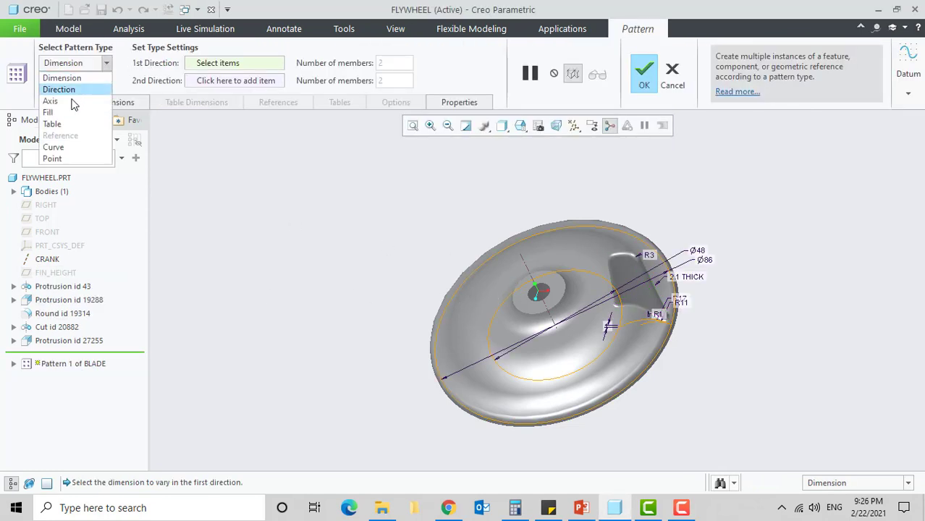
left_click(72, 99)
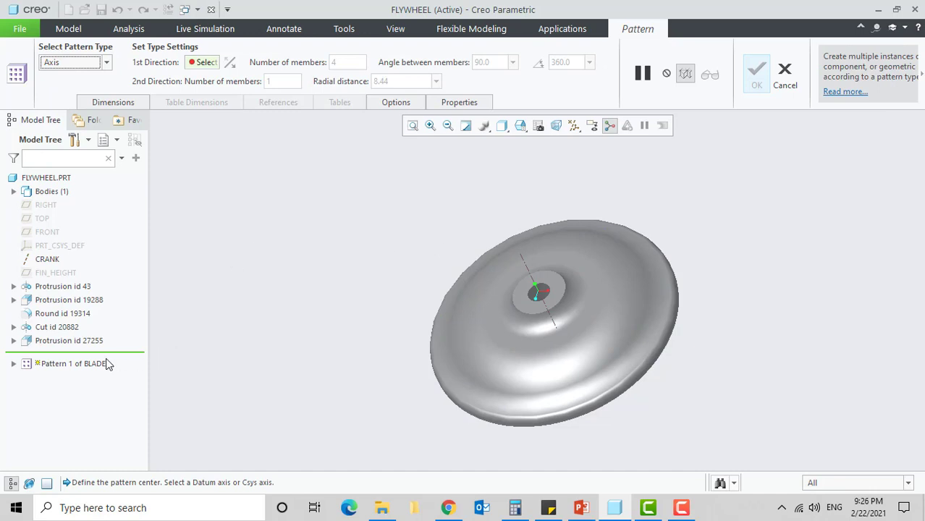
left_click(526, 271)
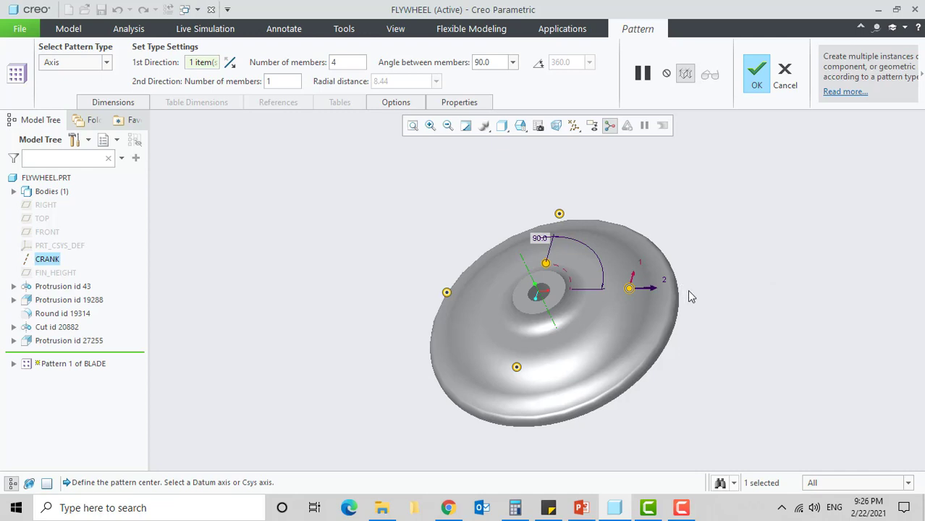
scroll(690, 296, "up", 2)
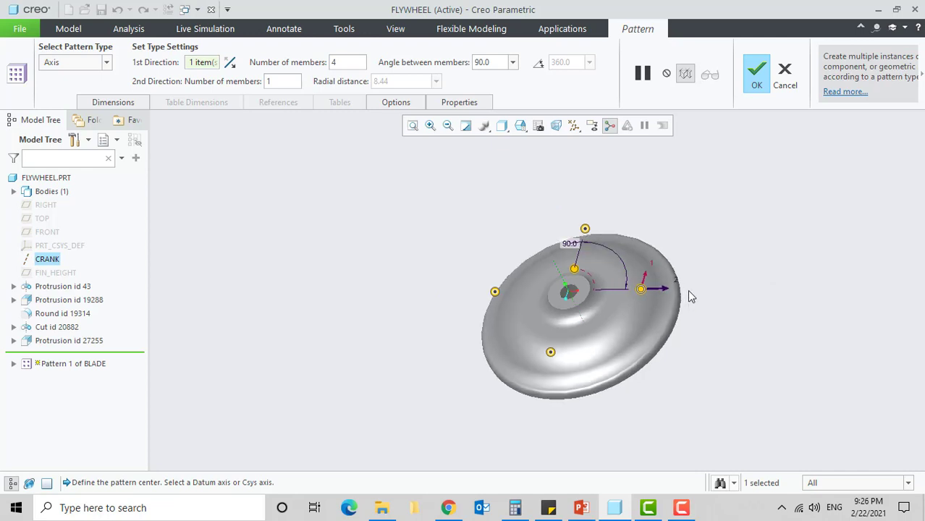
Try 6 pattern members, changing the angle between members to 45° and then to 30°
left_click(350, 63)
type("6")
key("Return")
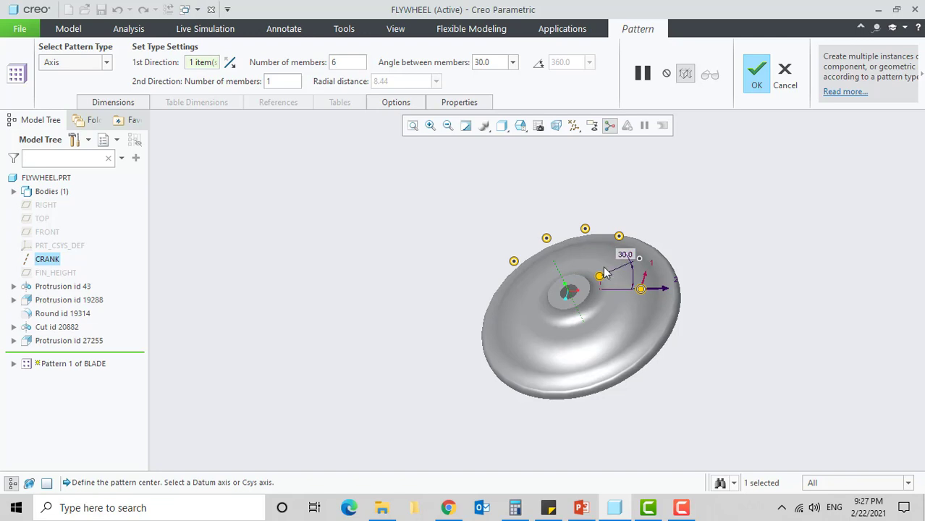
mouse_move(605, 273)
left_mouse_down()
mouse_move(609, 259)
mouse_move(599, 272)
mouse_move(588, 256)
mouse_move(601, 278)
mouse_move(596, 270)
left_mouse_up()
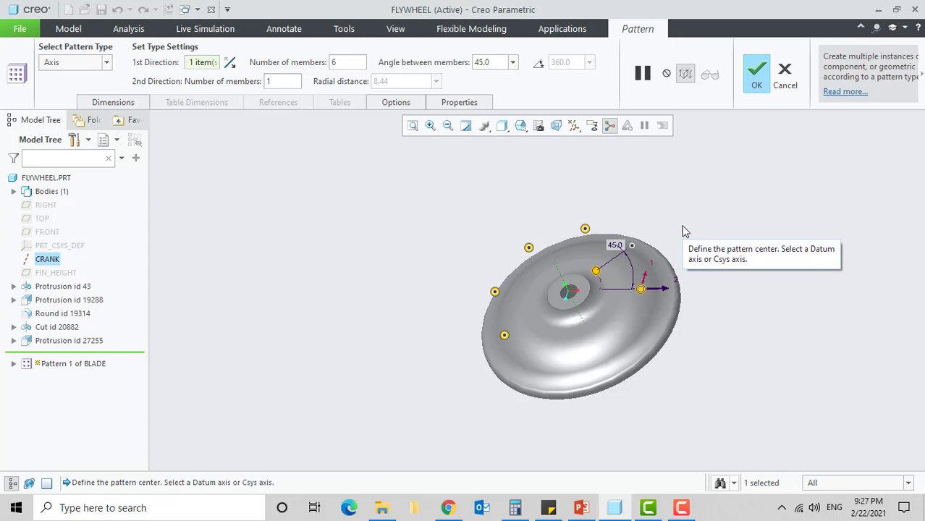
middle_click_drag(668, 262, 698, 268)
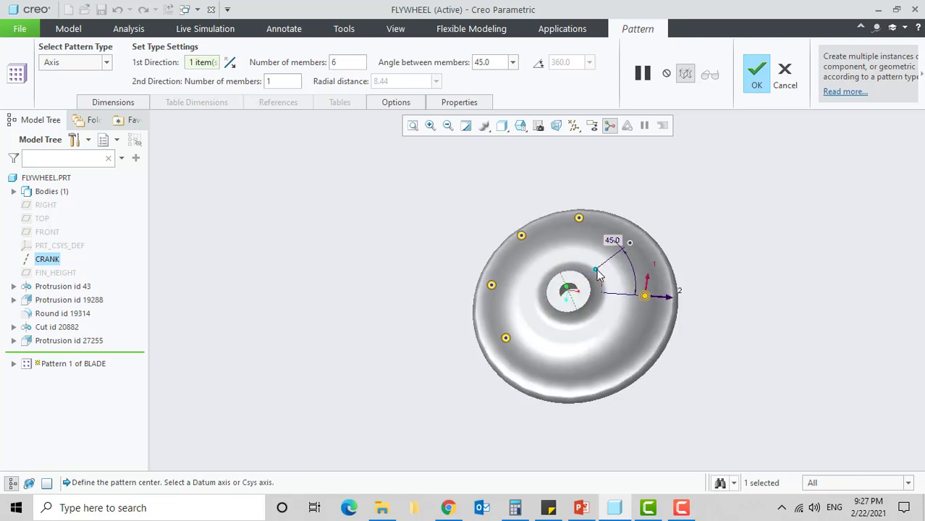
left_click_drag(597, 271, 600, 278)
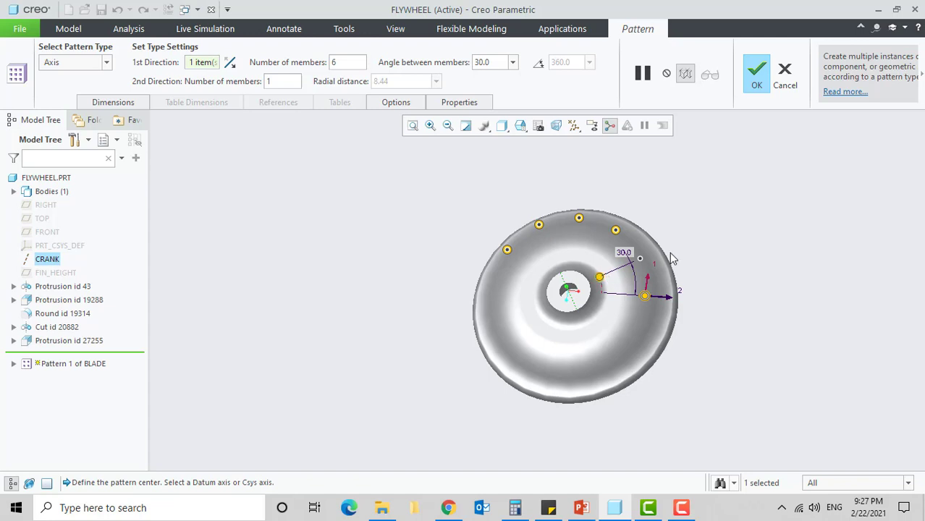
Distribute 16 blades evenly over a 360° angular extent and complete the pattern
left_click(538, 65)
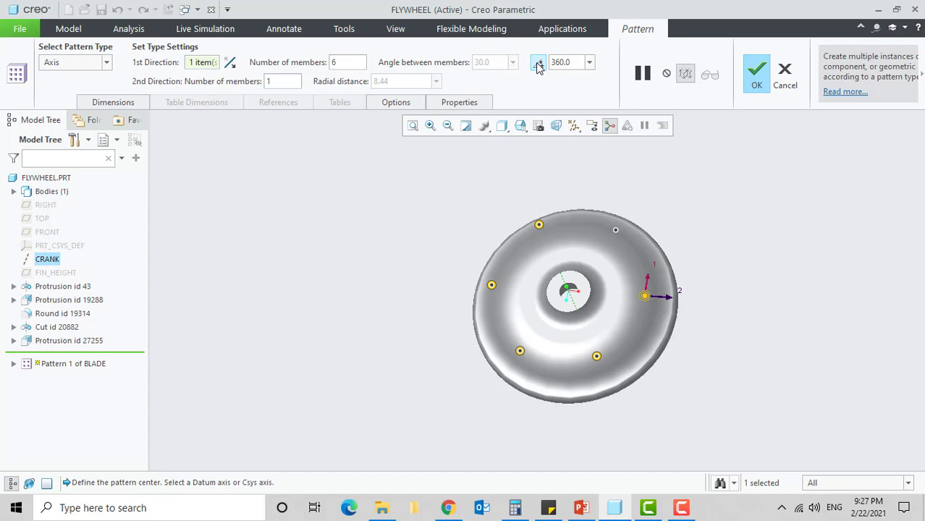
double_click(351, 63)
type("16")
key("Return")
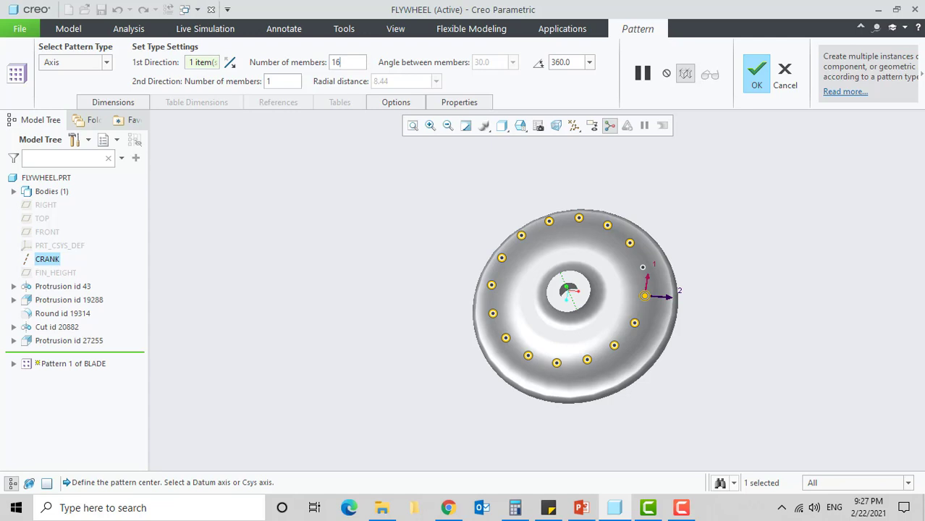
middle_click(740, 359)
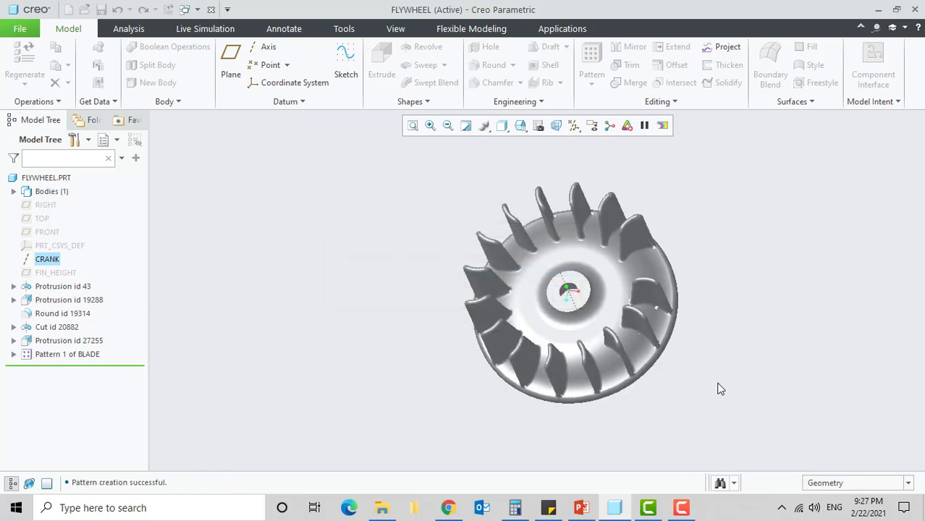
middle_click_drag(718, 384, 780, 363)
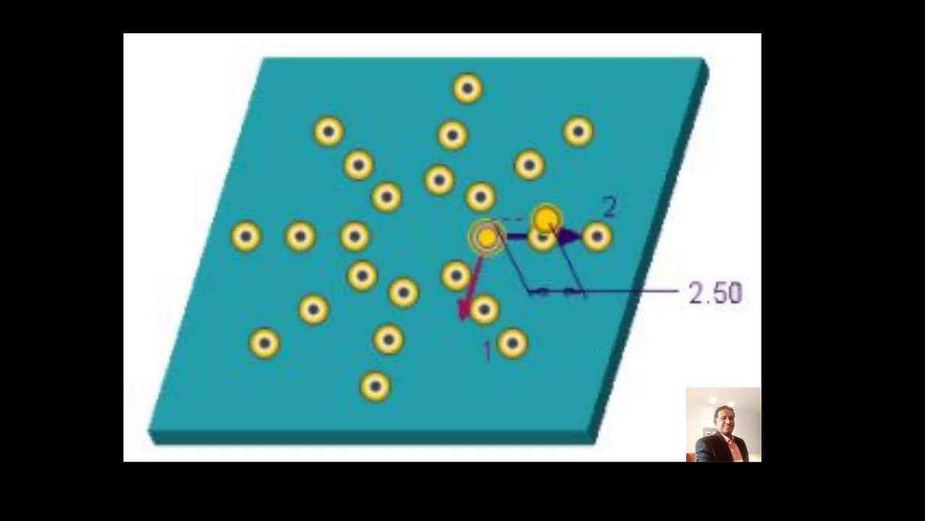
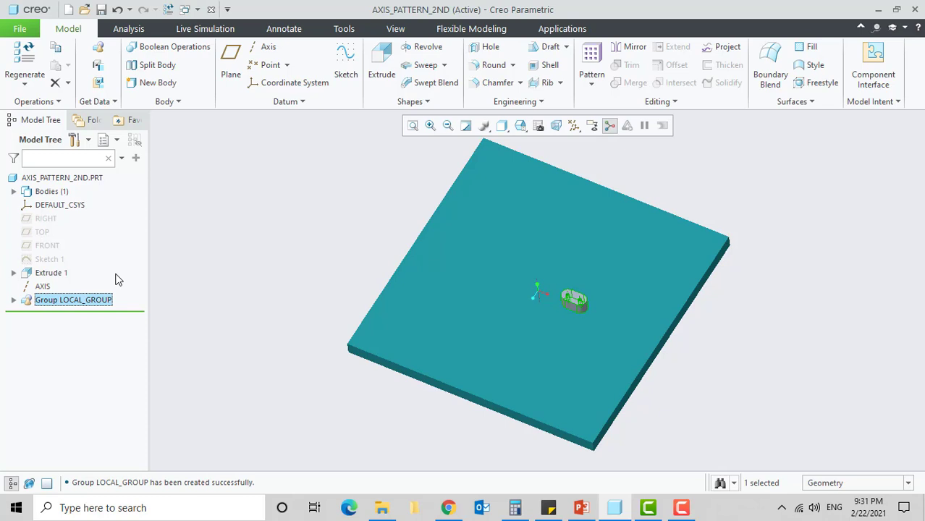
Rename the local group containing the boss as OVAL
right_click(91, 304)
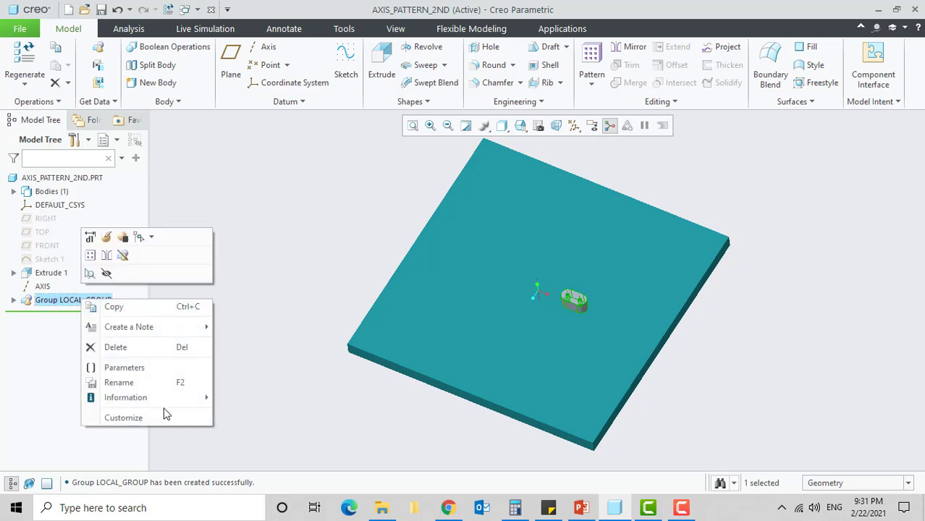
left_click(131, 382)
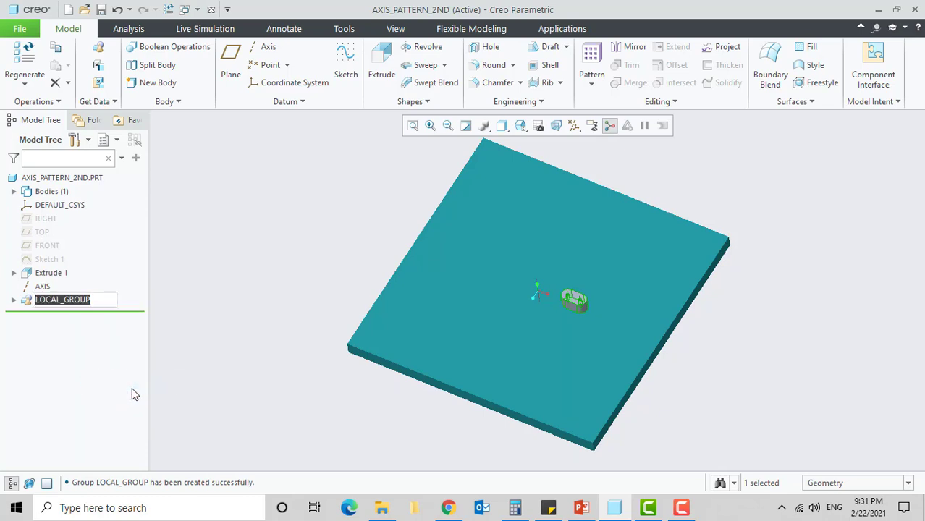
type("oval")
key("Return")
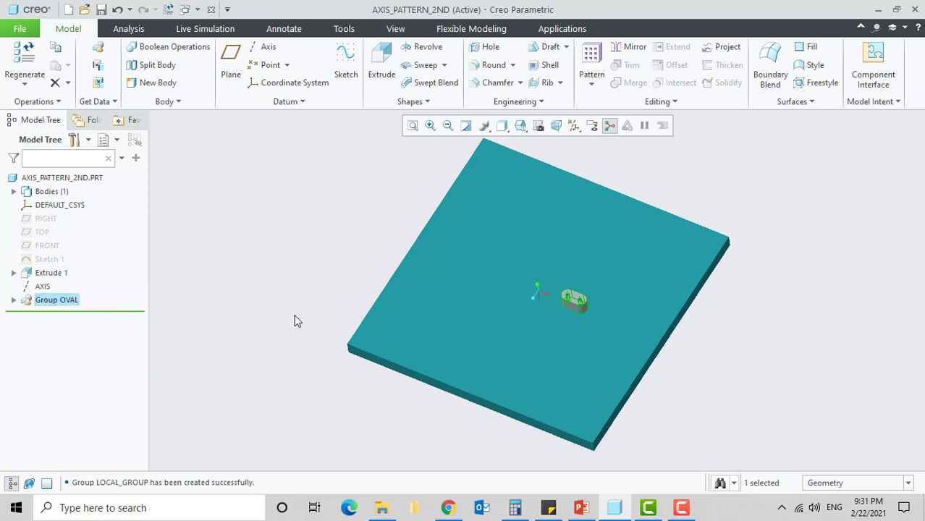
Start an axis pattern of the OVAL group, with the datum axis AXIS as its center
left_click(62, 302)
left_click(65, 233)
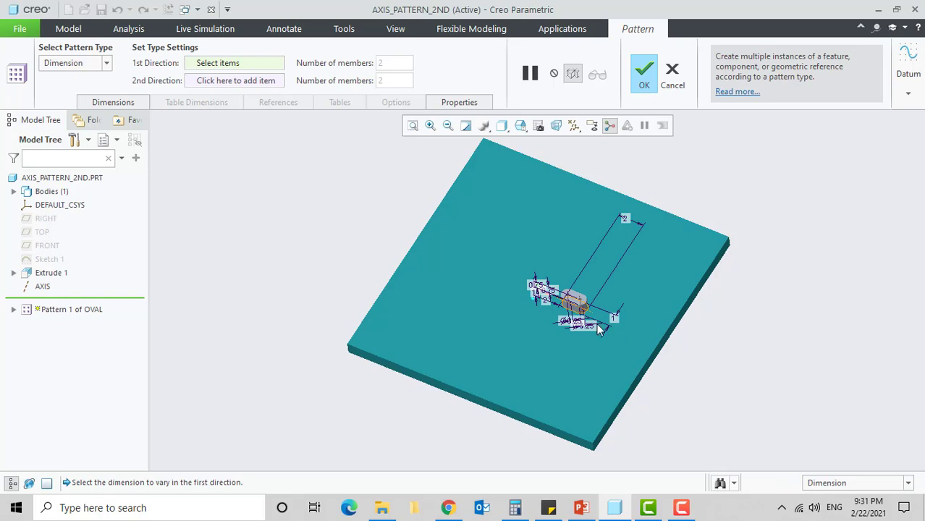
scroll(769, 319, "up", 2)
mouse_move(622, 313)
middle_mouse_down()
mouse_move(642, 299)
mouse_move(619, 316)
middle_mouse_up()
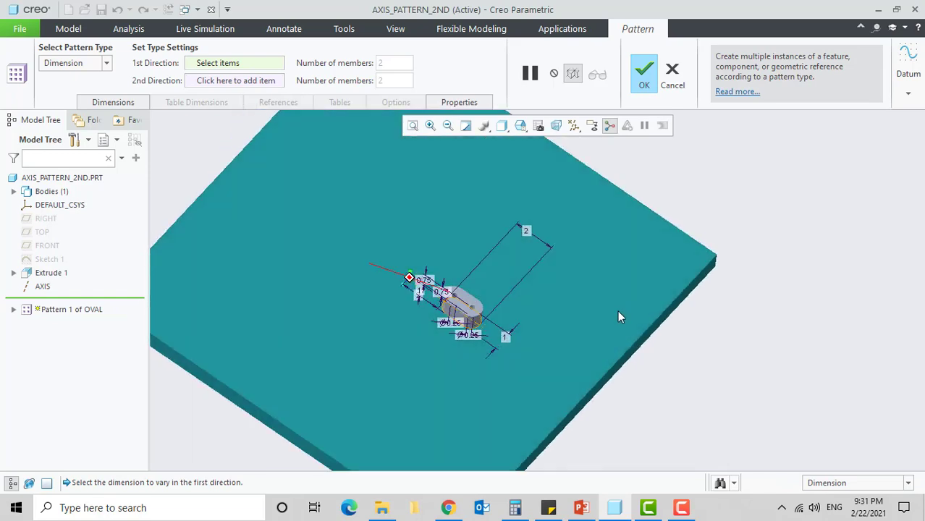
left_click(106, 64)
left_click(85, 101)
middle_click_drag(626, 266, 607, 306)
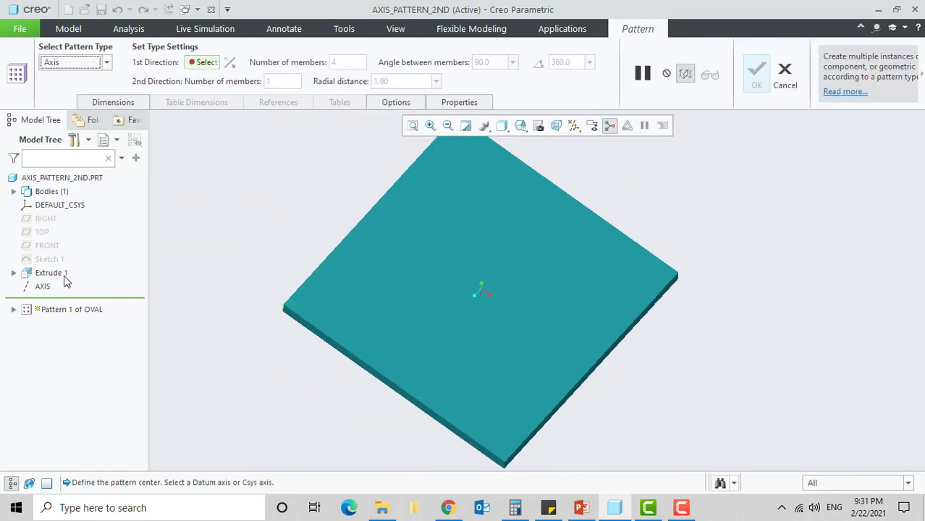
left_click(42, 286)
middle_click_drag(633, 312, 635, 332)
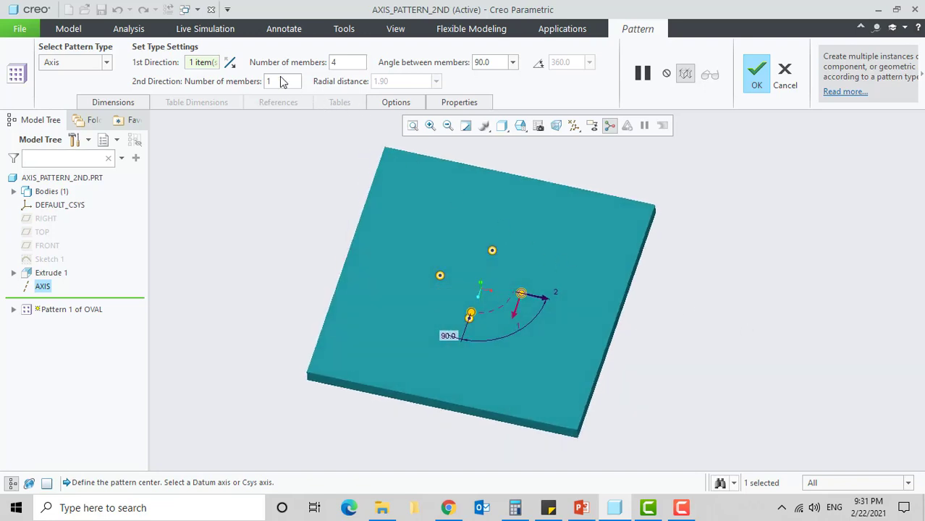
Complete the pattern with 8 members over 360° and 3 members in the second direction at a radial distance of 2.5
type("8")
left_click(538, 64)
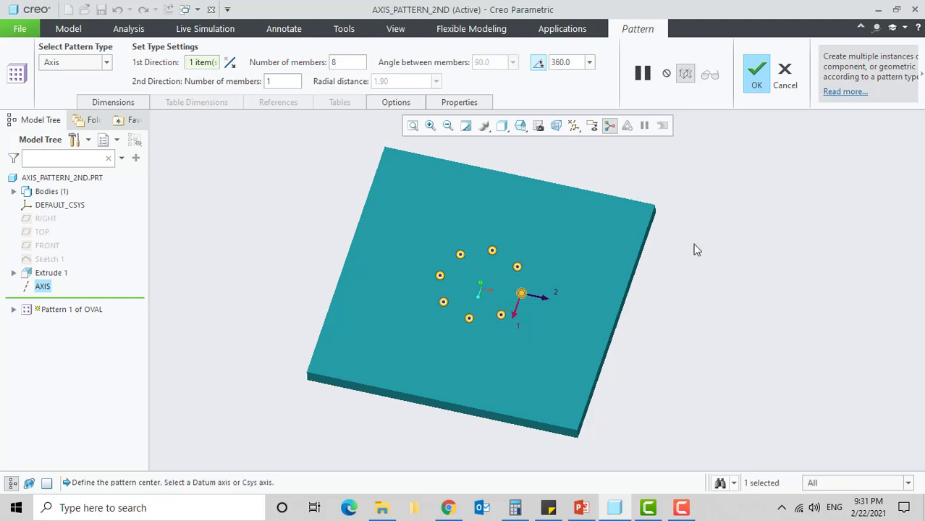
left_click(274, 82)
type("3")
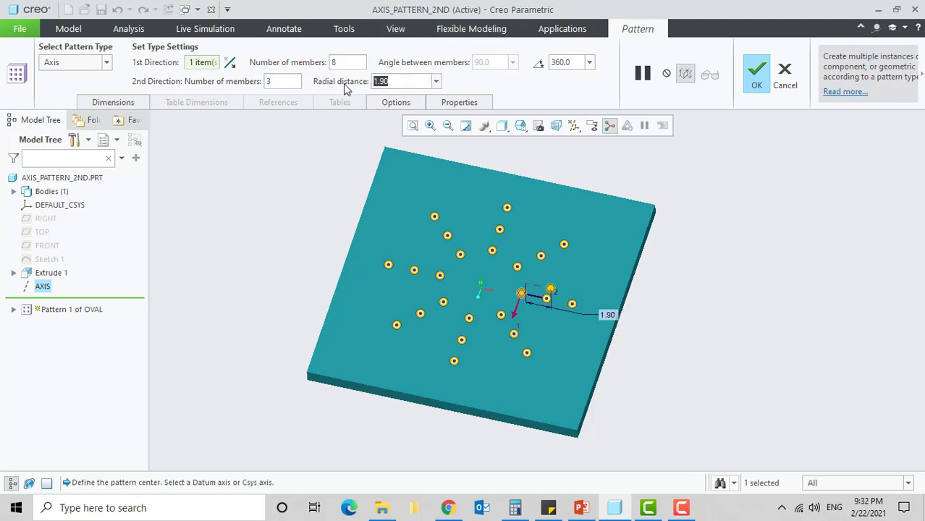
type("2.5")
key("Return")
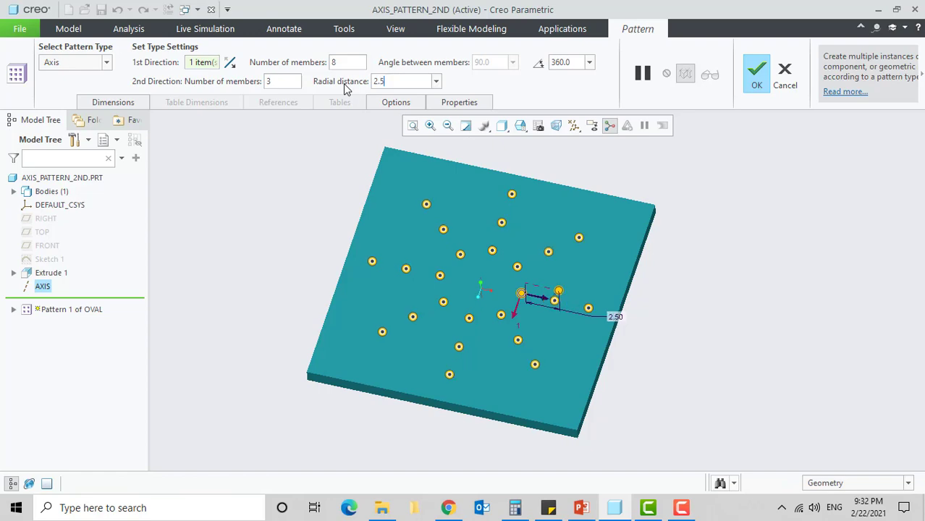
middle_click(661, 168)
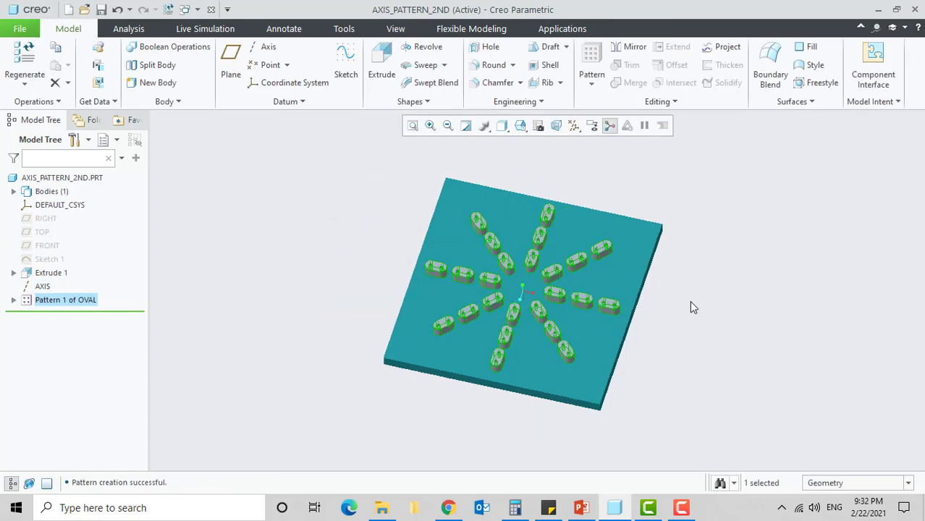
left_click(709, 313)
mouse_move(710, 314)
middle_mouse_down()
mouse_move(717, 333)
mouse_move(691, 315)
mouse_move(702, 324)
middle_mouse_up()
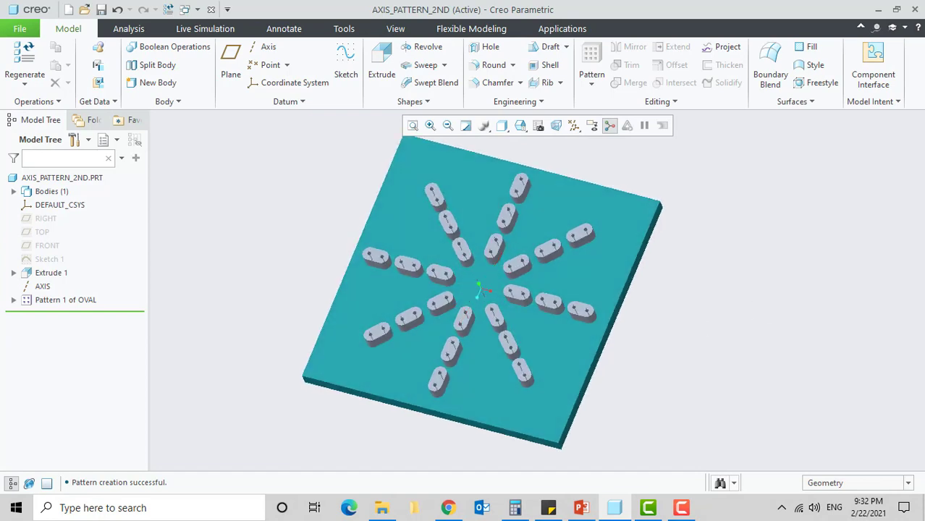
Redefine the OVAL pattern with Follow axis rotation turned off
left_click(47, 302)
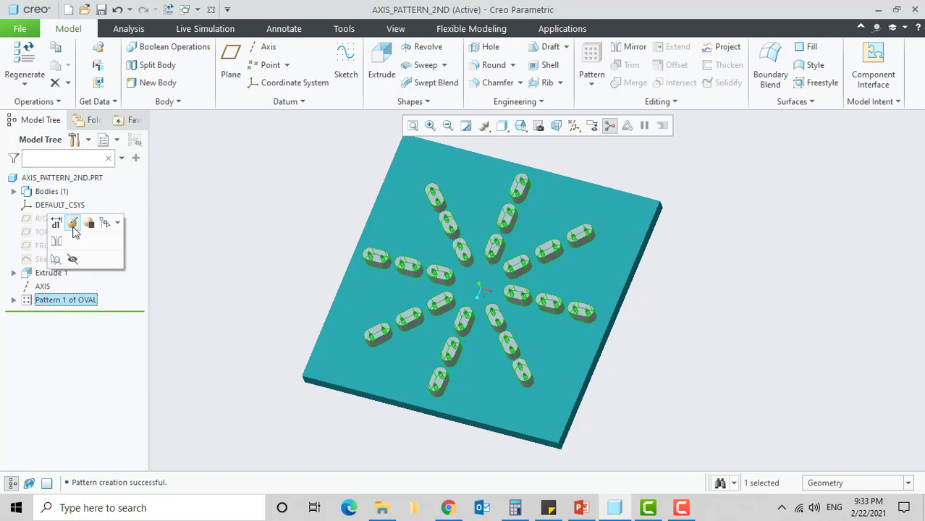
left_click(73, 224)
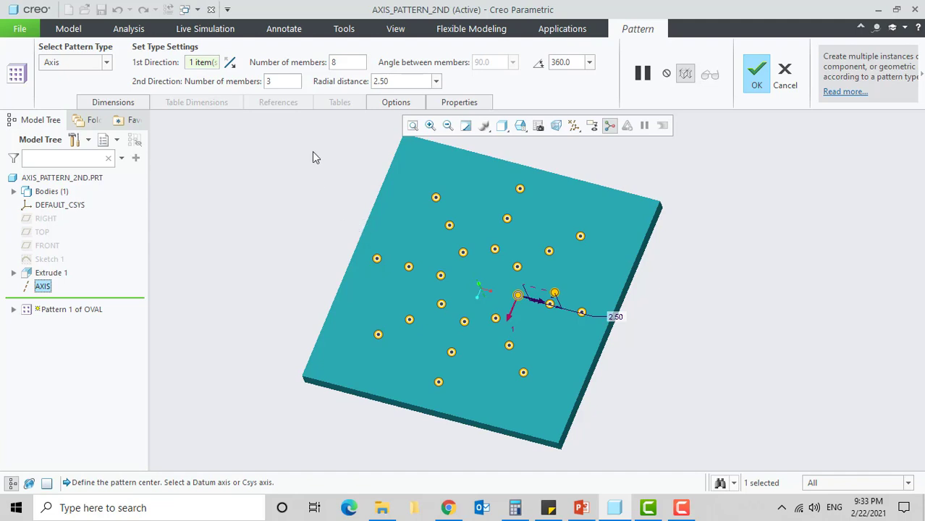
left_click(392, 106)
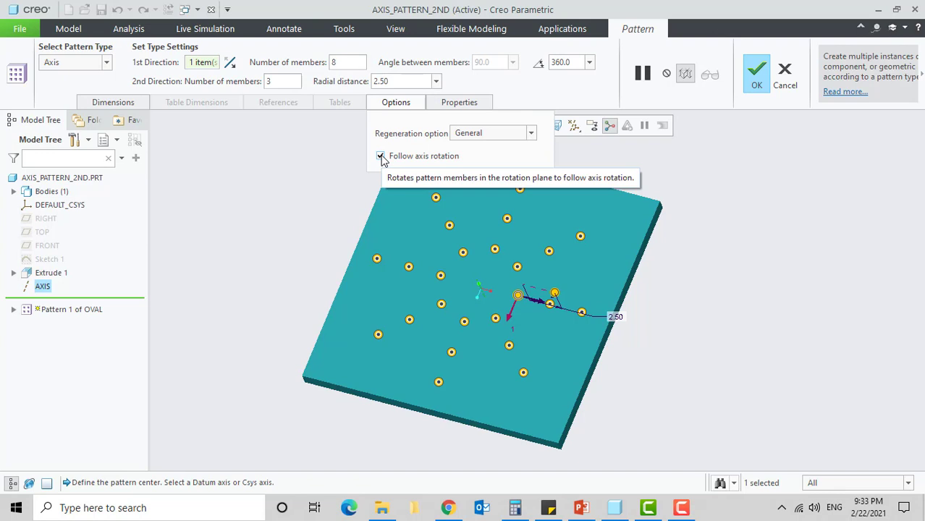
left_click(380, 156)
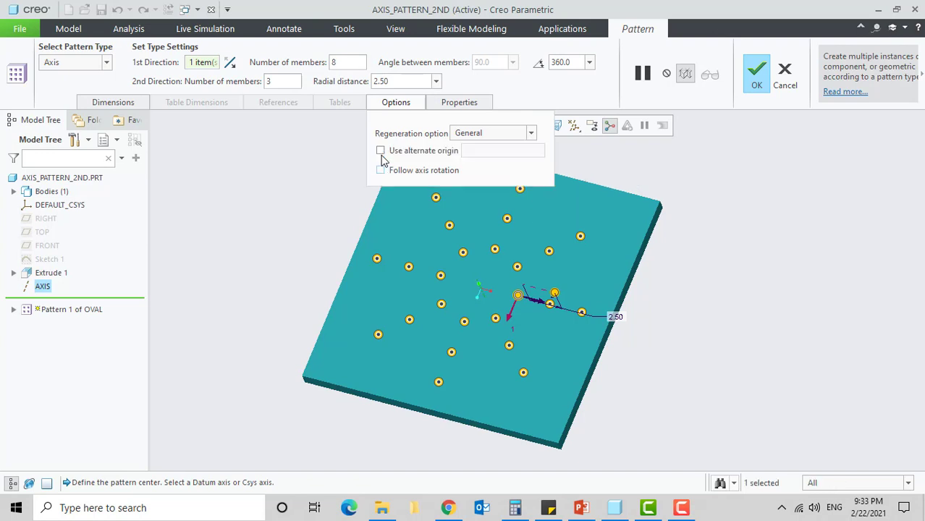
middle_click(335, 205)
middle_click_drag(339, 228, 336, 208)
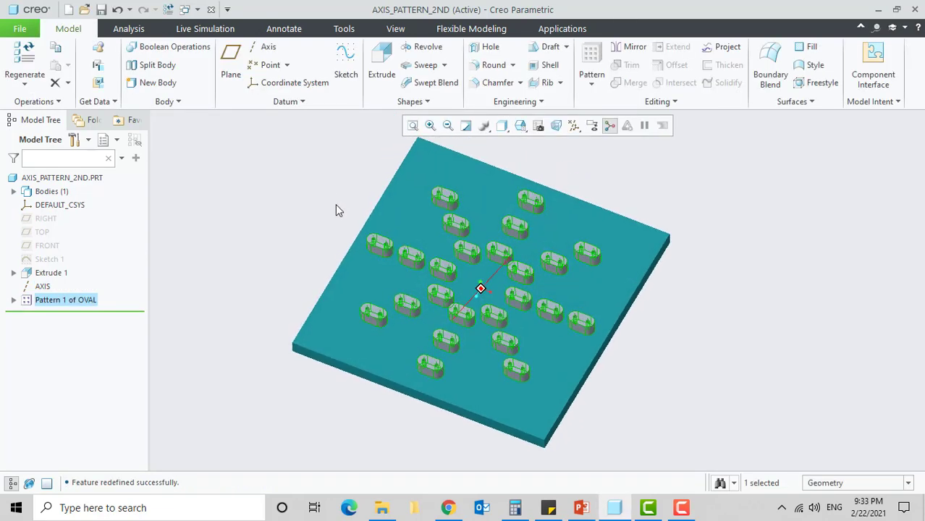
left_click(775, 290)
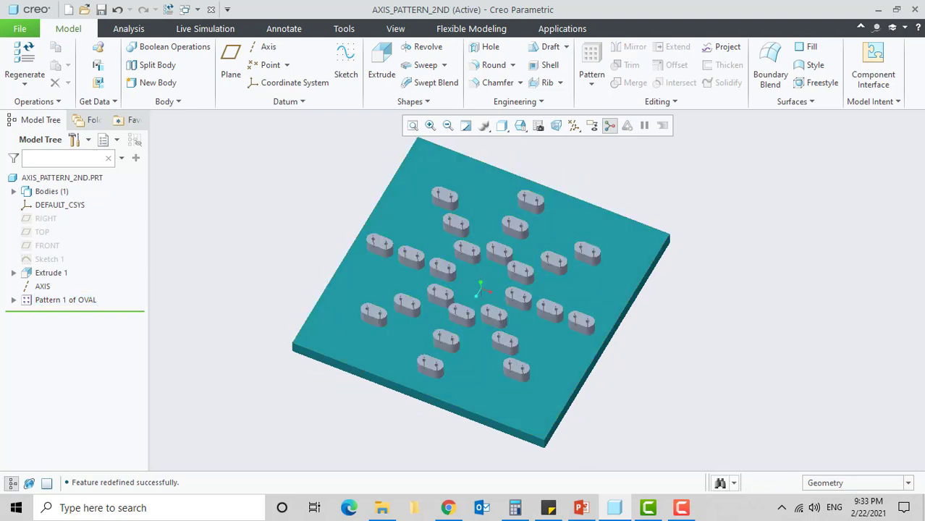
Redefine the OVAL pattern with Follow axis rotation turned on
left_click(81, 301)
left_click(105, 222)
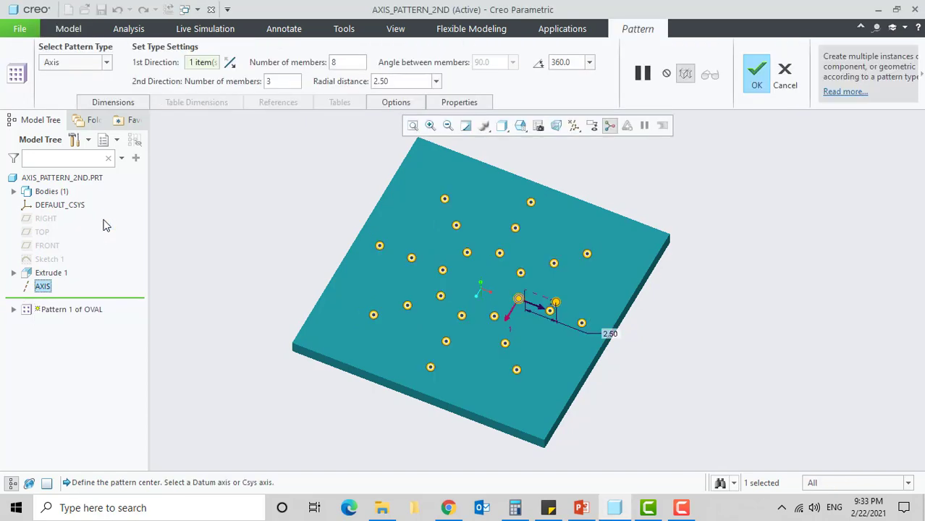
left_click(386, 104)
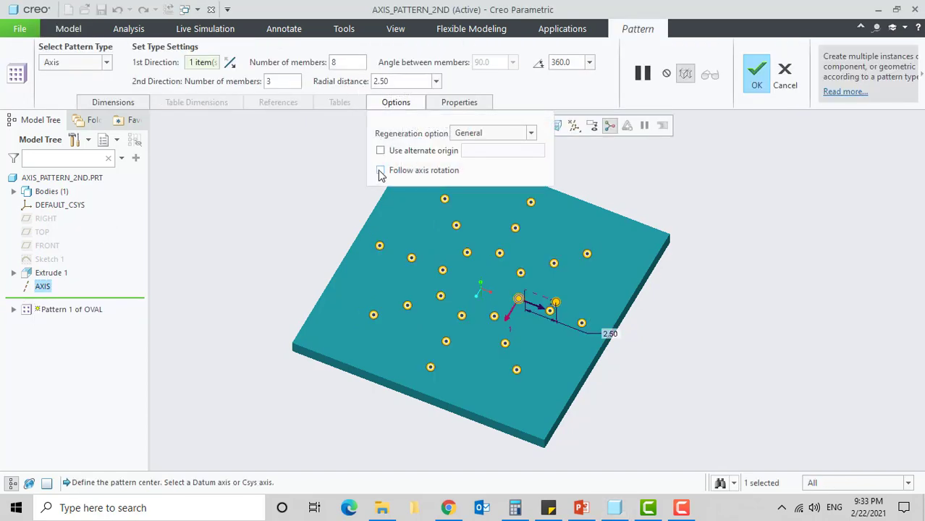
left_click(380, 170)
middle_click(336, 204)
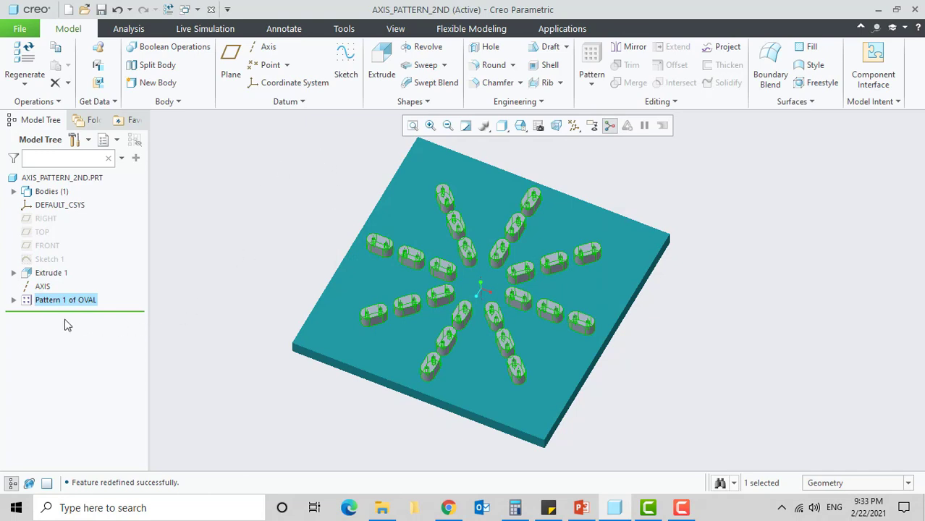
Redefine the OVAL pattern, varying one hole's diameter in the first direction by an increment of 0.075
left_click(82, 302)
left_click(107, 220)
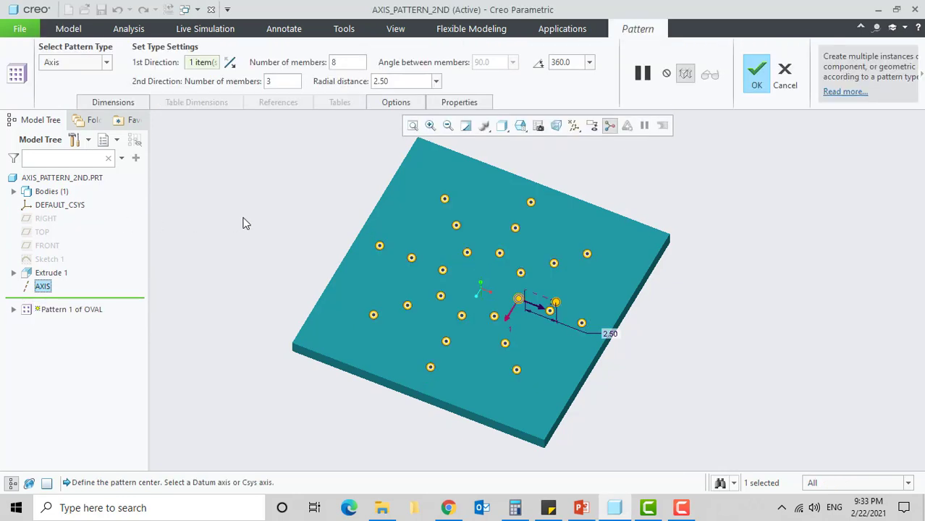
left_click(113, 102)
scroll(591, 305, "up", 3)
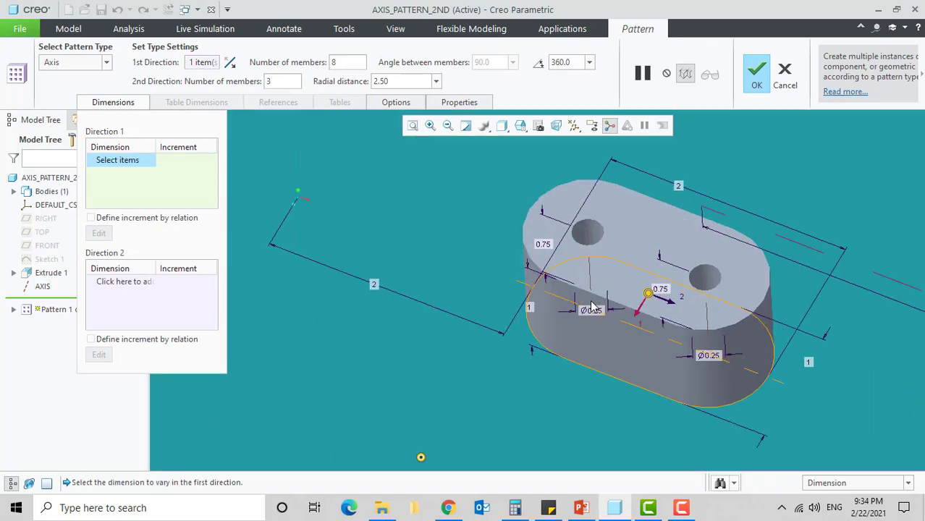
scroll(591, 305, "up", 2)
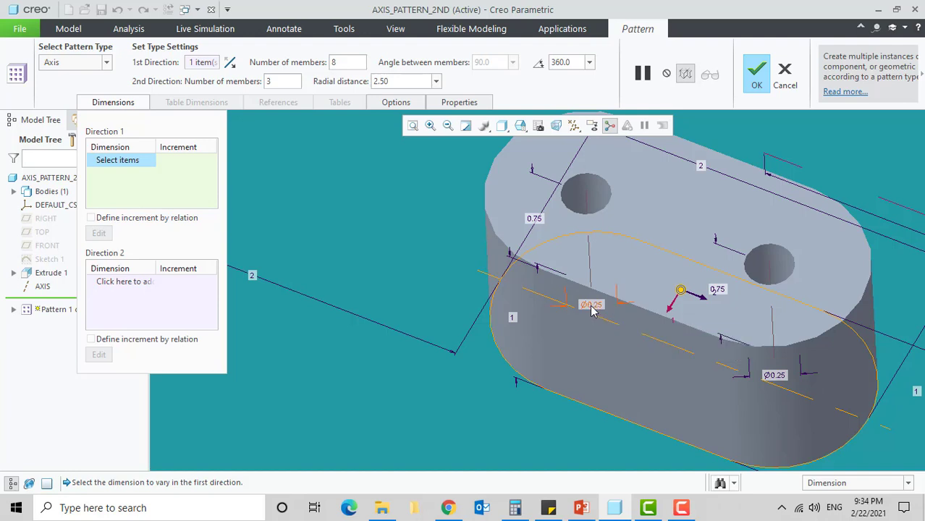
left_click(591, 305)
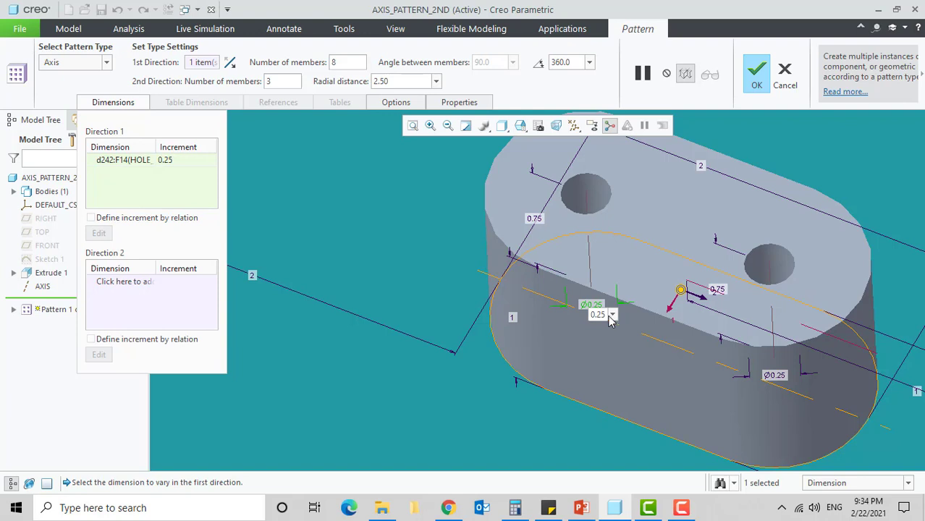
double_click(598, 315)
type("0")
key("Return")
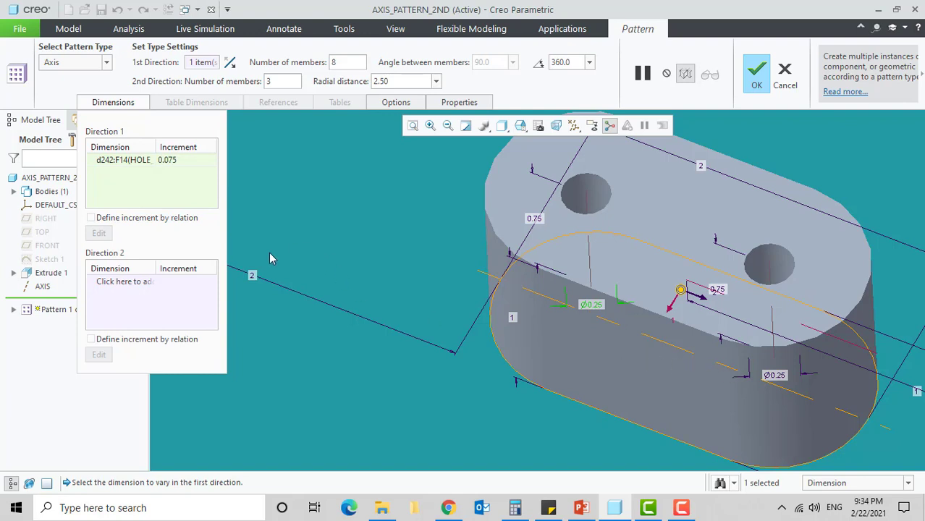
Vary the other hole's diameter by 0.25 and the oval boss's height by 1.00 in the second direction, and complete the pattern
left_click(116, 282)
middle_click_drag(775, 384, 649, 340, "shift")
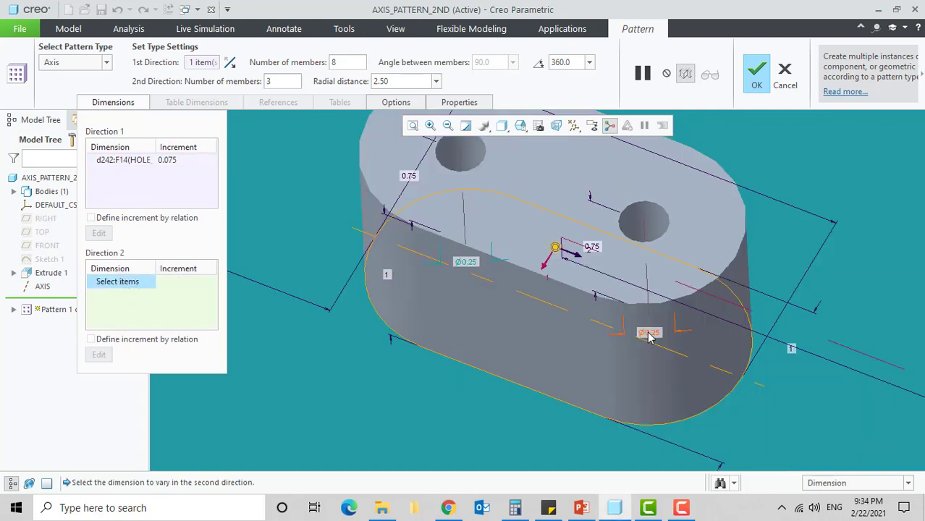
left_click(649, 335)
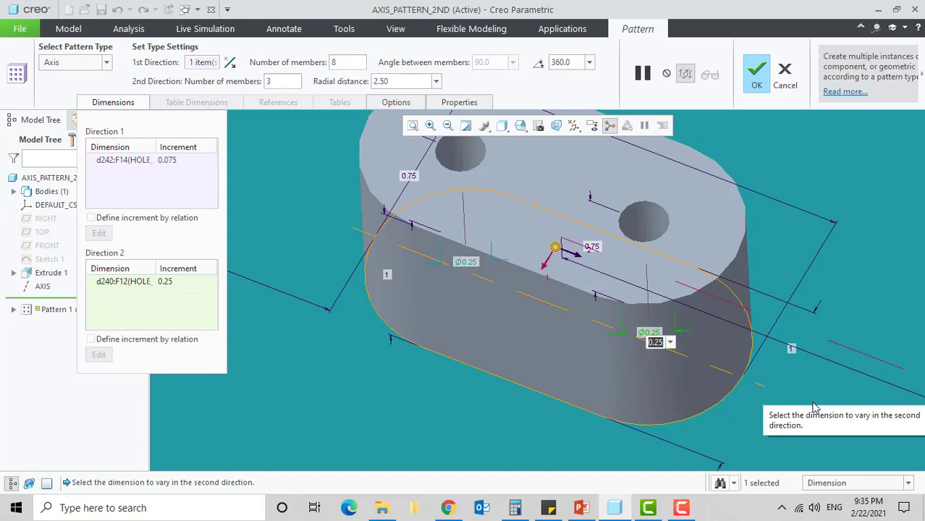
middle_click_drag(780, 385, 515, 290)
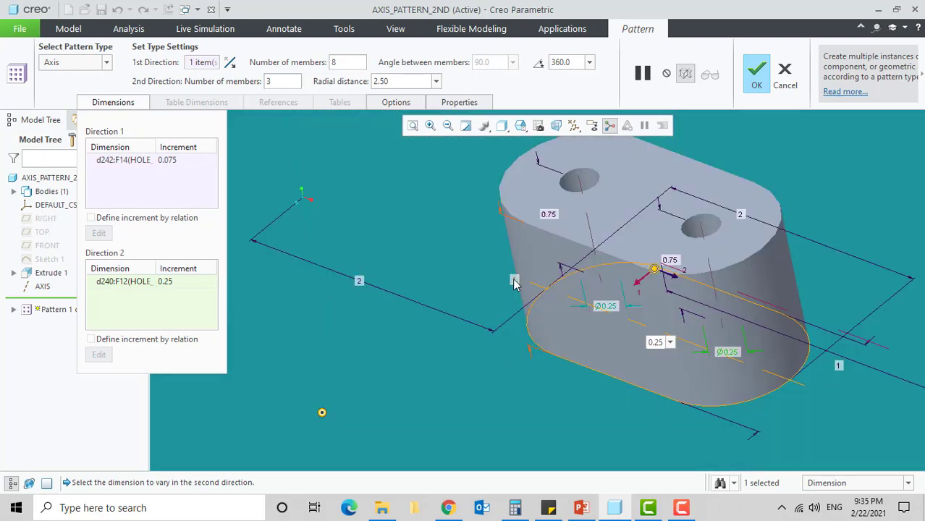
left_click(514, 283)
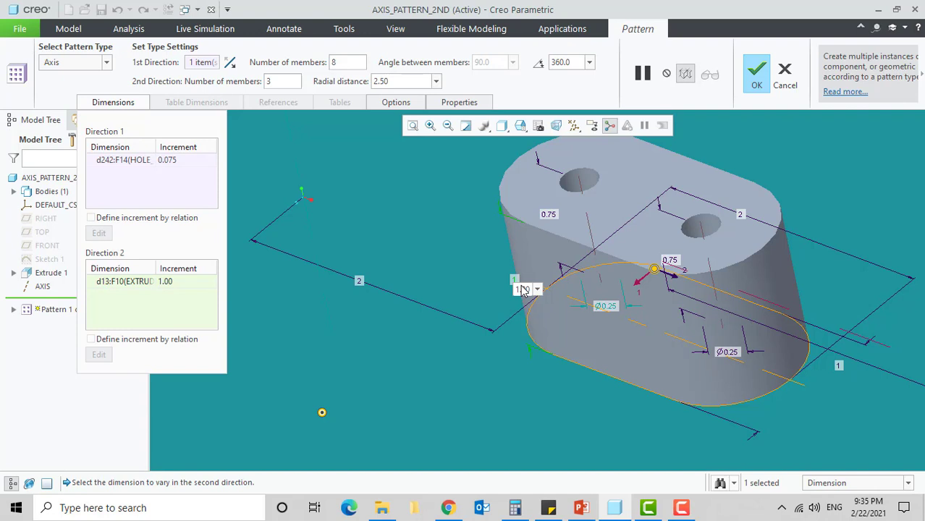
left_click(728, 352)
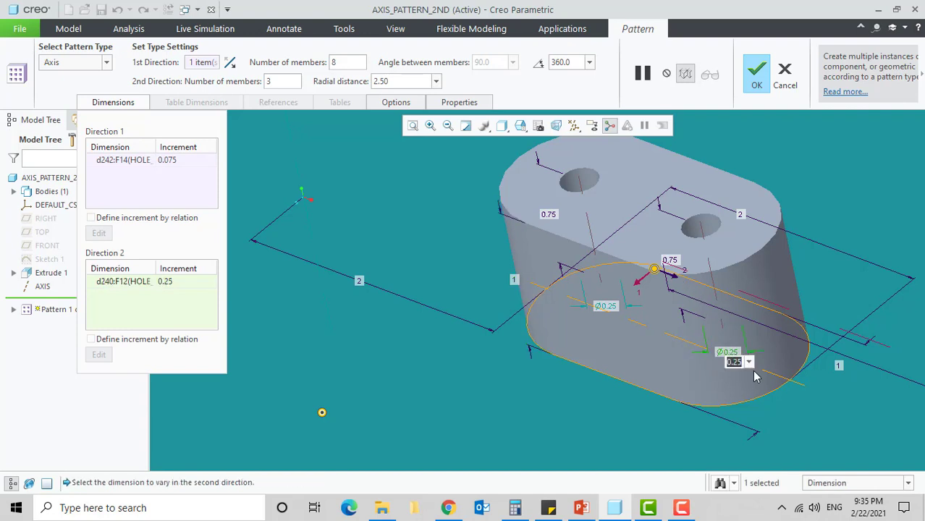
left_click(514, 282, "ctrl")
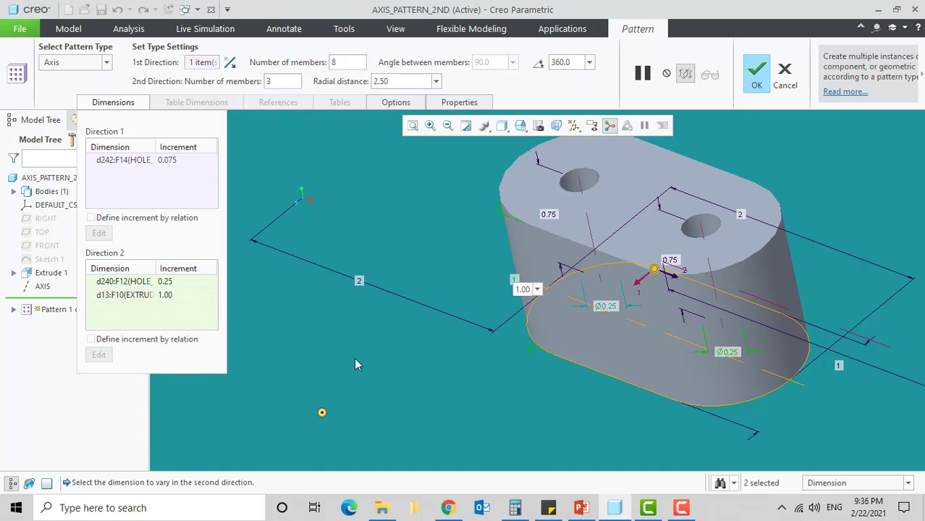
middle_click(416, 373)
scroll(415, 370, "down", 8)
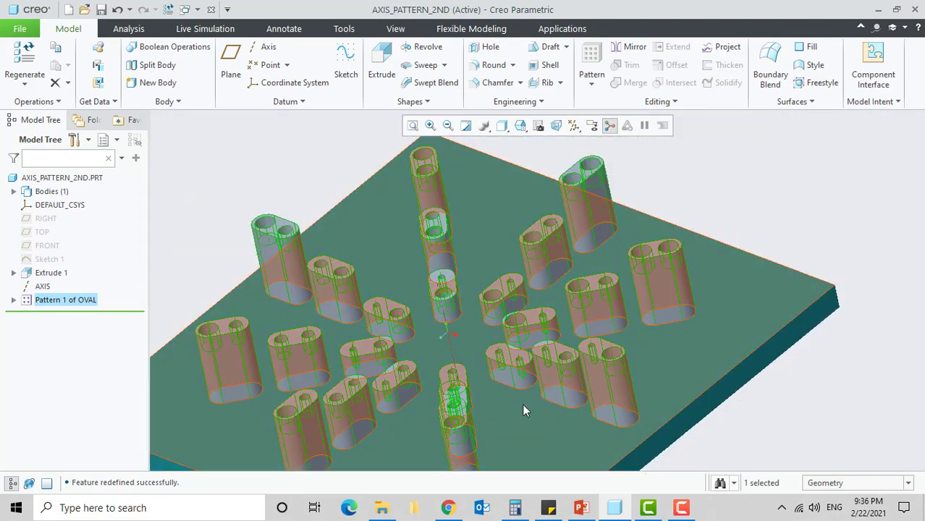
middle_click_drag(829, 376, 835, 409)
scroll(833, 403, "down", 2)
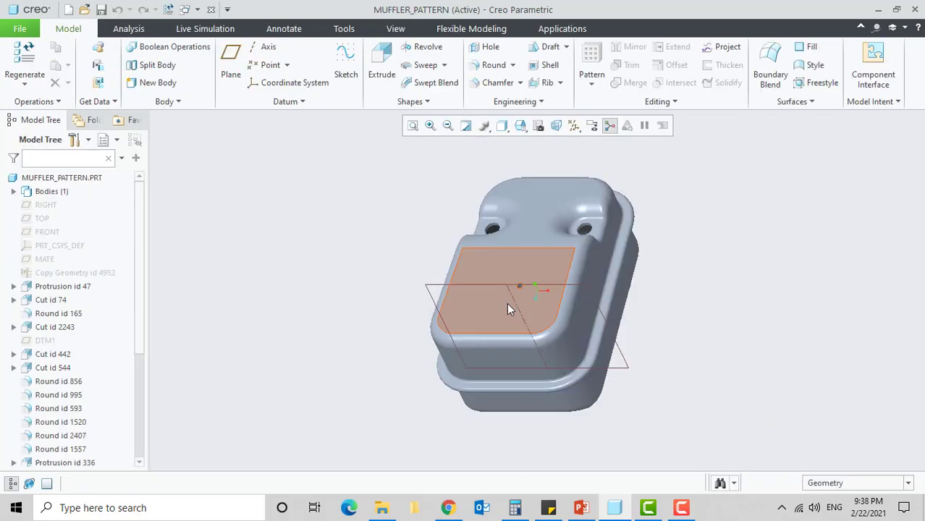
middle_click_drag(388, 288, 413, 242)
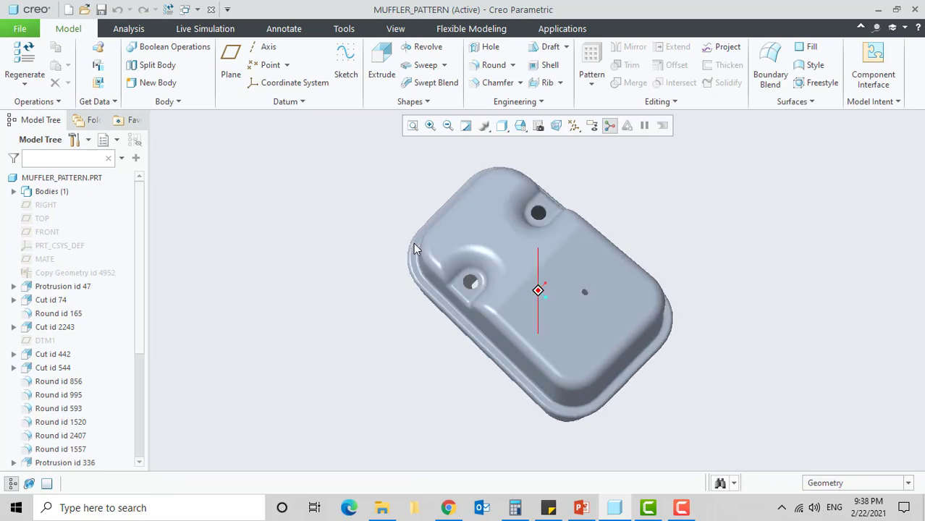
left_click(638, 267)
middle_click_drag(638, 267, 686, 279)
left_click(685, 278)
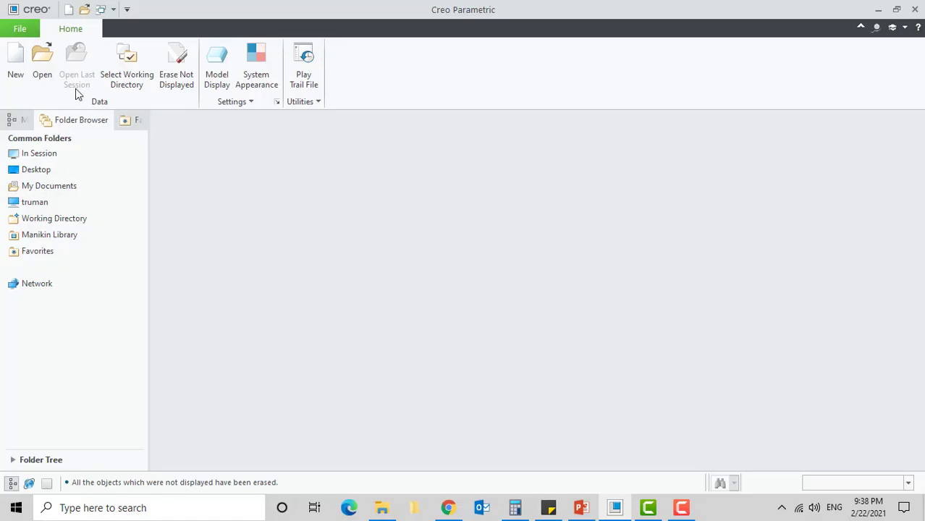
Open the part muffler_pattern.prt from the Axis_Second folder
left_click(52, 73)
double_click(375, 178)
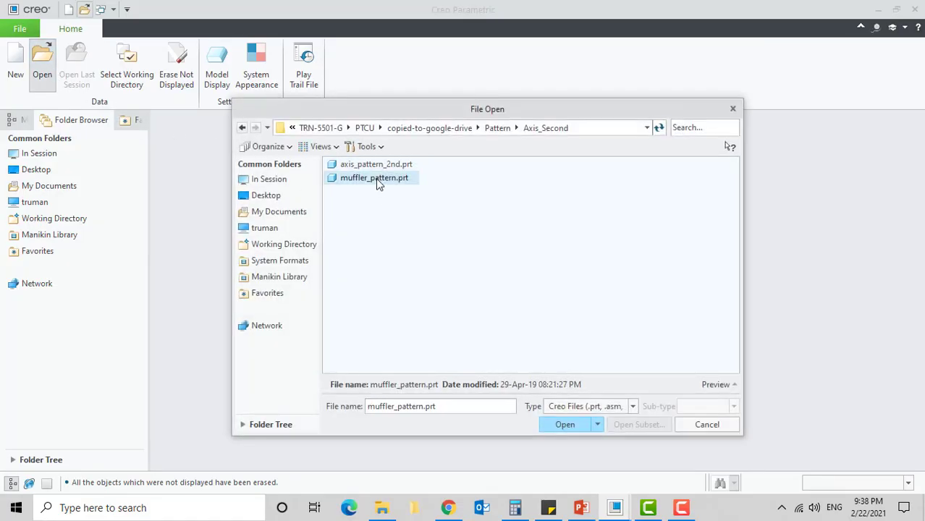
mouse_move(516, 298)
middle_mouse_down()
mouse_move(388, 284)
mouse_move(430, 304)
mouse_move(421, 302)
mouse_move(531, 233)
mouse_move(525, 201)
mouse_move(399, 248)
mouse_move(410, 205)
mouse_move(414, 245)
middle_mouse_up()
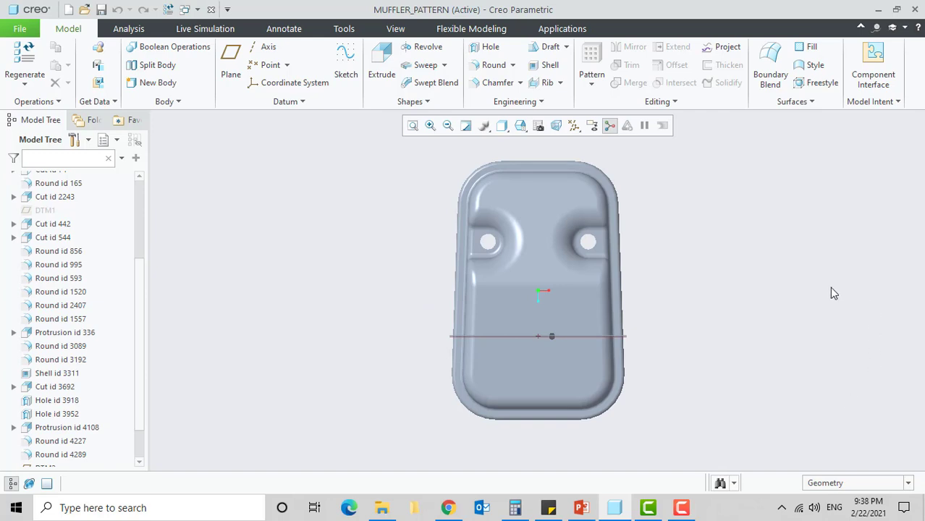
Turn off the display of datum planes while keeping the datum axes shown
left_click(574, 125)
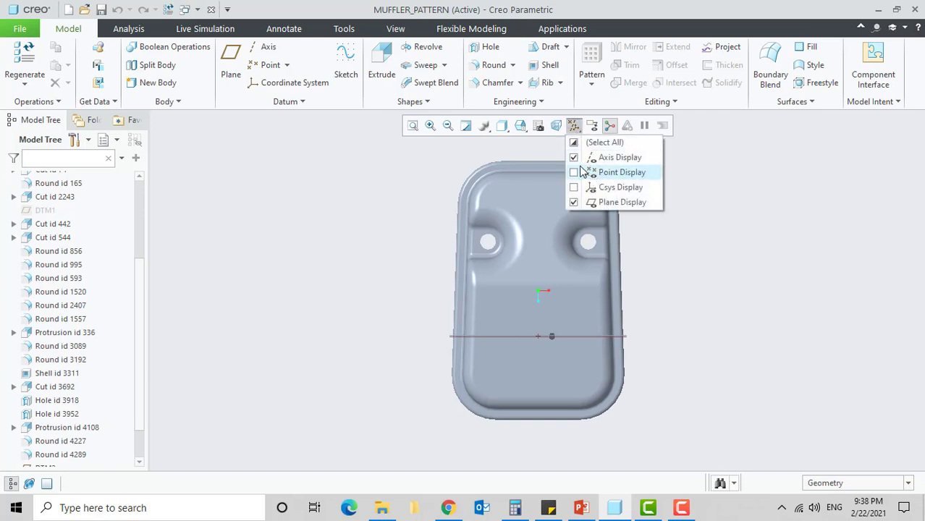
left_click(574, 159)
left_click(574, 159)
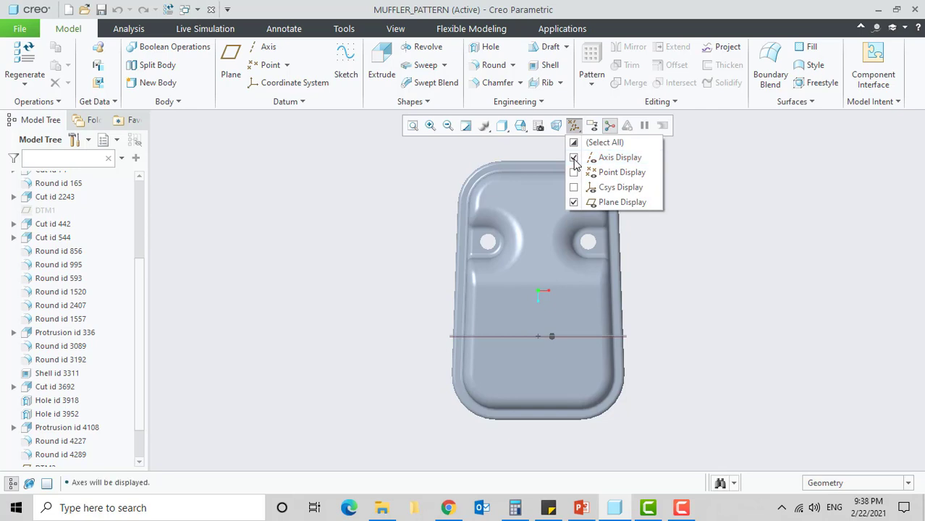
left_click(573, 202)
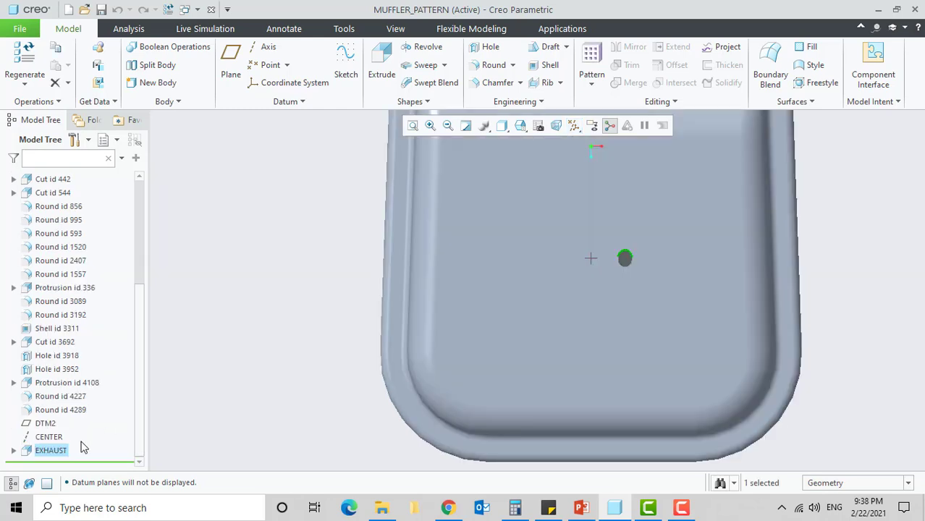
Start an axis pattern of the EXHAUST feature, with the datum axis CENTER as its center
left_click(60, 452)
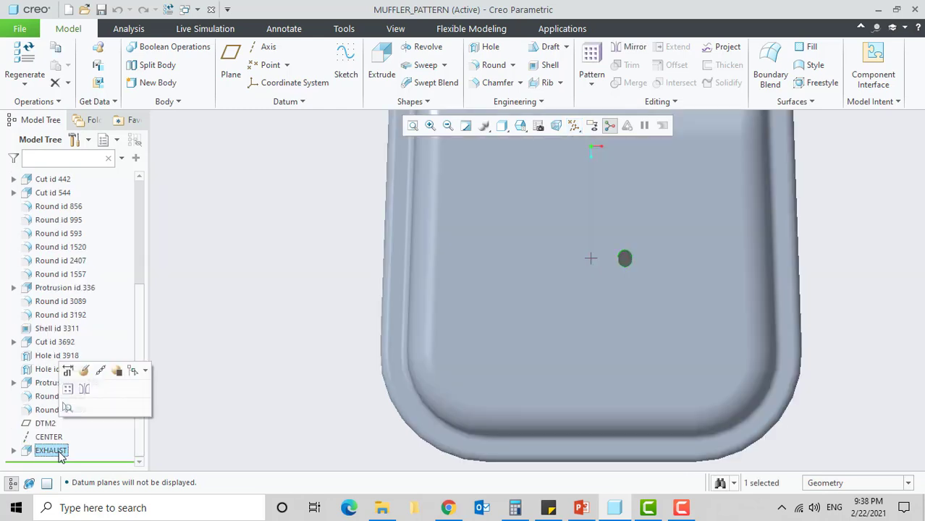
left_click(69, 391)
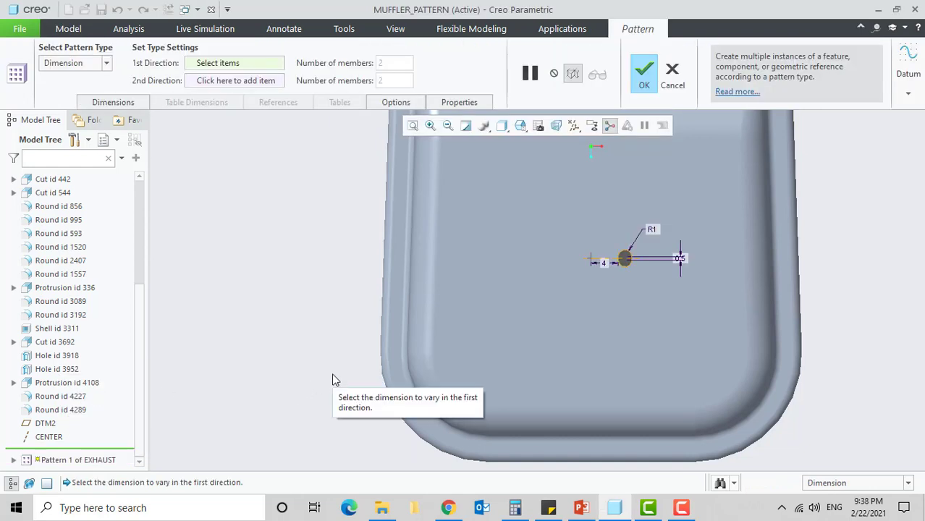
left_click(107, 64)
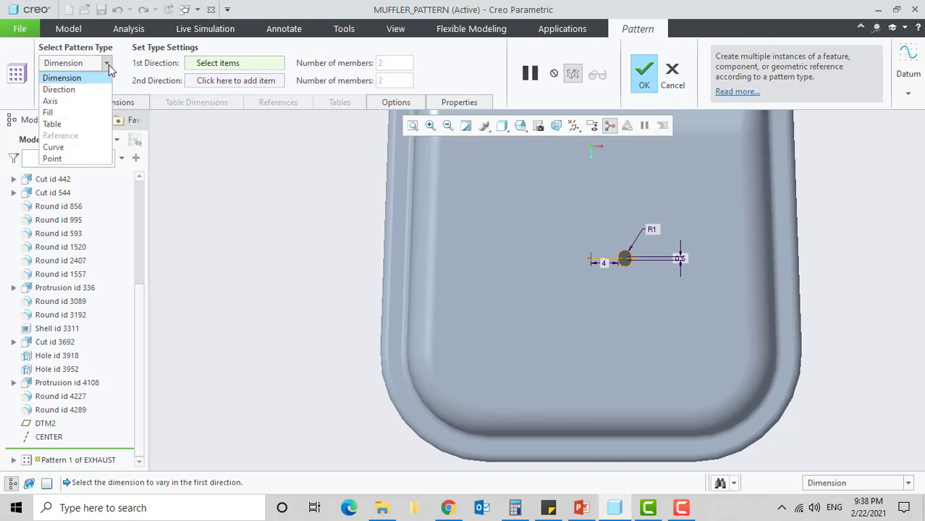
left_click(76, 98)
scroll(395, 330, "down", 2)
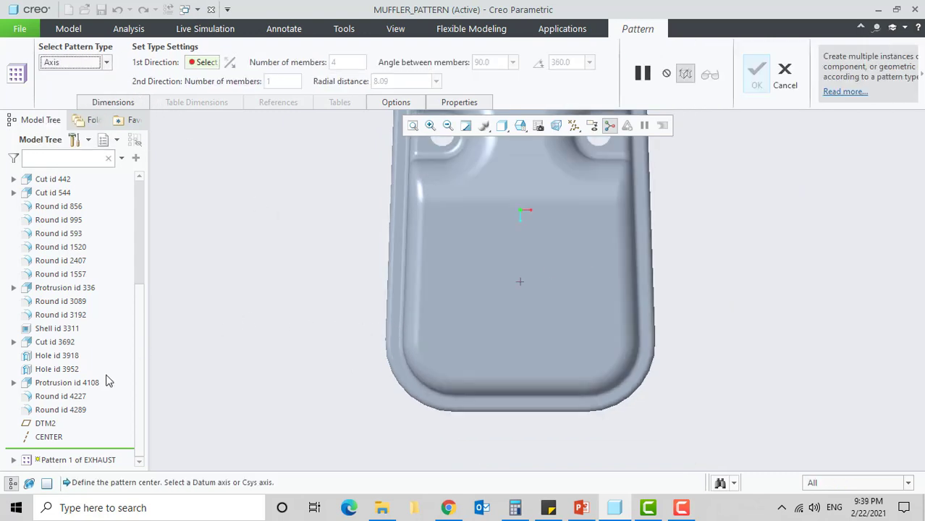
left_click(48, 437)
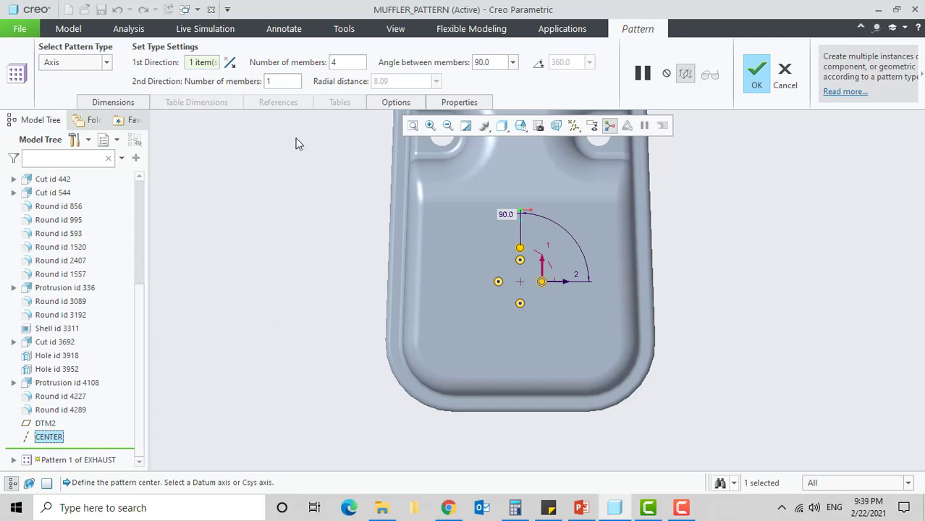
Complete the pattern with 6 members over 360° and 5 members in the second direction at a radial distance of 3, and hide all datums
left_click(348, 65)
type("6")
left_click(537, 63)
left_click(283, 83)
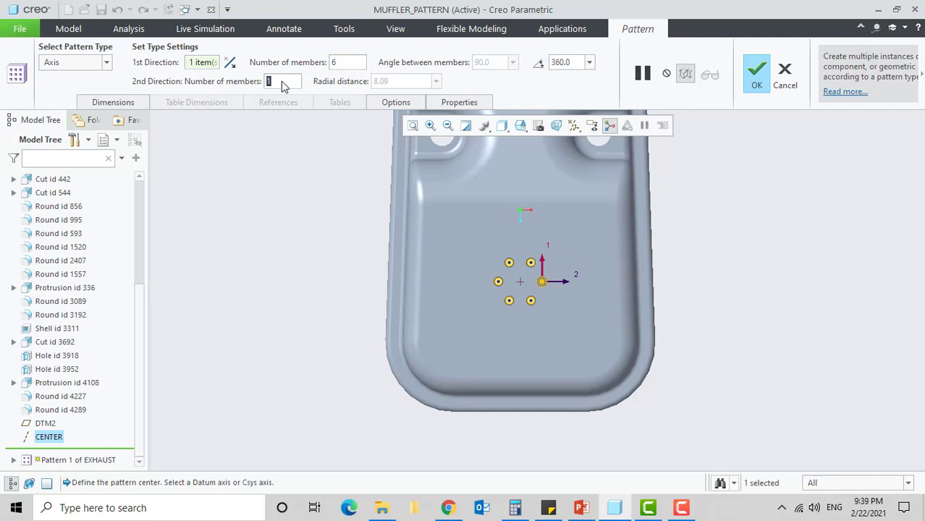
type("5")
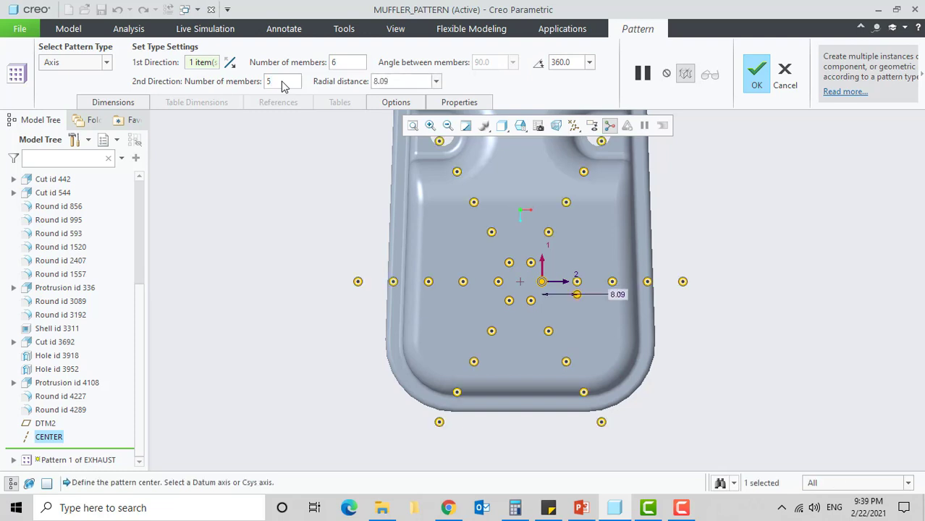
left_click(397, 84)
type("3")
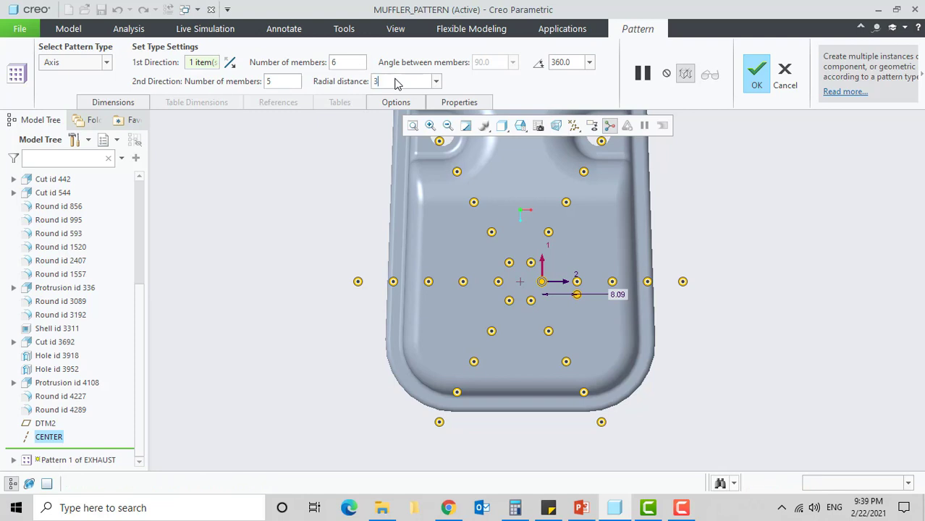
key("Return")
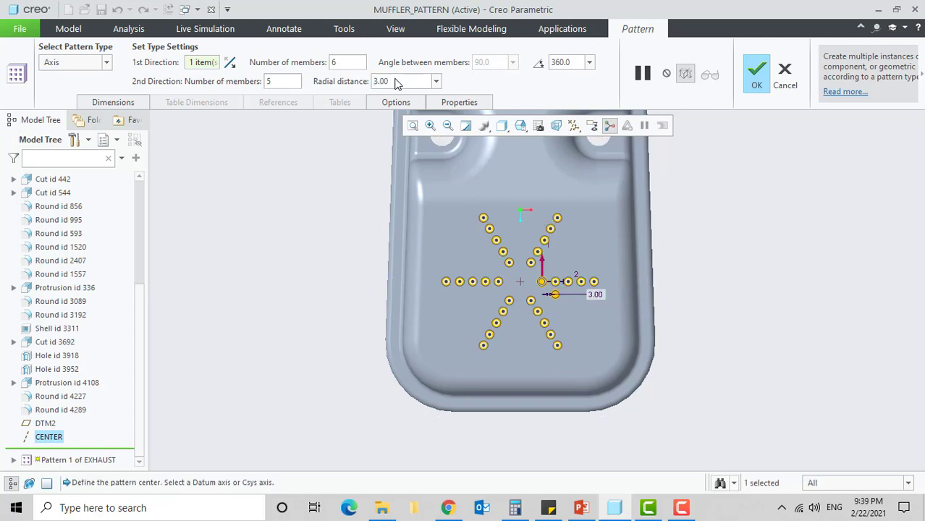
middle_click(736, 227)
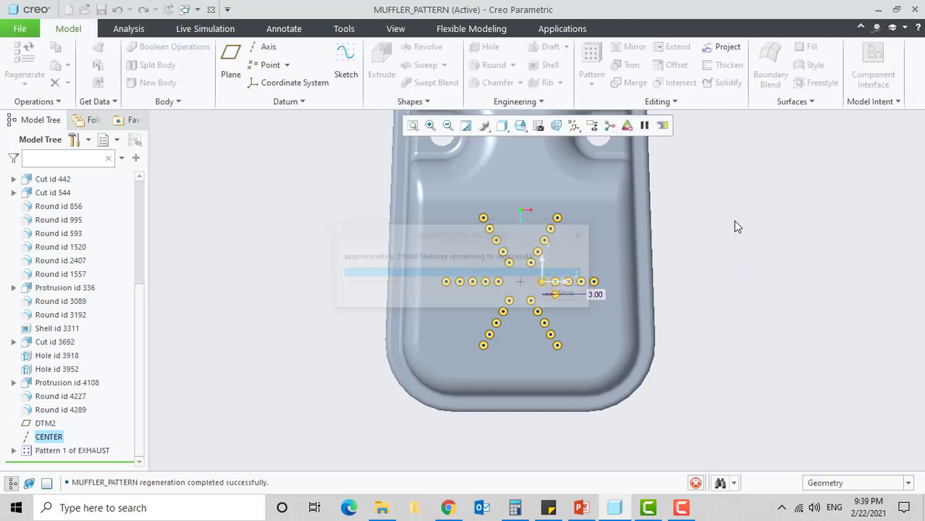
left_click(577, 129)
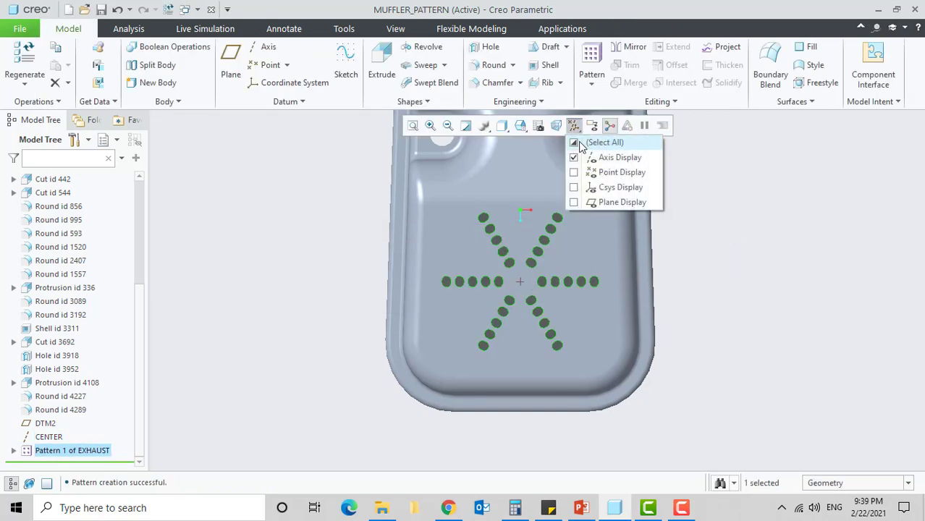
left_click(576, 144)
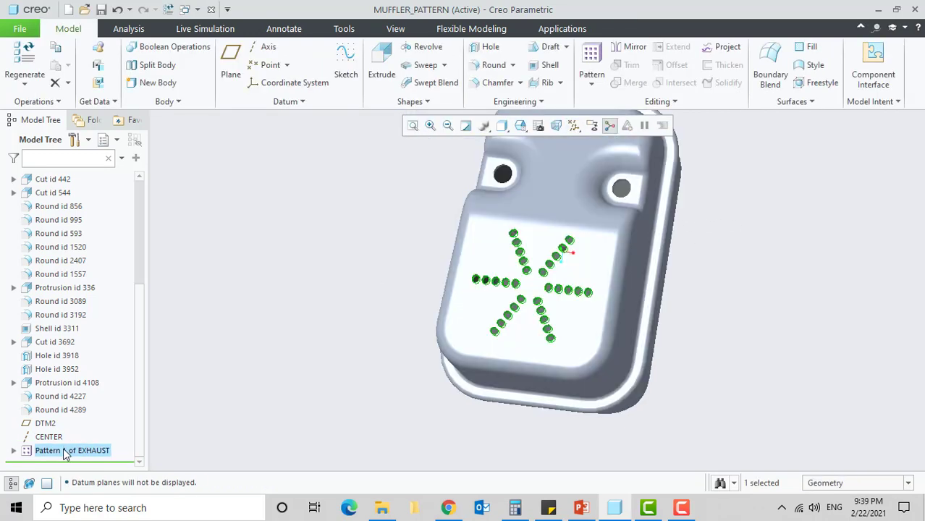
Edit the EXHAUST pattern to vary the cut's offset dimension d210 in direction 2 with an increment of 3, and complete it
left_click(63, 451)
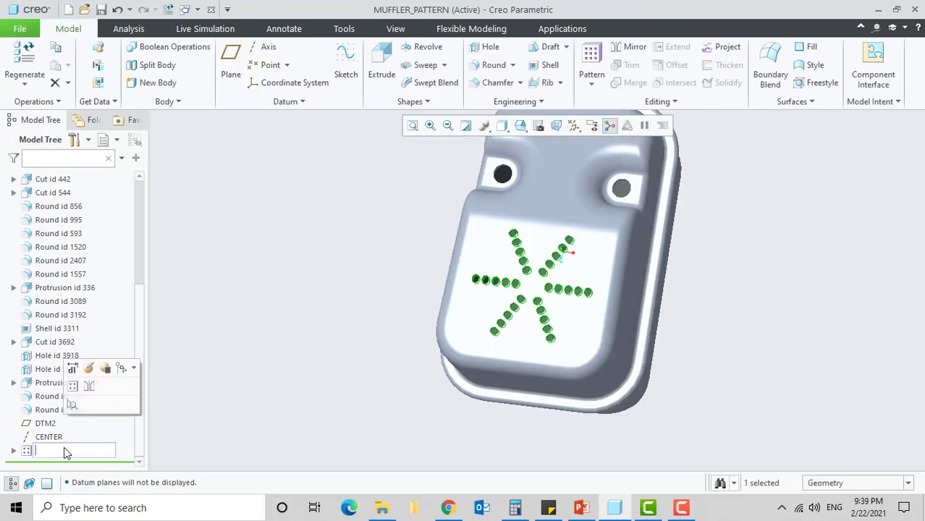
left_click(90, 366)
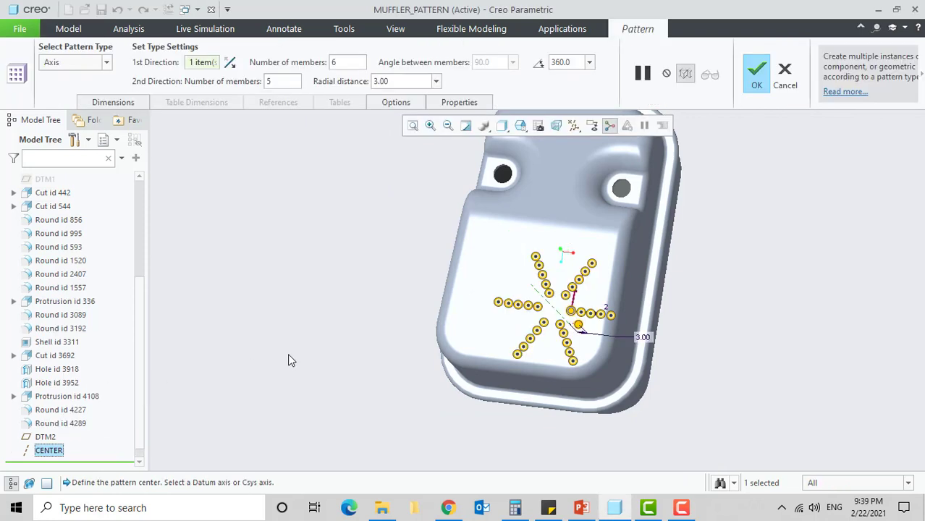
left_click(129, 103)
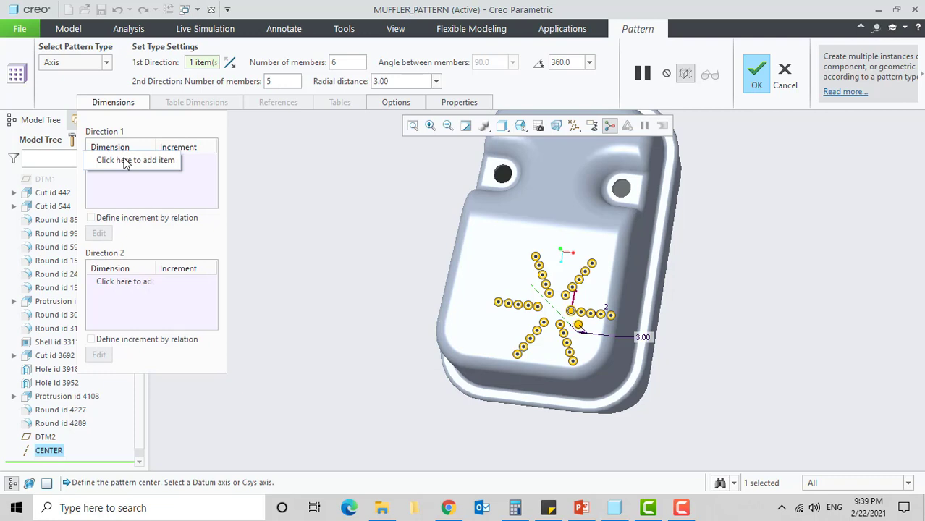
left_click(135, 286)
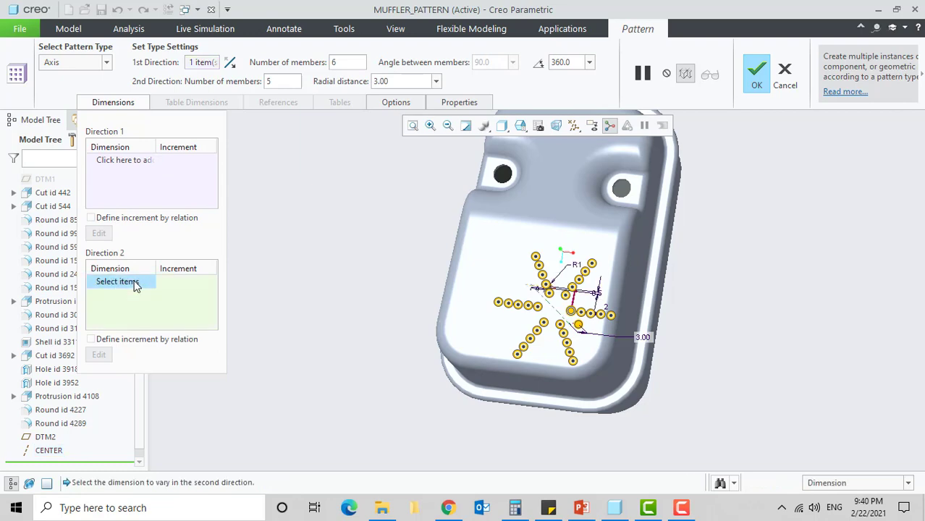
scroll(576, 261, "down", 5)
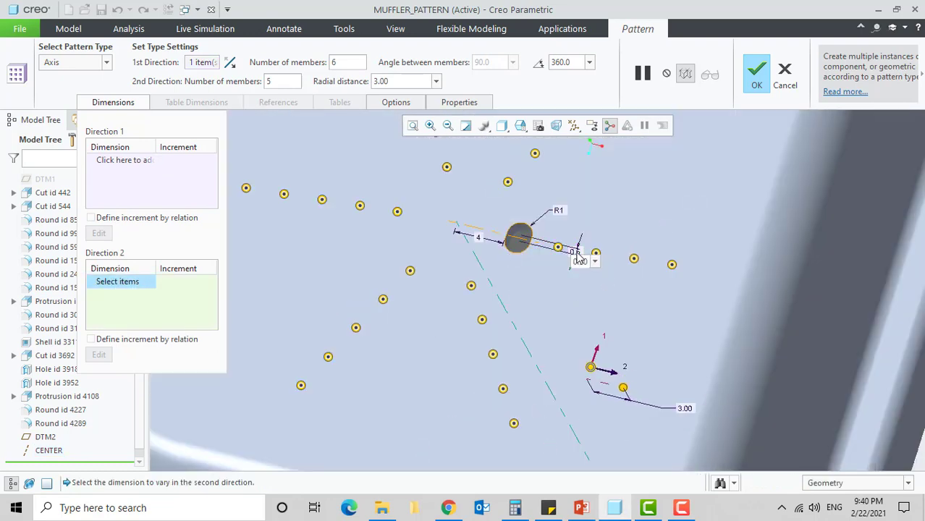
scroll(576, 258, "up", 1)
left_click(577, 258)
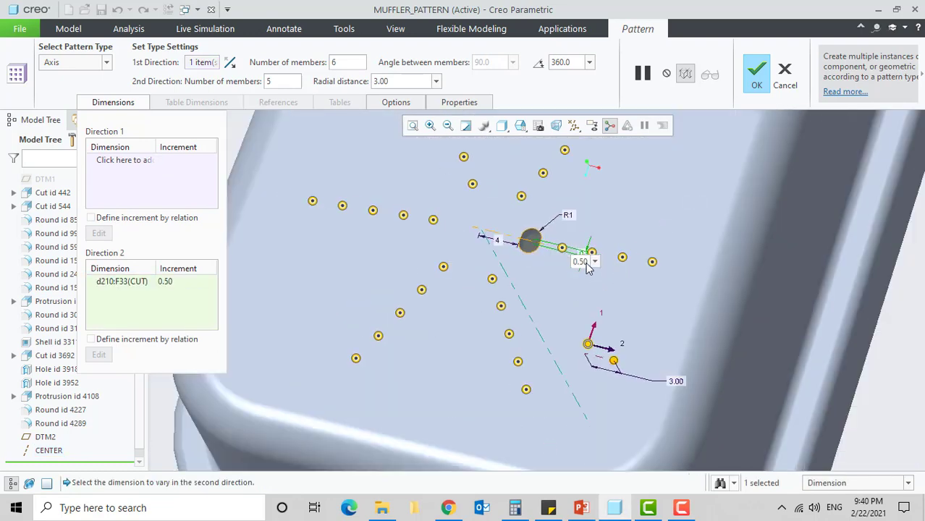
left_click_drag(587, 263, 573, 264)
type("3")
key("Return")
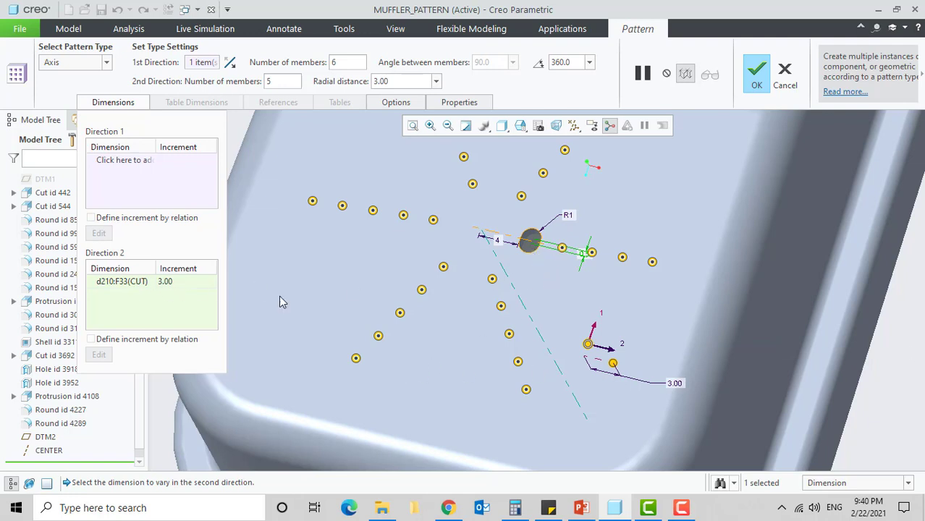
middle_click(353, 283)
middle_click_drag(353, 287, 517, 312)
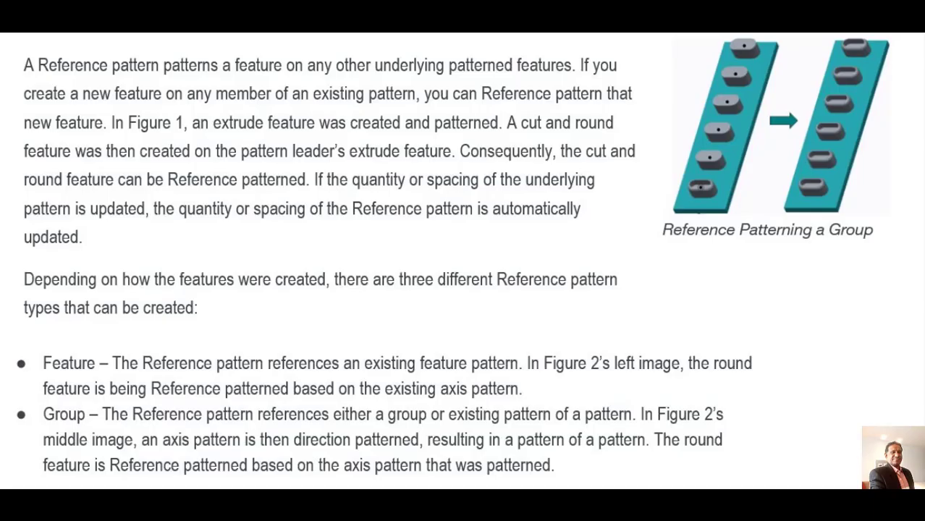
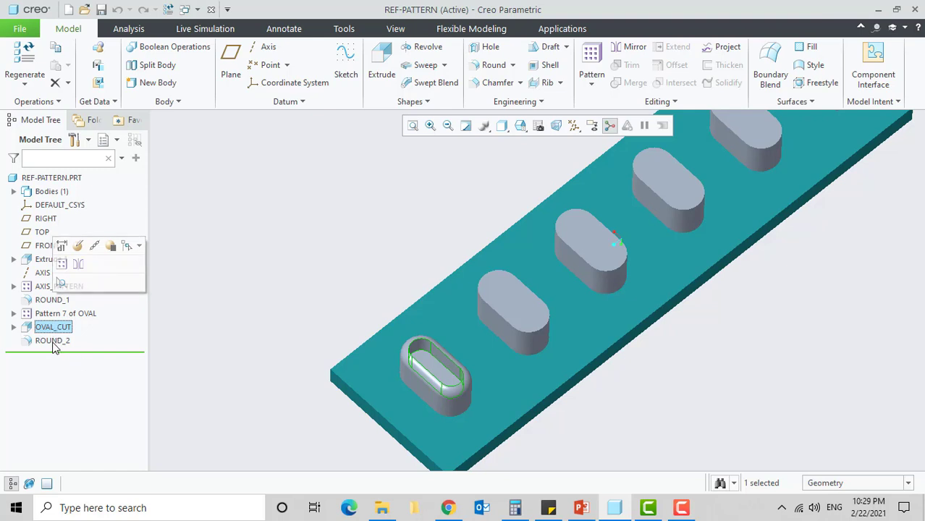
Group the features OVAL_CUT and ROUND_2 in REF-PATTERN
left_click(55, 343)
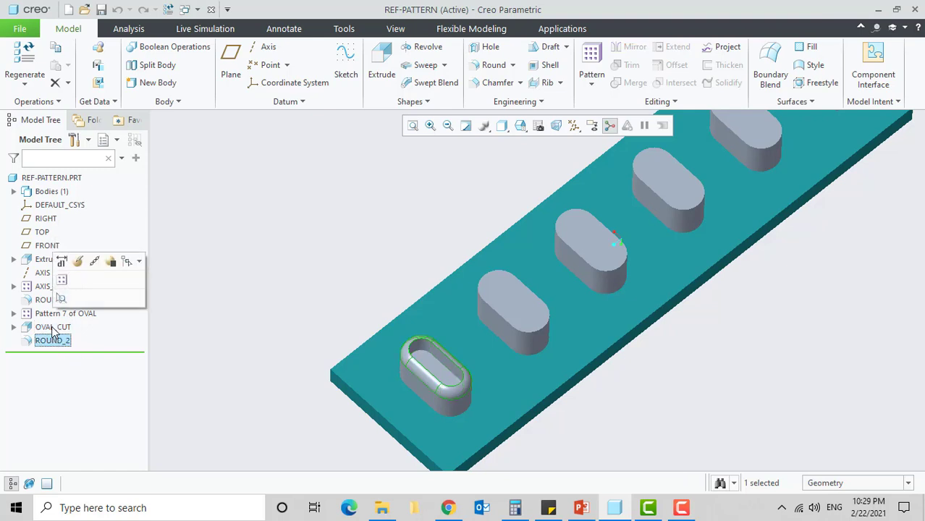
left_click(54, 328)
left_click(54, 343, "ctrl")
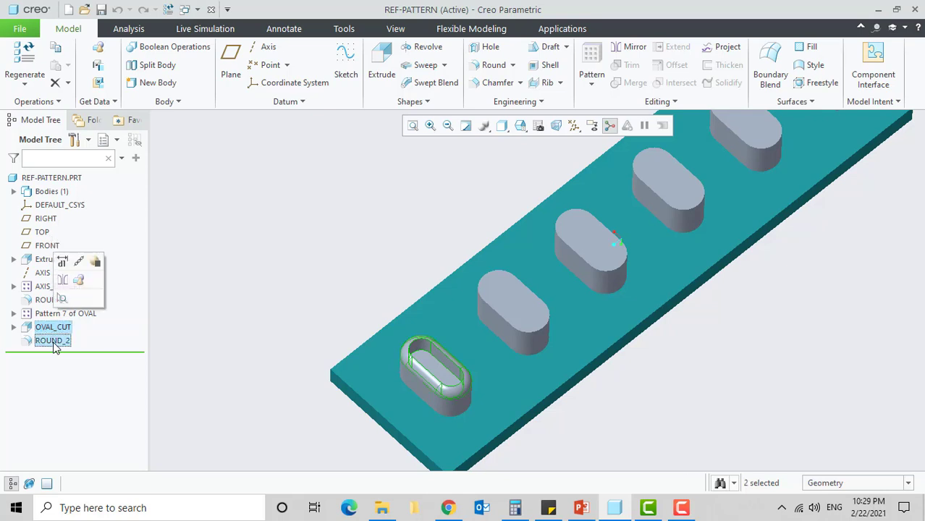
left_click(71, 280)
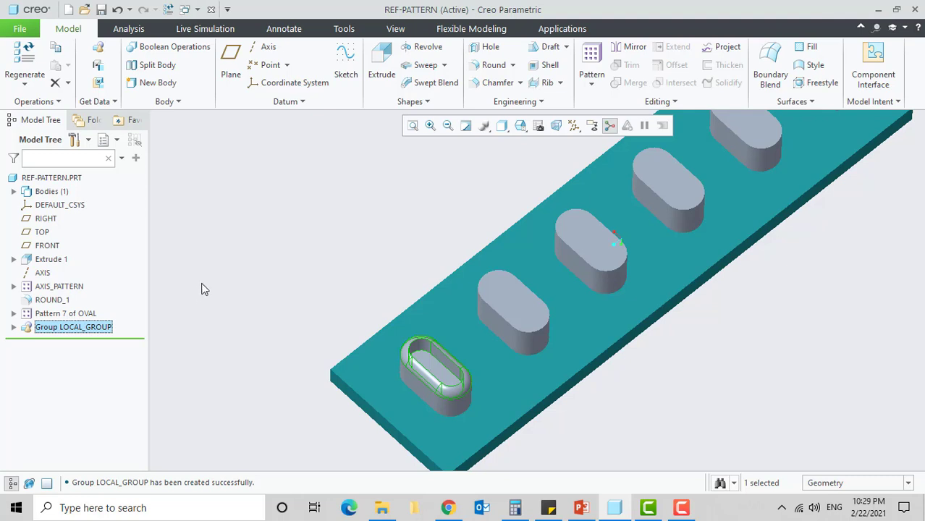
Create a reference pattern of the oval cut and round group that follows the patterned OVAL extrusions
double_click(60, 331)
left_click(71, 270)
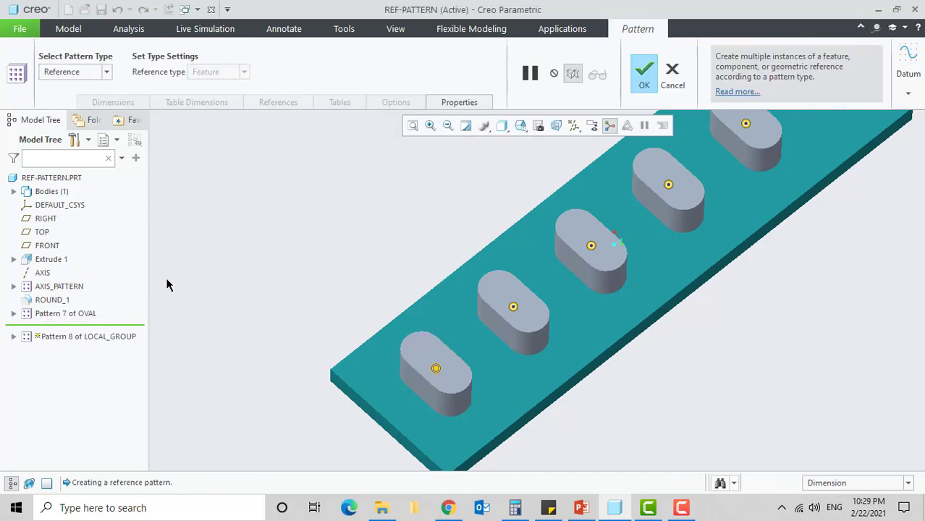
scroll(234, 307, "up", 2)
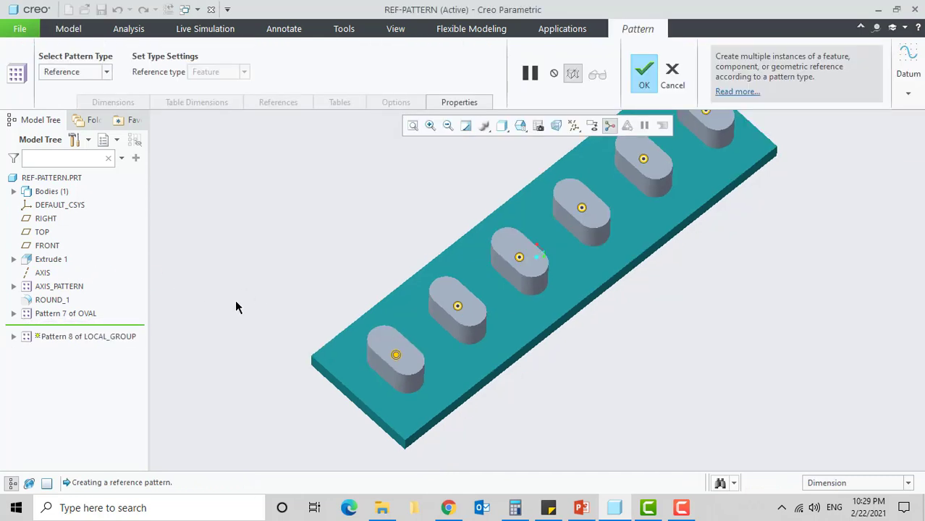
middle_click_drag(237, 307, 268, 348, "shift")
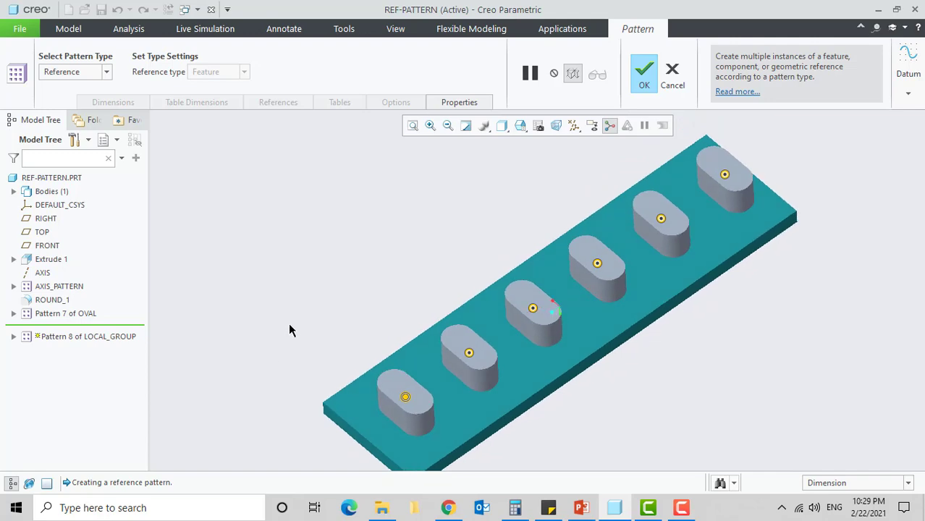
middle_click(292, 328)
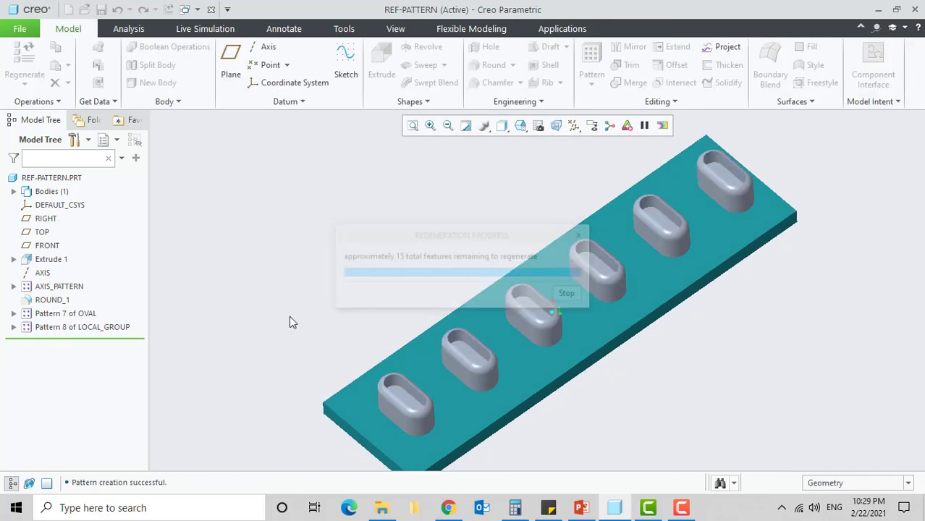
mouse_move(712, 384)
middle_mouse_down()
mouse_move(721, 361)
mouse_move(693, 382)
middle_mouse_up()
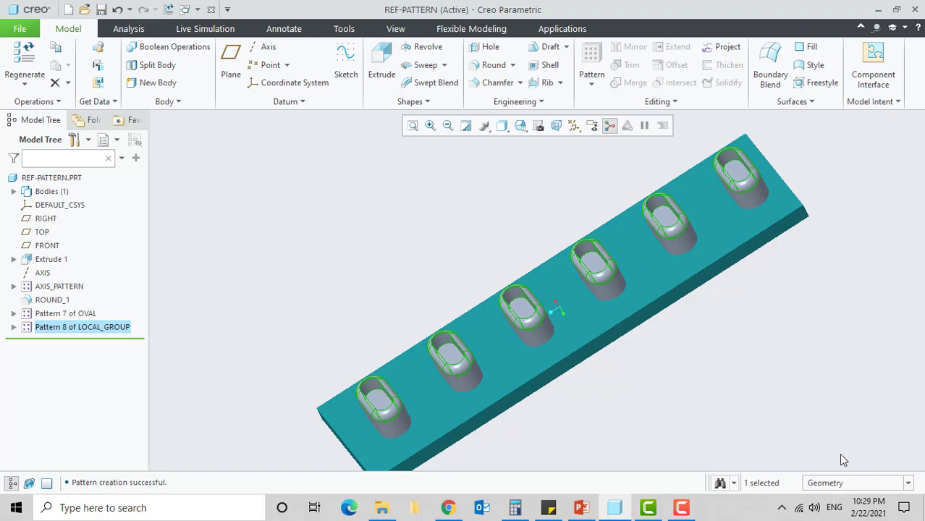
Start a direction pattern of AXIS_PATTERN, with the FRONT datum plane as the first direction reference
middle_click_drag(836, 449, 837, 449)
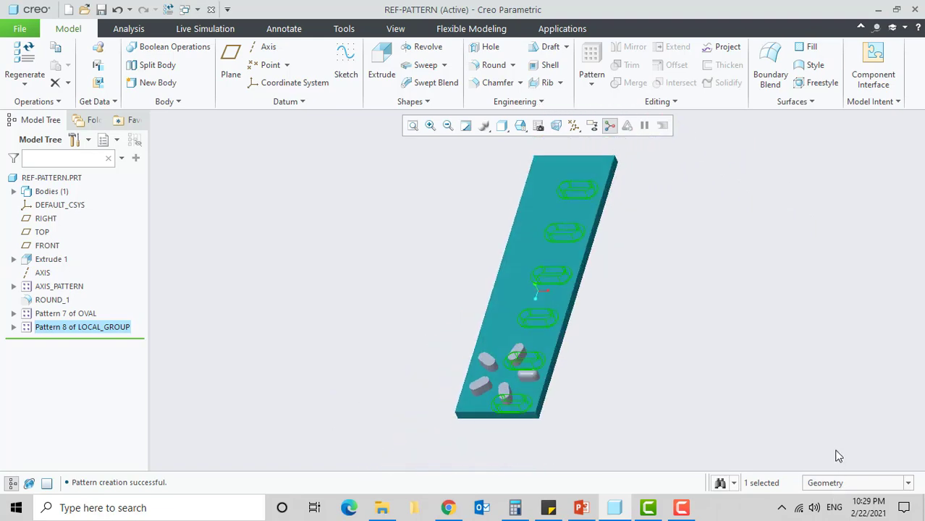
left_click(20, 288)
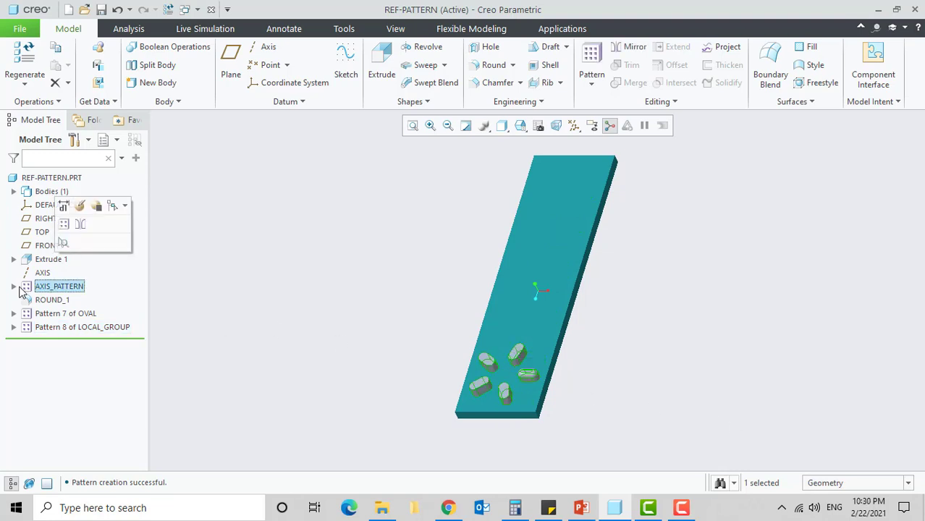
left_click(63, 226)
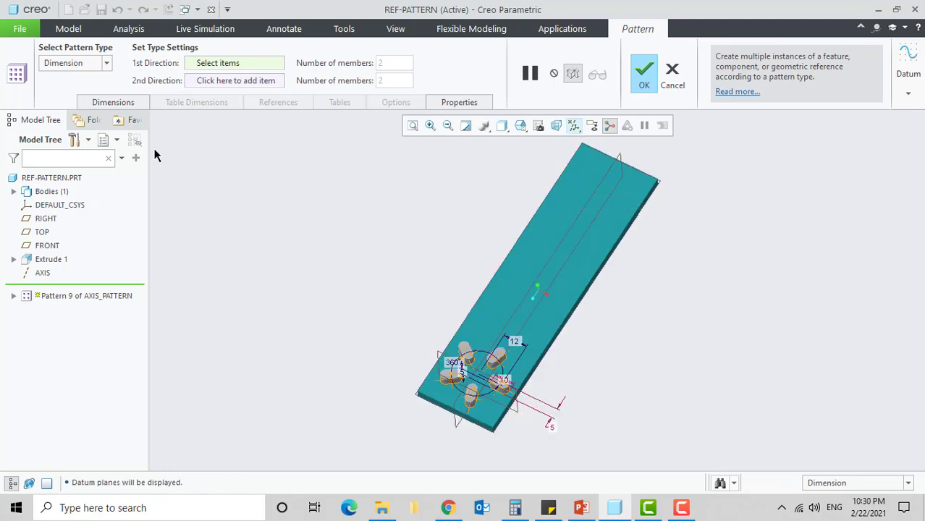
left_click(105, 64)
left_click(78, 90)
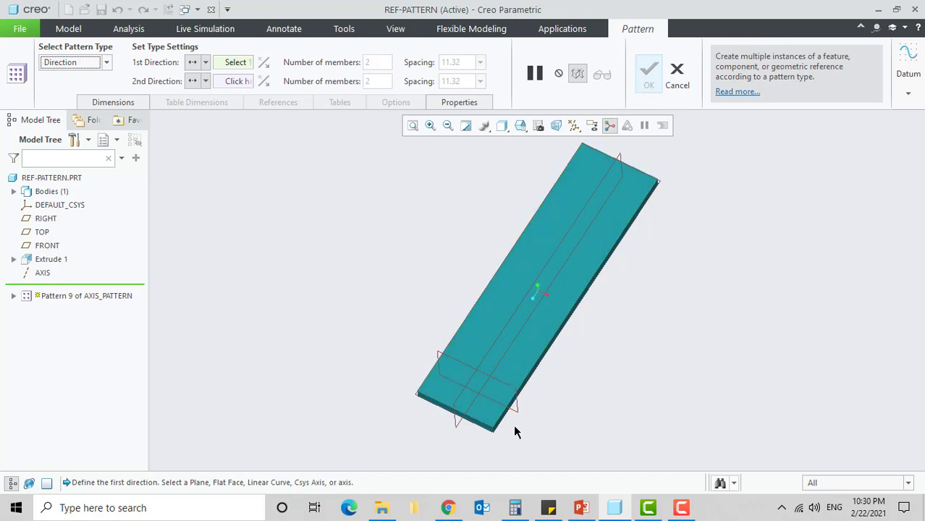
left_click(442, 357)
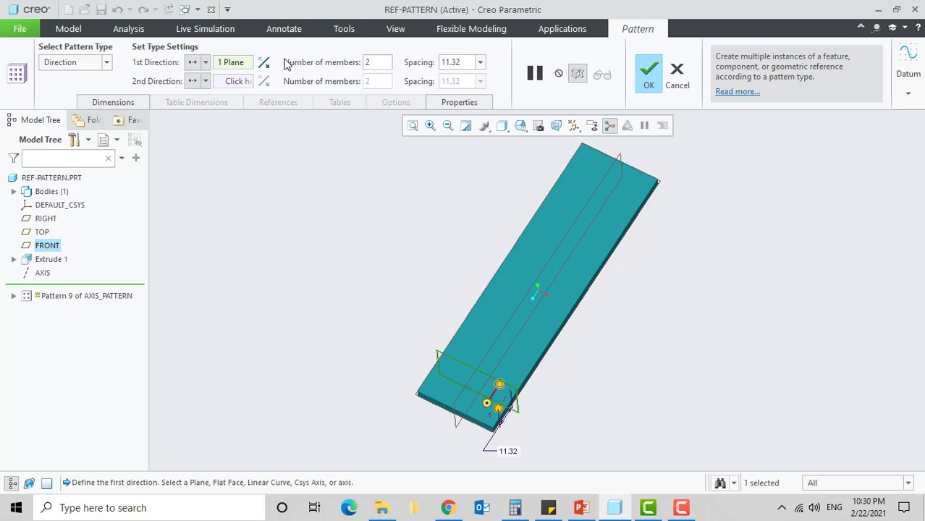
Reverse the first direction and complete the pattern with 3 members at a spacing of 50
left_click_drag(376, 59, 364, 62)
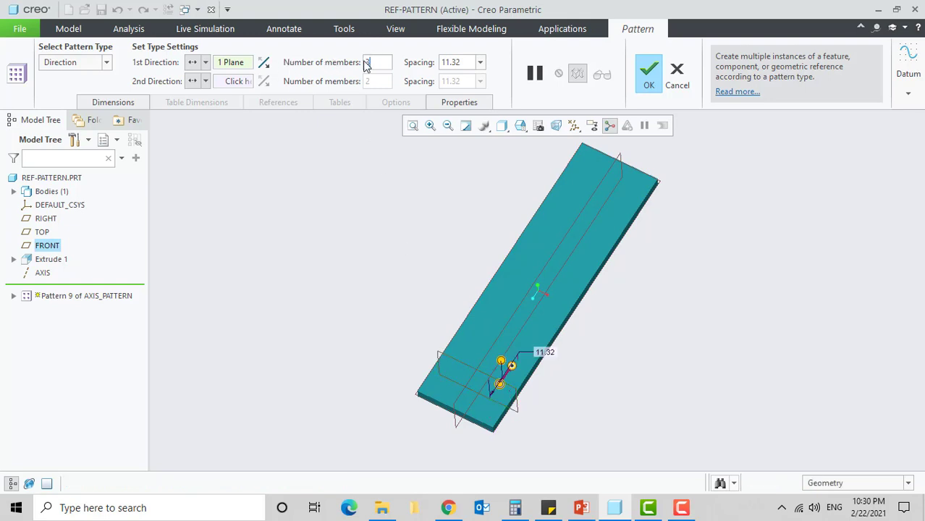
type("3")
double_click(451, 63)
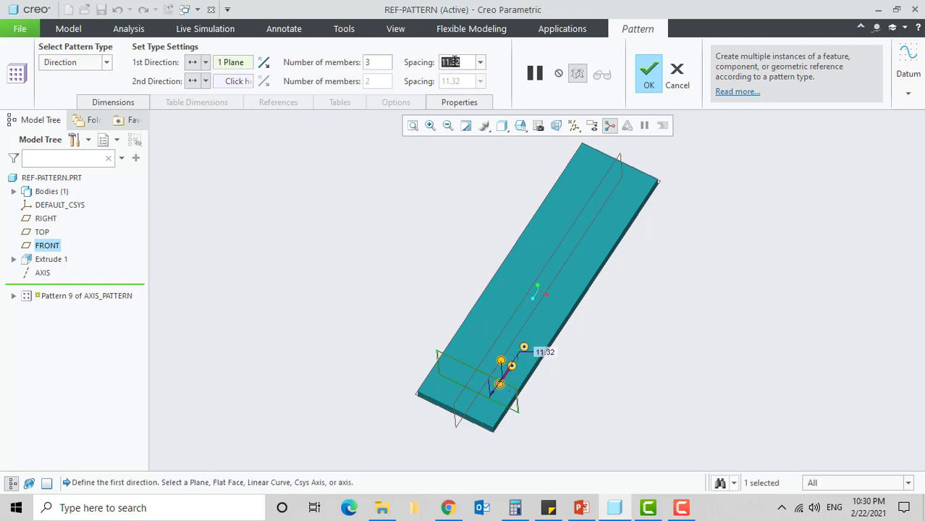
type("50")
key("Return")
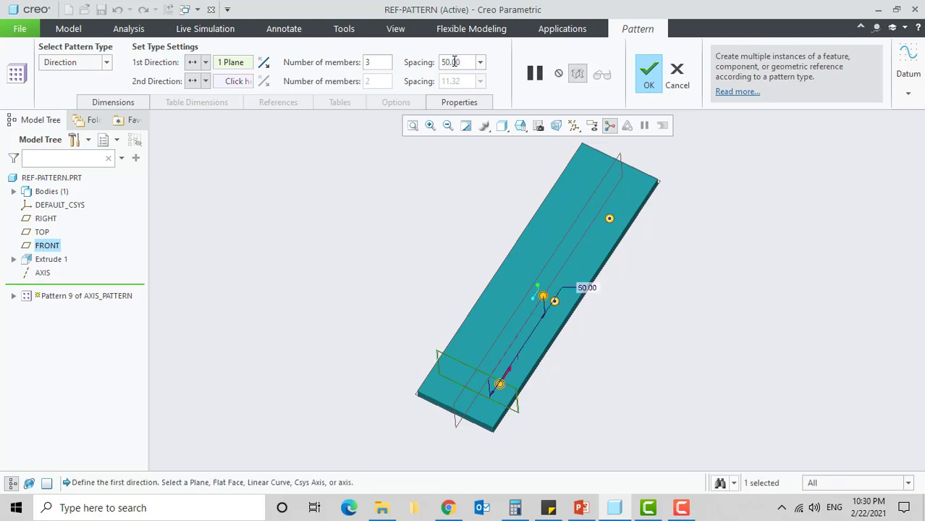
middle_click(487, 172)
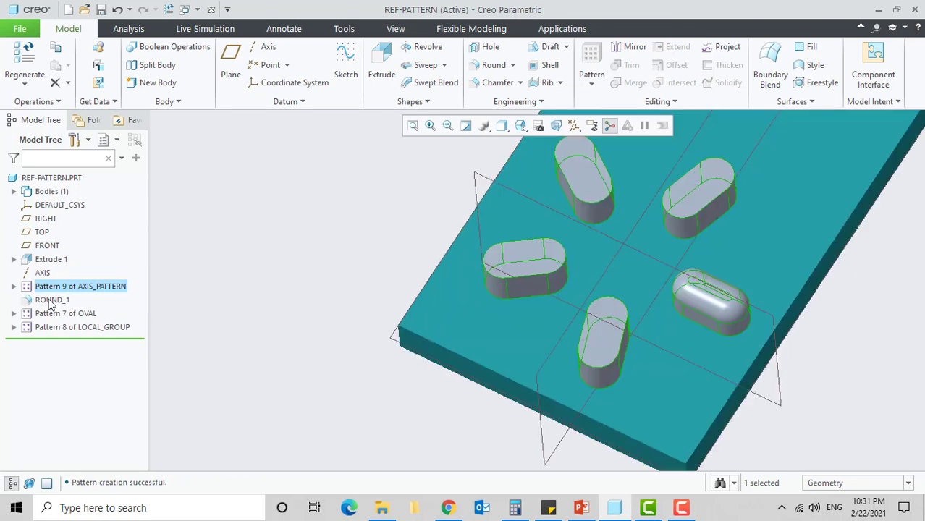
Start a reference pattern of ROUND_1 and set its reference type to Group
left_click(49, 300)
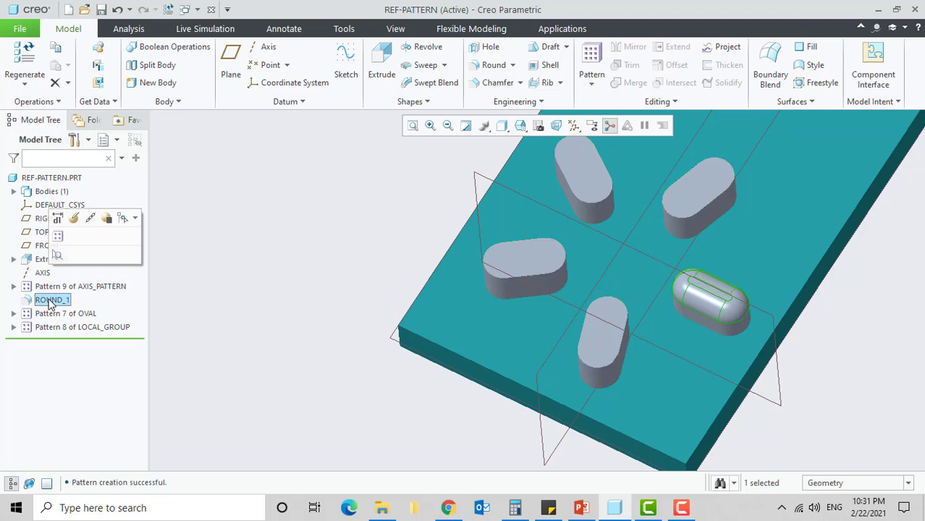
left_click(58, 244)
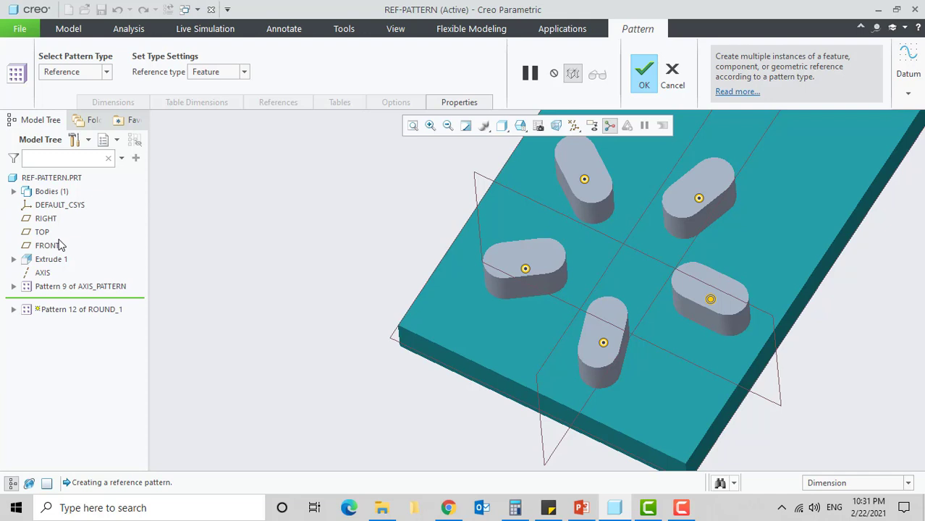
left_click(245, 72)
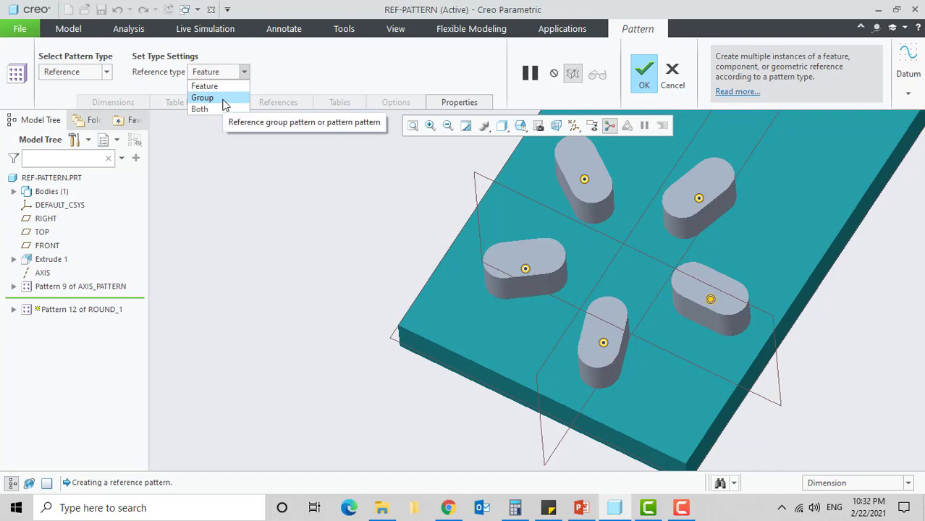
left_click(223, 105)
scroll(278, 264, "down", 5)
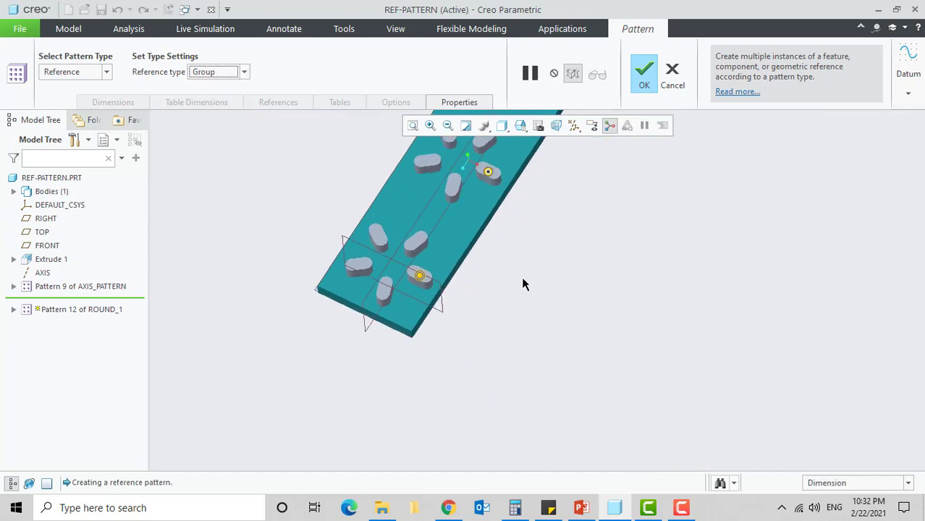
middle_click_drag(525, 271, 539, 360, "shift")
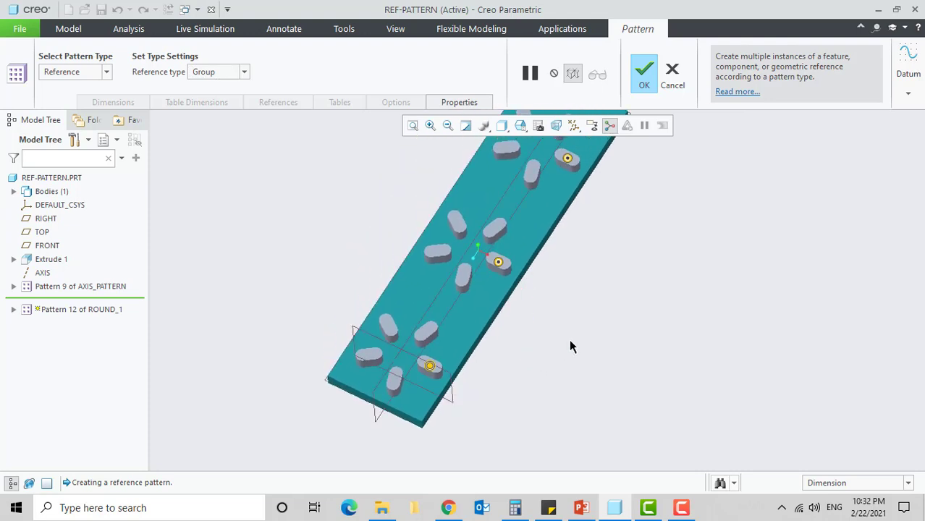
scroll(574, 339, "up", 3)
scroll(569, 350, "down", 3)
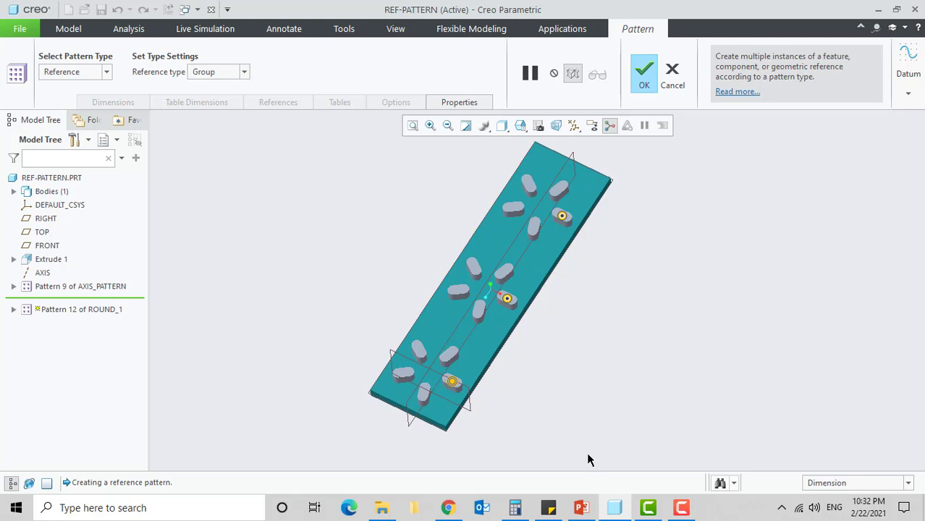
Change the reference type to Both and complete the ROUND_1 pattern
left_click(243, 72)
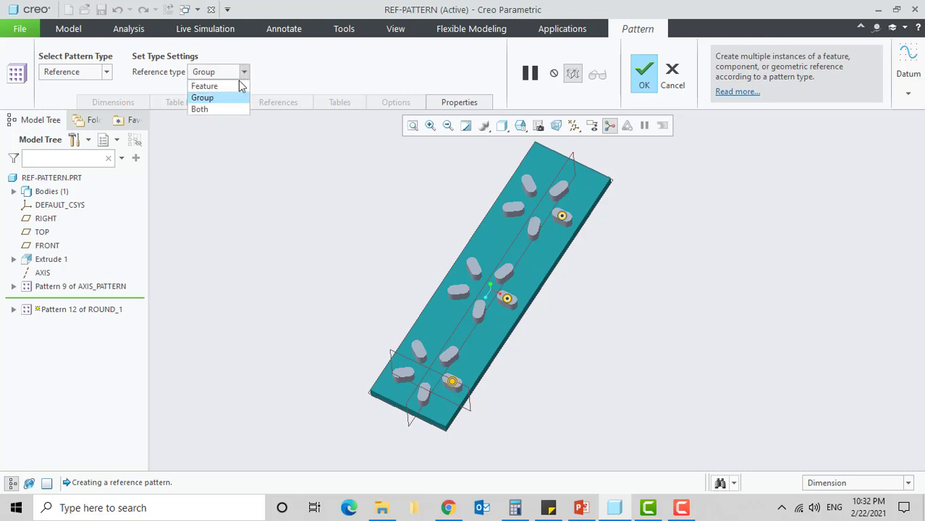
left_click(201, 109)
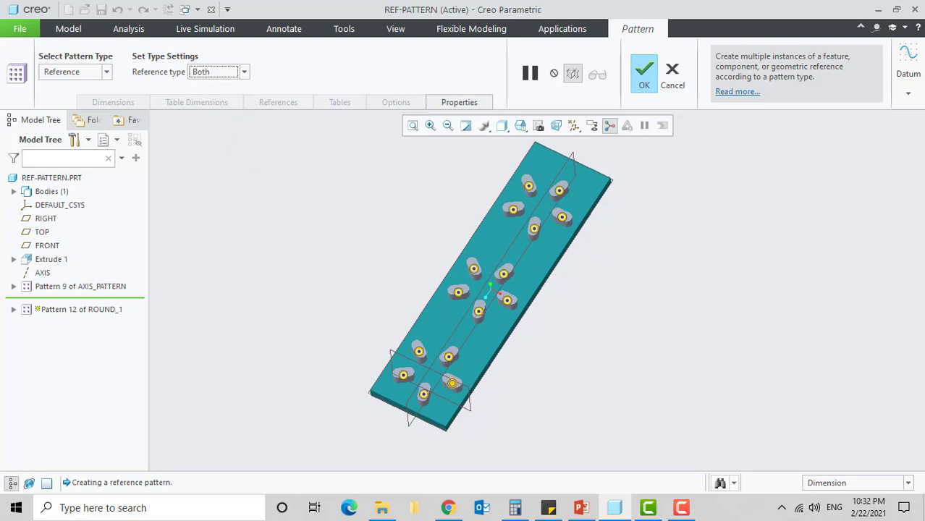
left_click(644, 74)
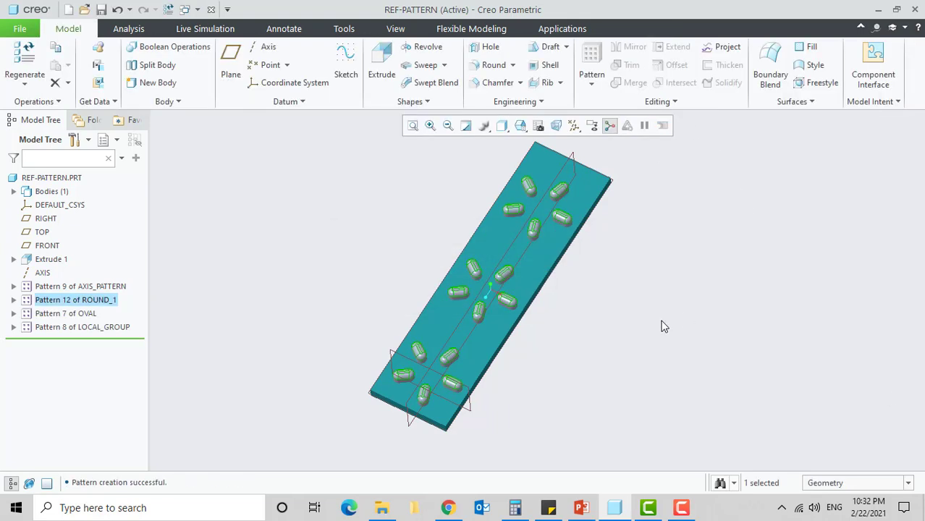
Open cylinder_2.prt from the Reference_Features folder and orient the model to the saved FIN_CUT view
mouse_move(660, 325)
middle_mouse_down()
mouse_move(632, 327)
mouse_move(633, 310)
mouse_move(625, 316)
middle_mouse_up()
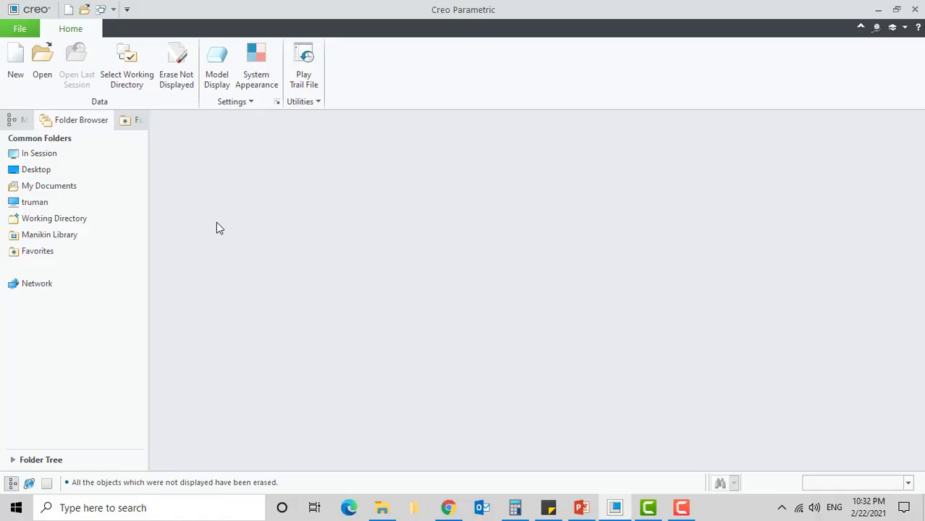
left_click(42, 64)
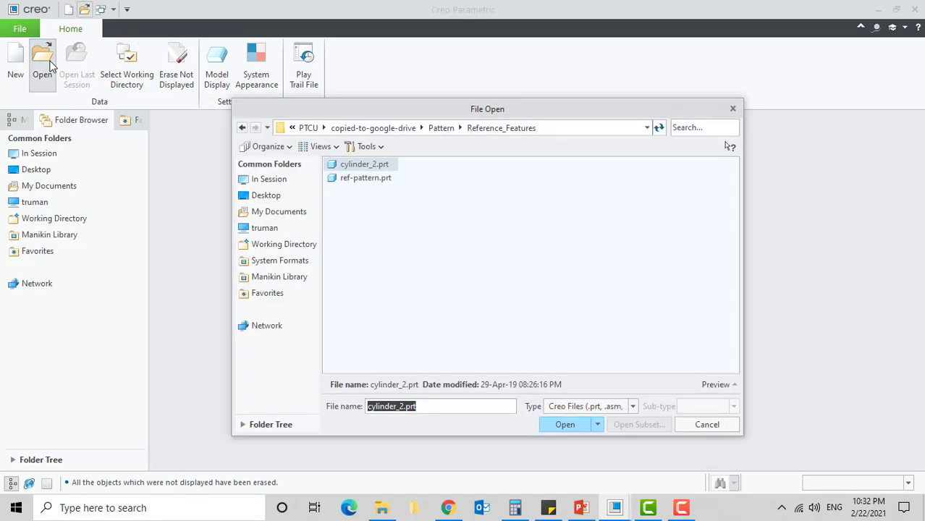
double_click(356, 165)
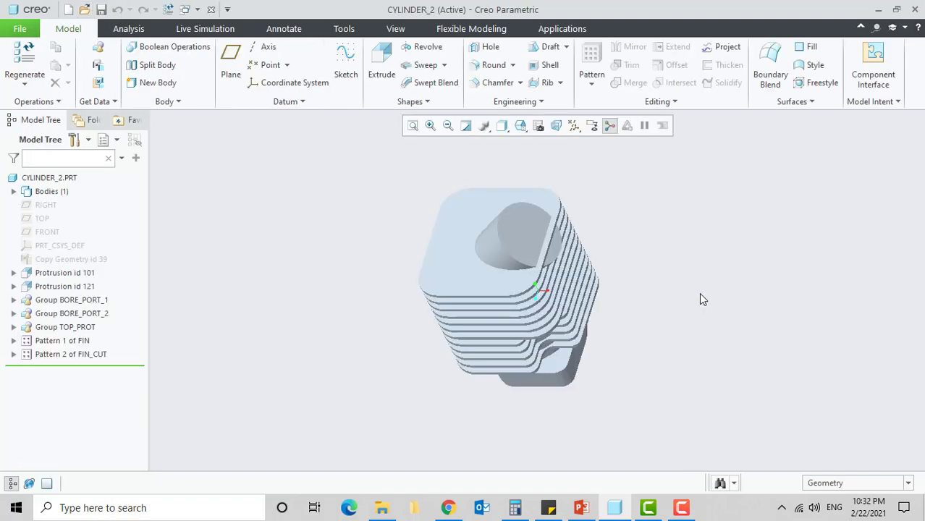
left_click(526, 130)
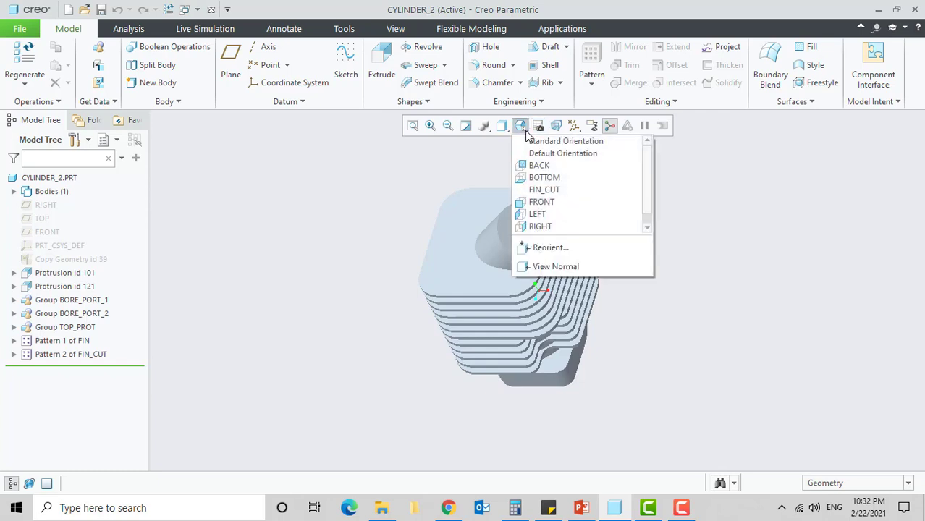
scroll(543, 214, "down", 1)
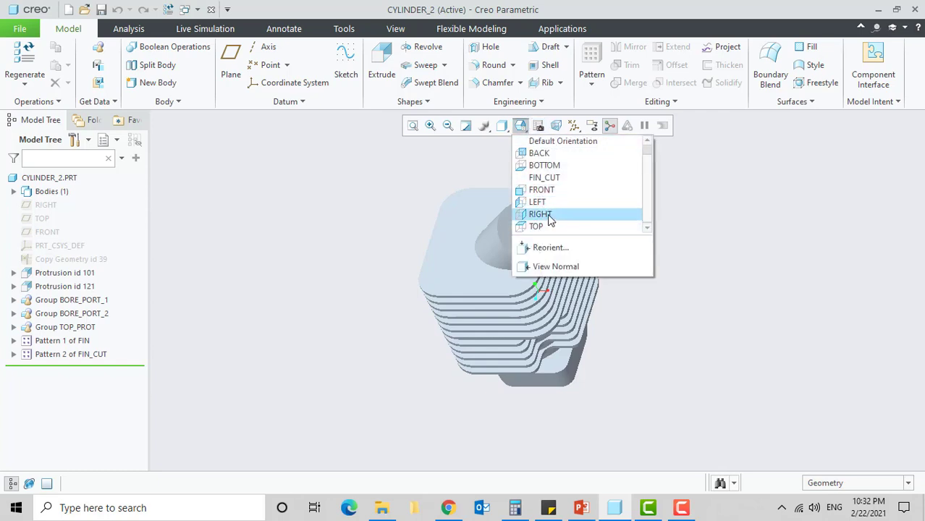
scroll(561, 218, "up", 1)
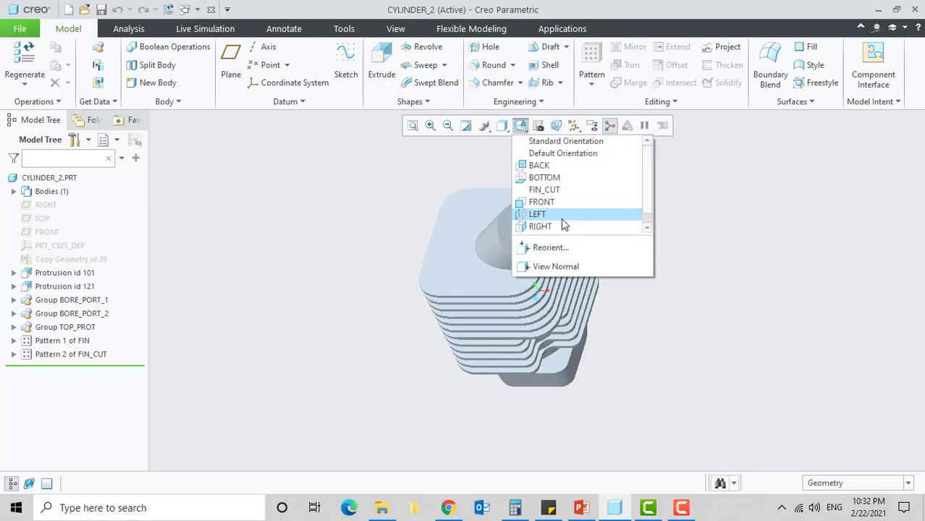
left_click(572, 190)
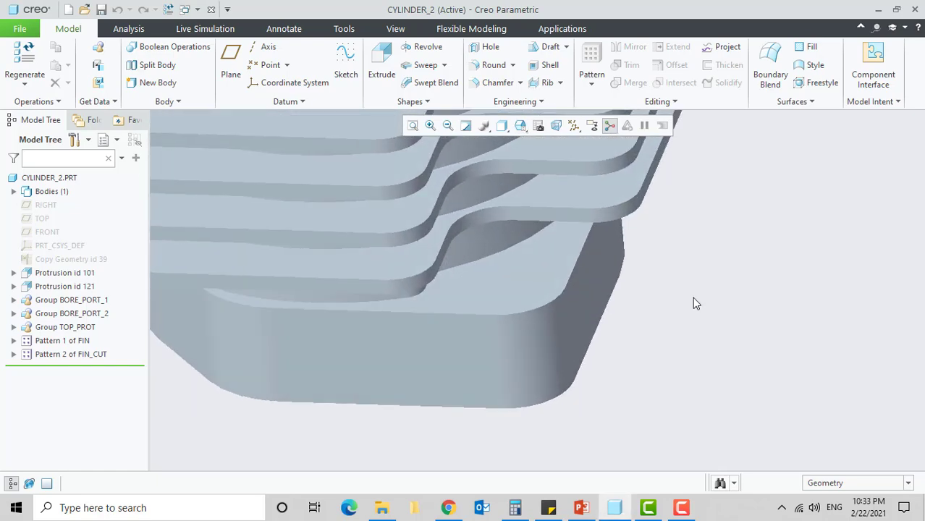
Create a full round on the lowest fin using its upper and lower faces, replacing the fin's outer side surface
left_click(513, 64)
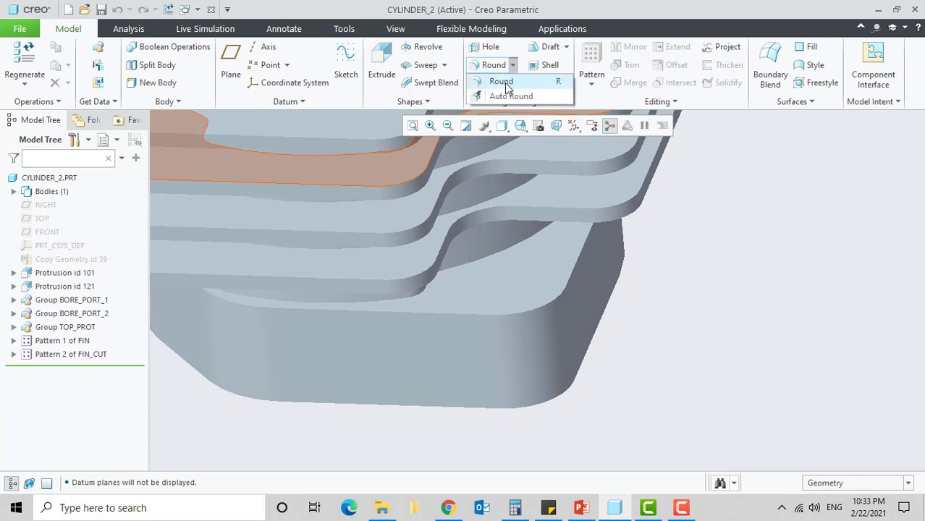
left_click(501, 81)
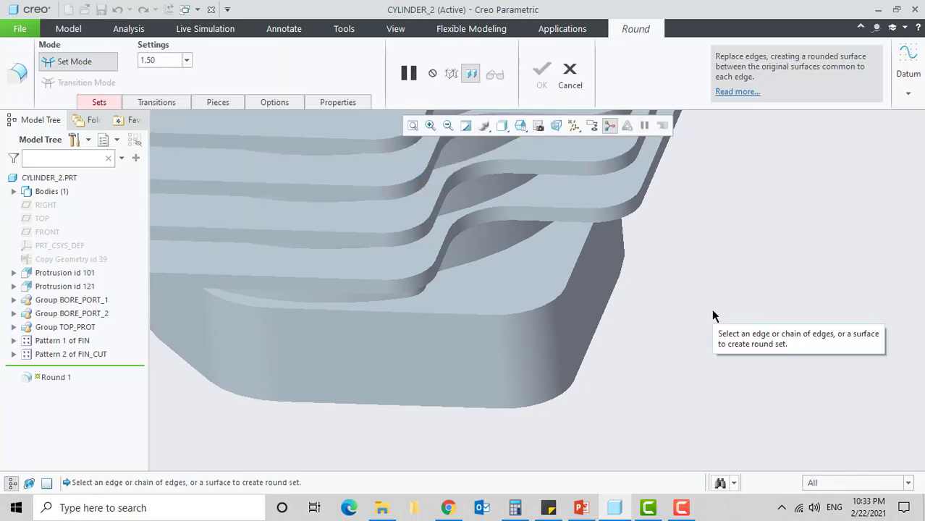
left_click(422, 267)
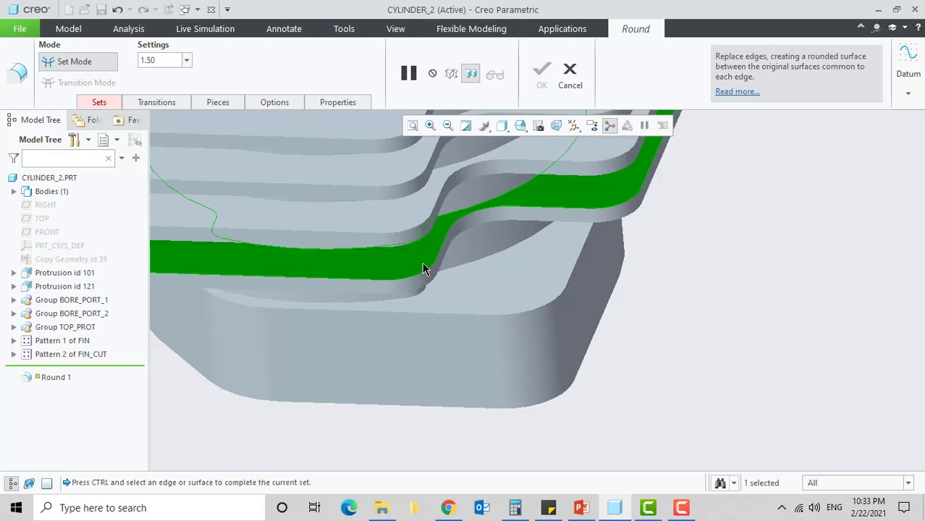
middle_click_drag(423, 263, 447, 272)
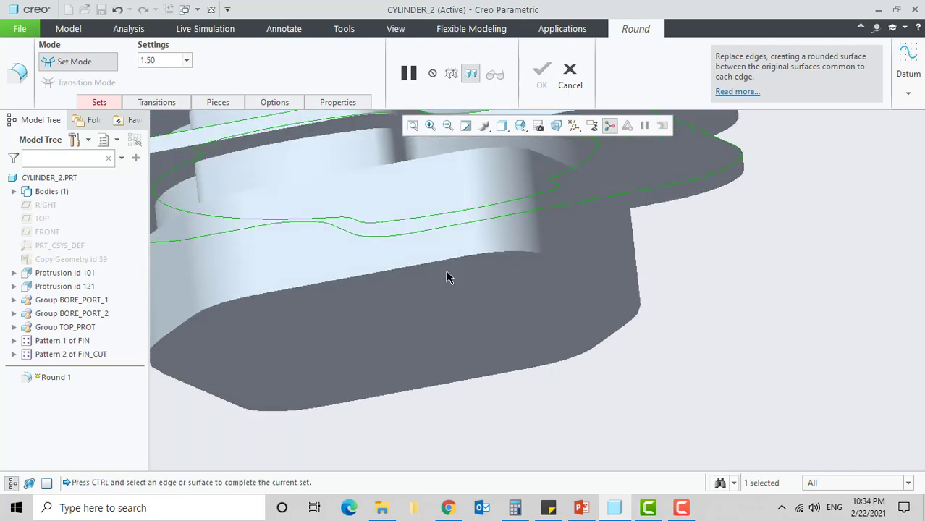
left_click(376, 119, "ctrl")
scroll(389, 187, "up", 2)
middle_click_drag(389, 187, 409, 244)
scroll(391, 249, "down", 3)
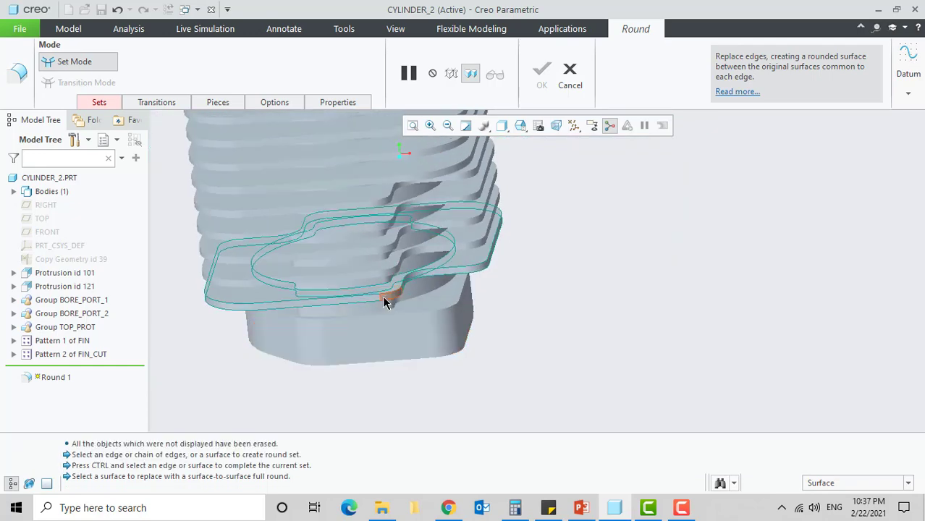
left_click(366, 302)
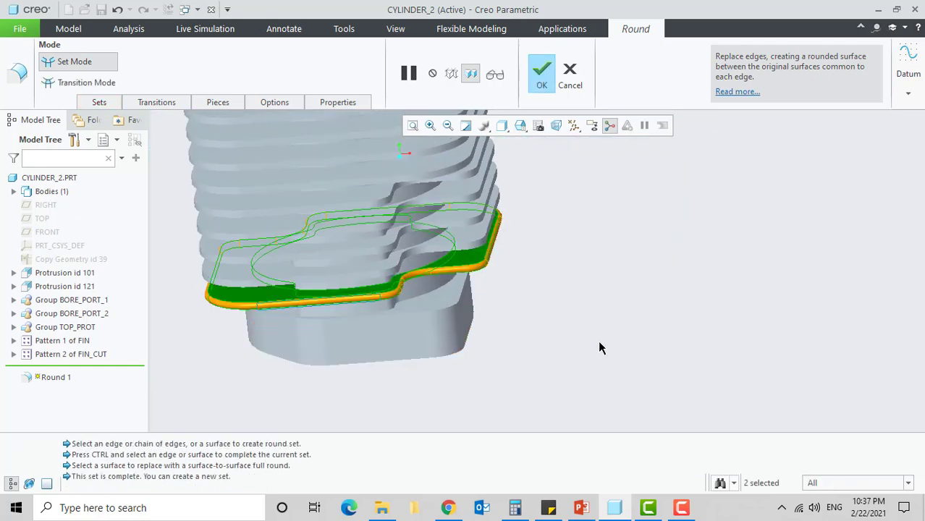
scroll(478, 336, "up", 5)
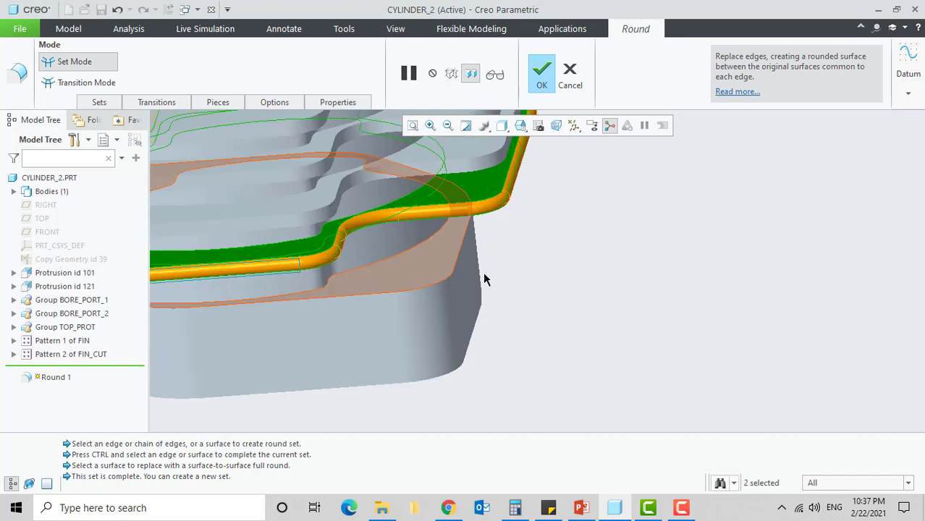
middle_click(514, 279)
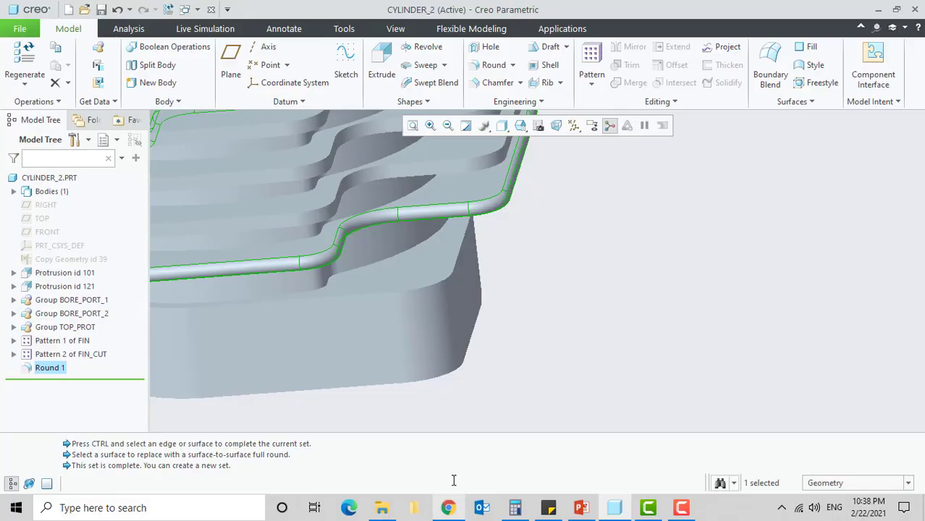
Create a reference pattern of Round 1 so that the full round follows the existing fin pattern
left_click(51, 369)
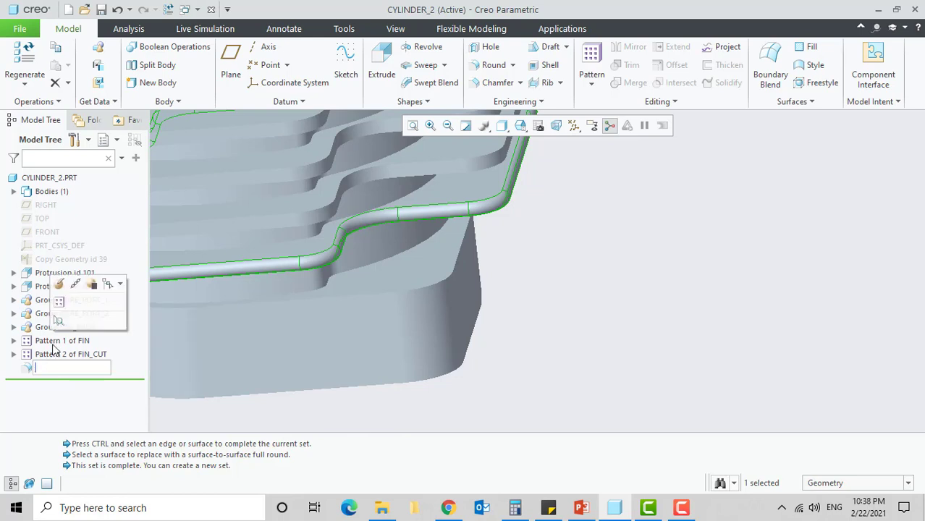
left_click(57, 293)
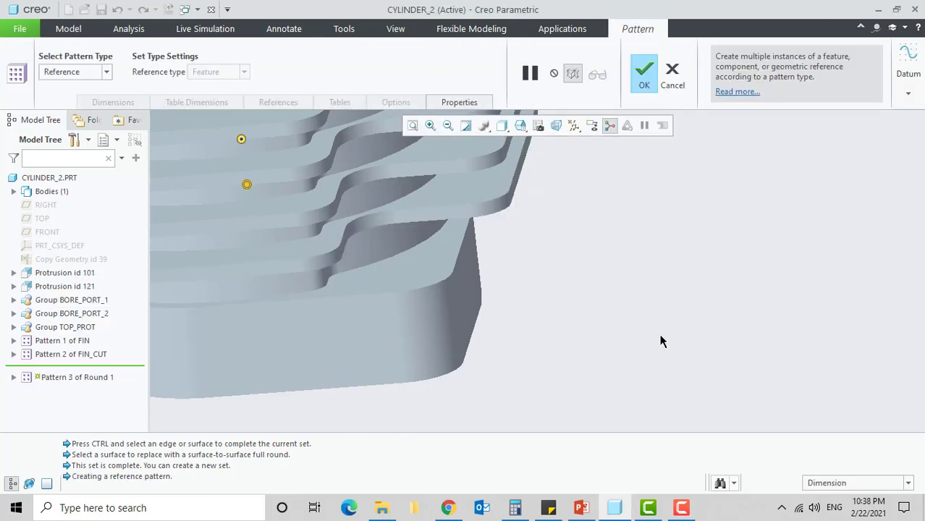
left_click(106, 72)
left_click(105, 72)
scroll(394, 257, "up", 2)
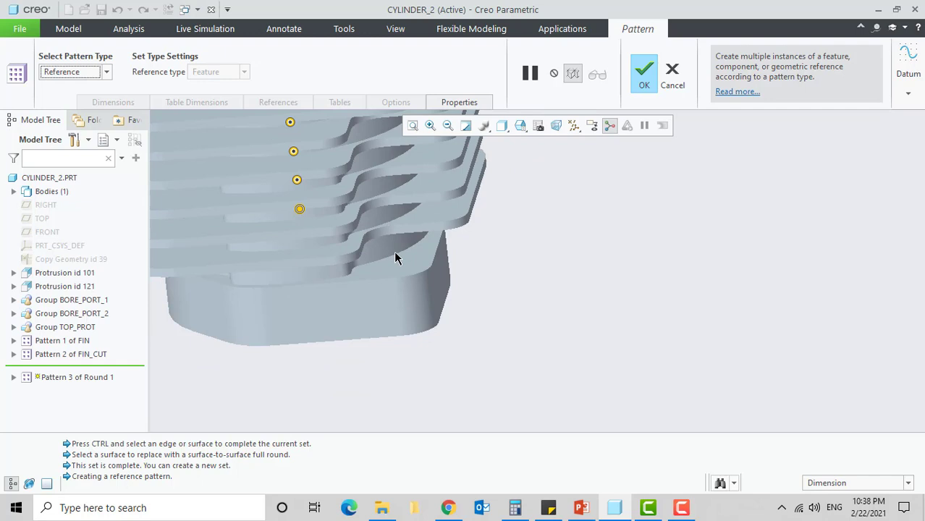
middle_click(577, 285)
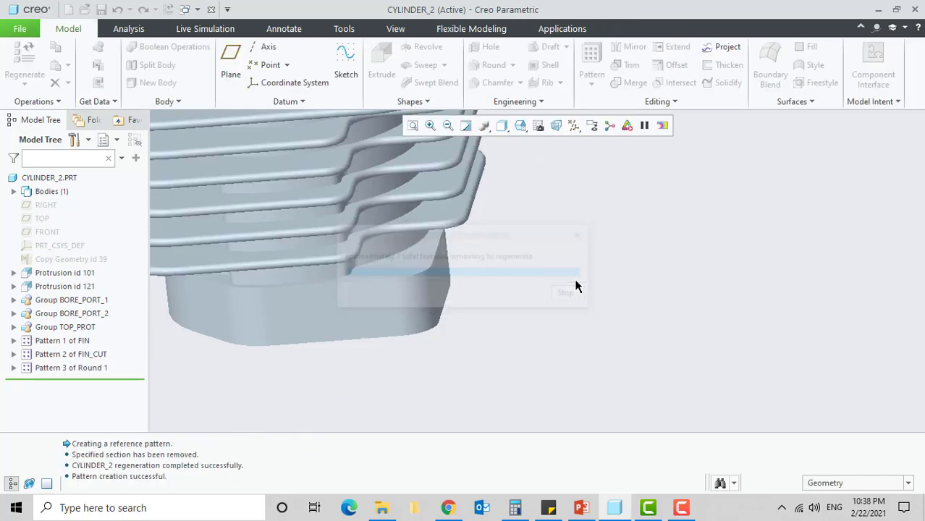
scroll(516, 315, "up", 3)
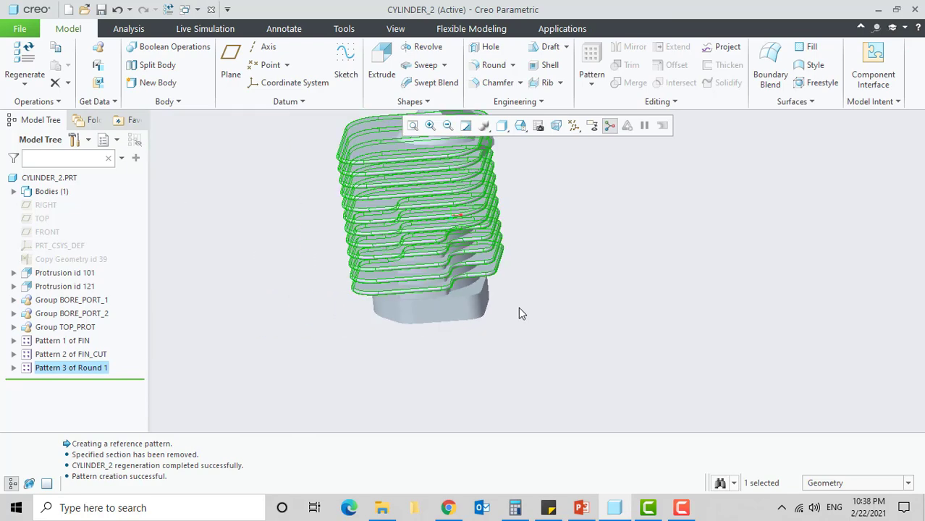
middle_click_drag(520, 309, 547, 314)
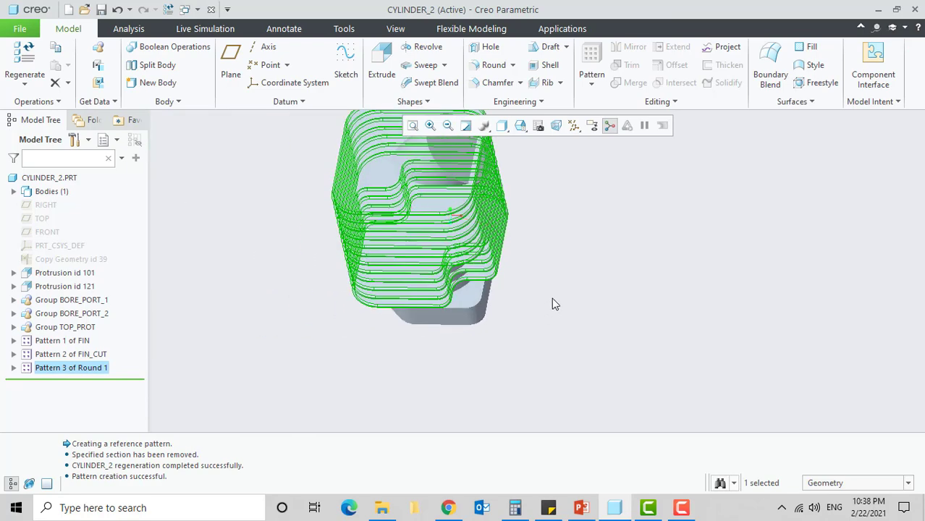
left_click(551, 299)
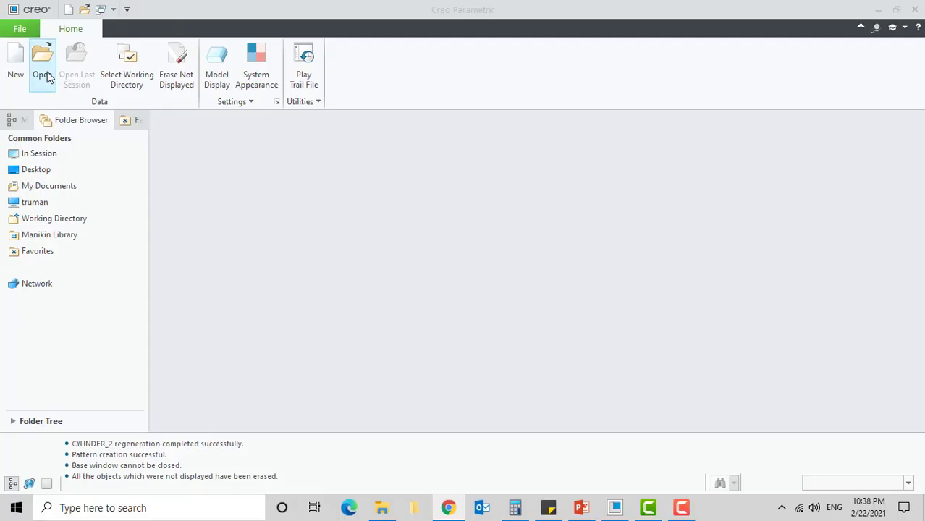
Open the assembly ref_pat_comp.asm from the Reference_Components folder inside the Pattern folder
left_click(42, 70)
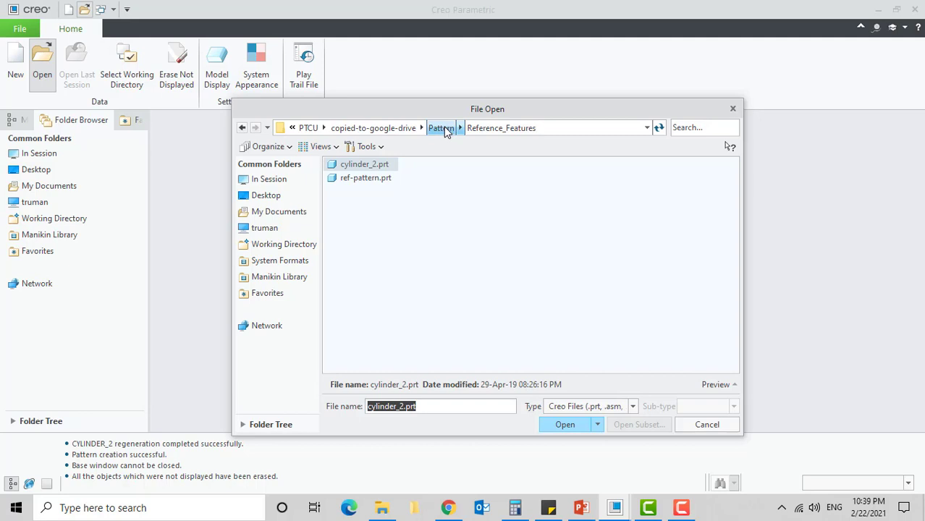
left_click(444, 128)
double_click(384, 247)
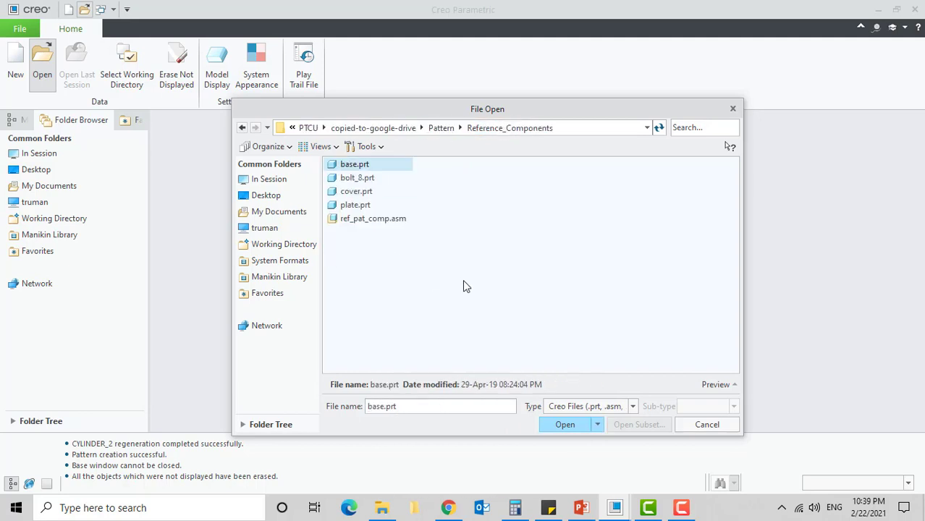
double_click(368, 219)
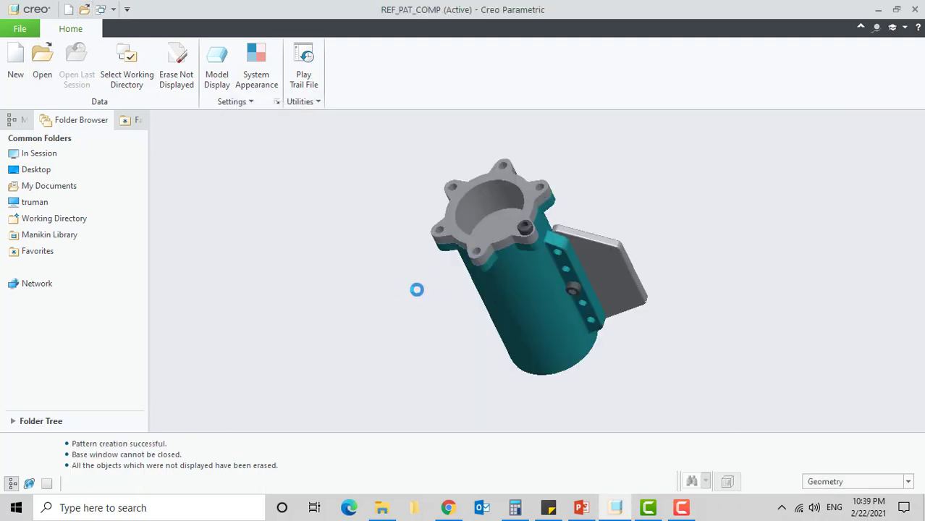
Examine the base, cover, plate and bolt components by highlighting each of them in the assembly
left_click(45, 246)
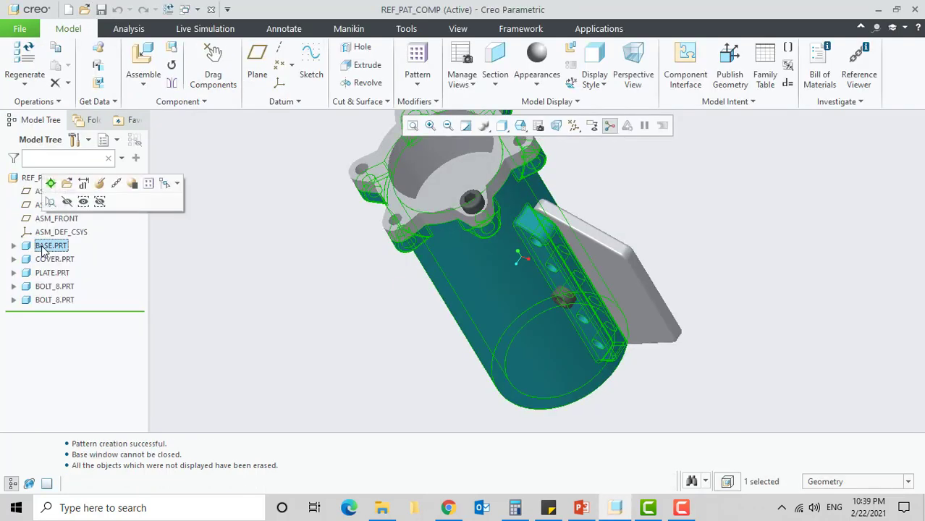
left_click(49, 260)
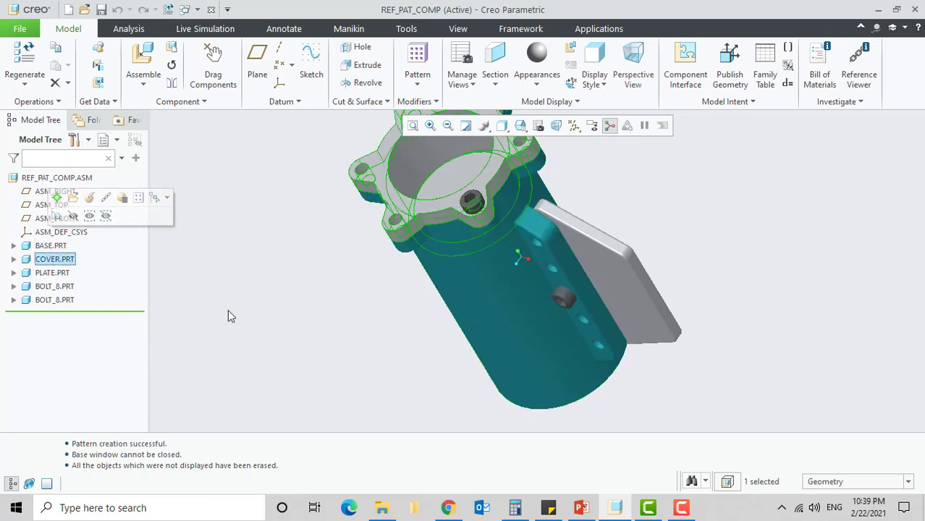
scroll(248, 314, "down", 2)
left_click(57, 274)
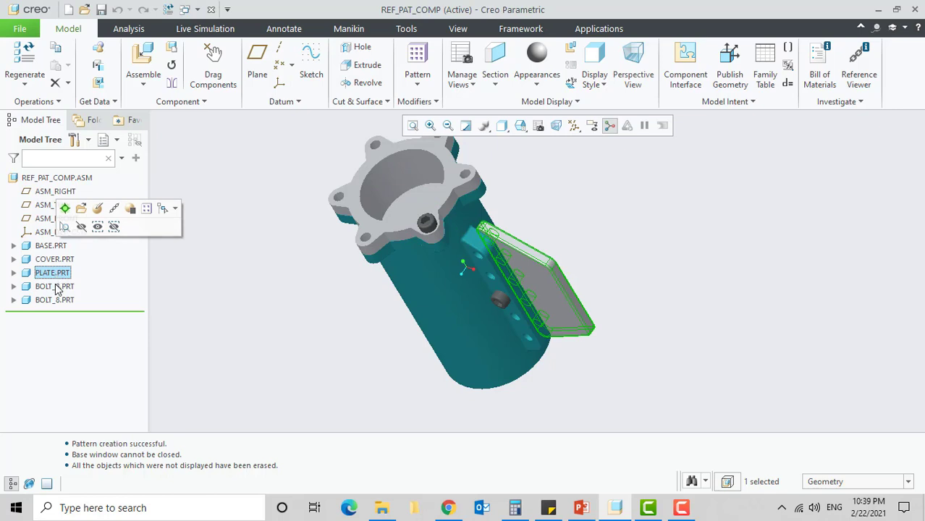
left_click(57, 287)
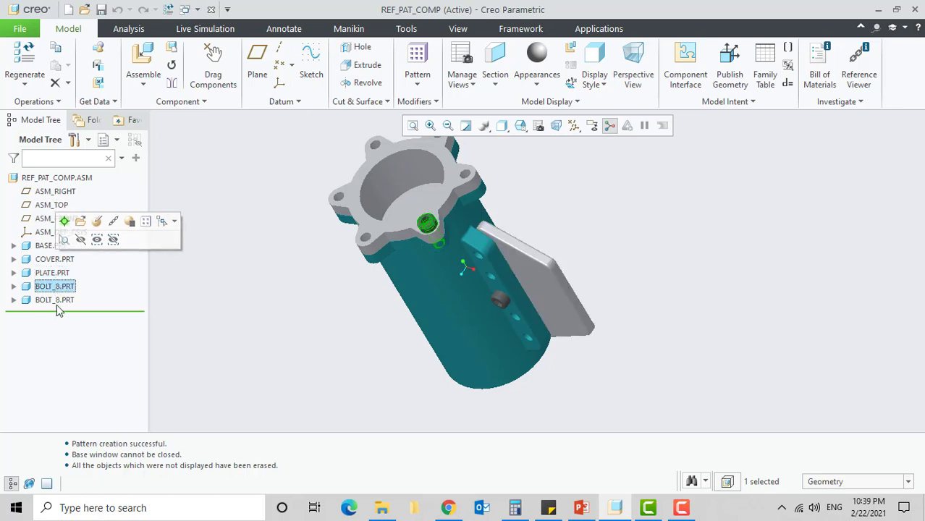
left_click(57, 301)
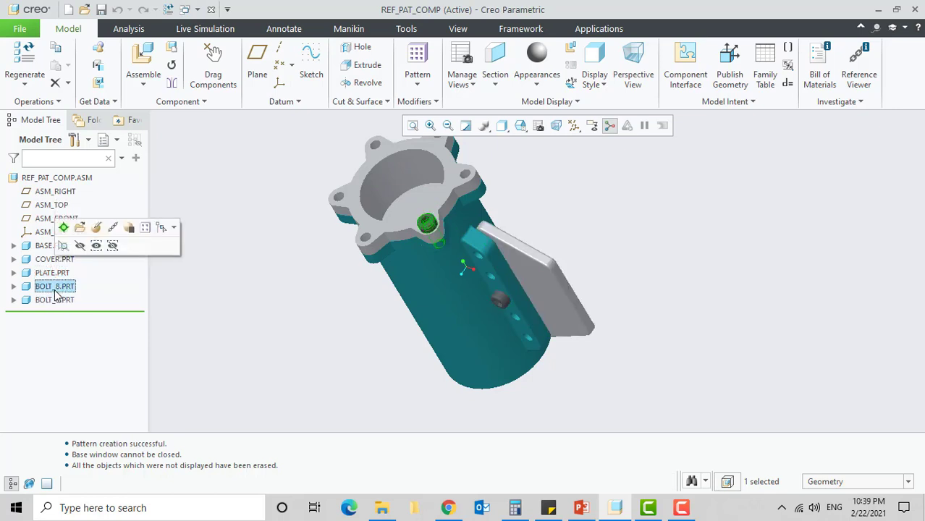
left_click(90, 296)
Create a reference pattern of the BOLT_8 component on the side plate flange, following the flange's hole pattern
left_click(65, 300)
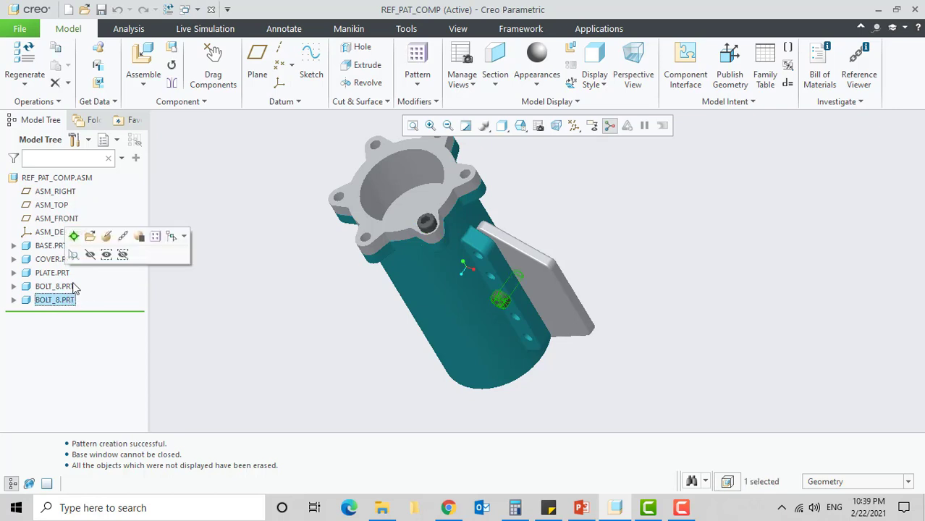
left_click(157, 237)
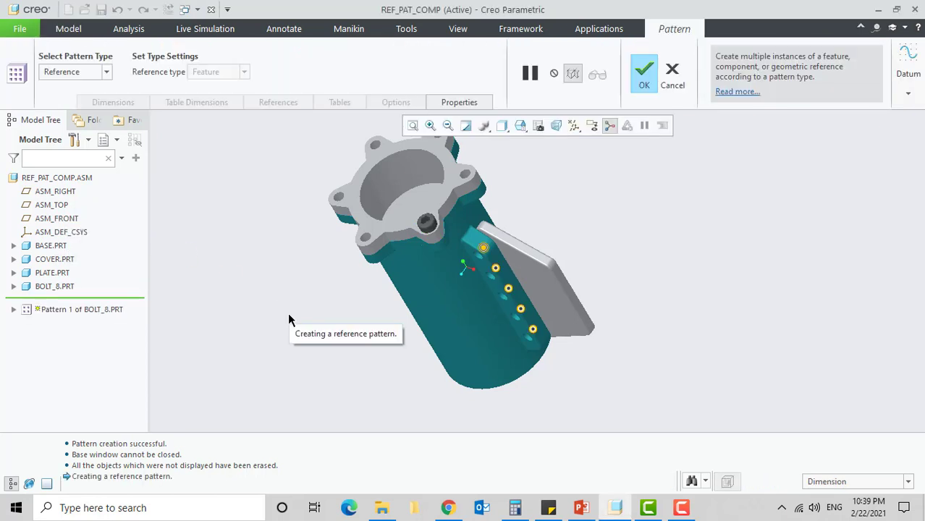
left_click(107, 75)
left_click(106, 75)
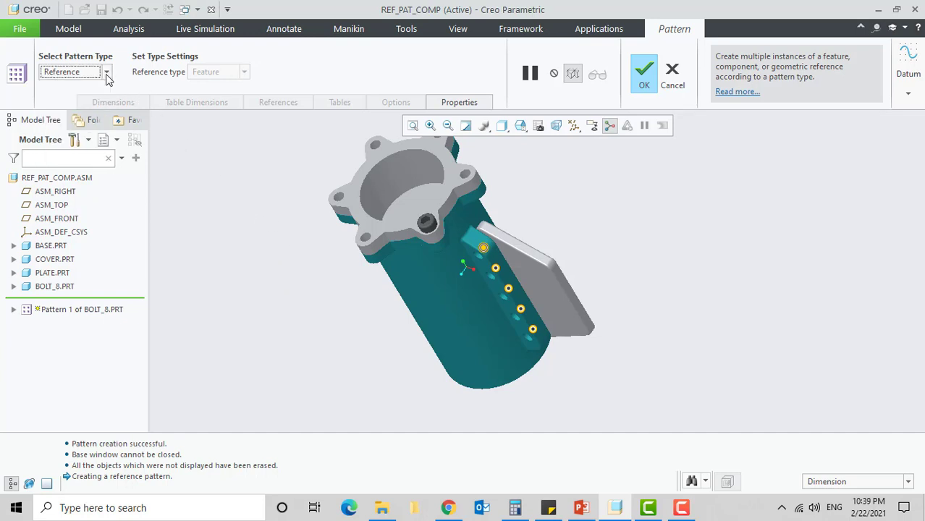
middle_click(313, 314)
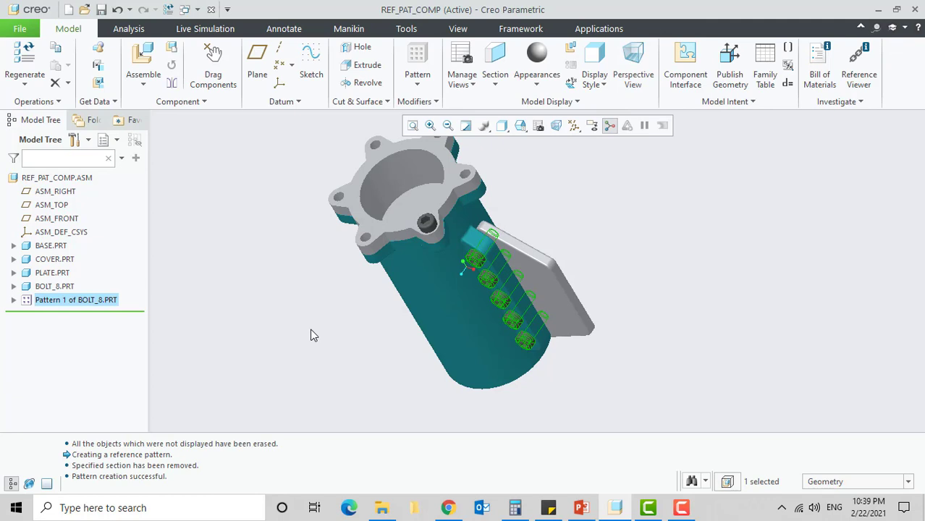
left_click(319, 351)
mouse_move(329, 351)
middle_mouse_down()
mouse_move(324, 327)
mouse_move(320, 360)
mouse_move(339, 367)
middle_mouse_up()
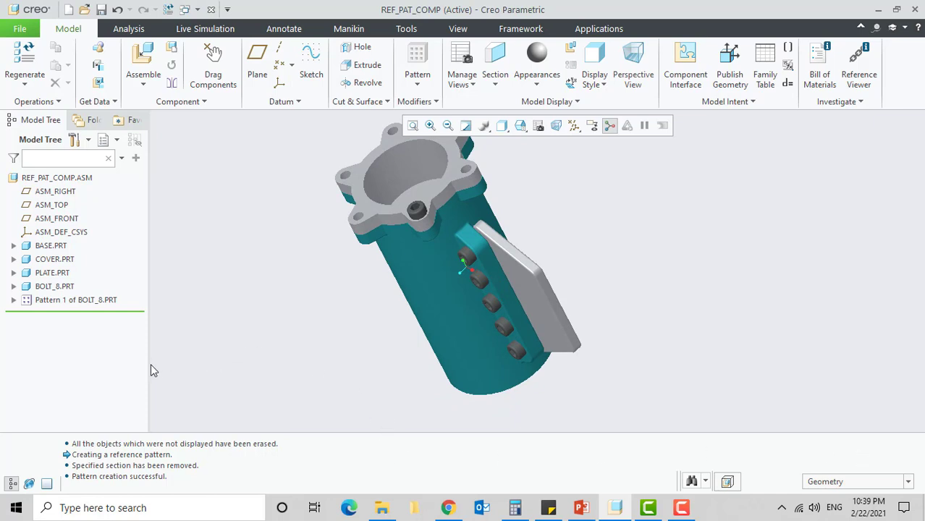
Create a reference pattern of the remaining BOLT_8 component on the cover flange, following the flange's ear holes
left_click(63, 287)
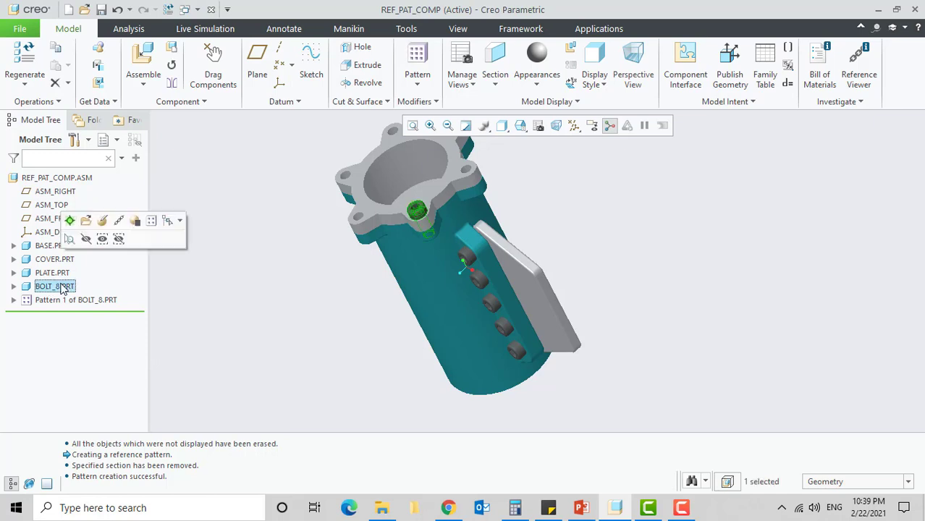
left_click(151, 220)
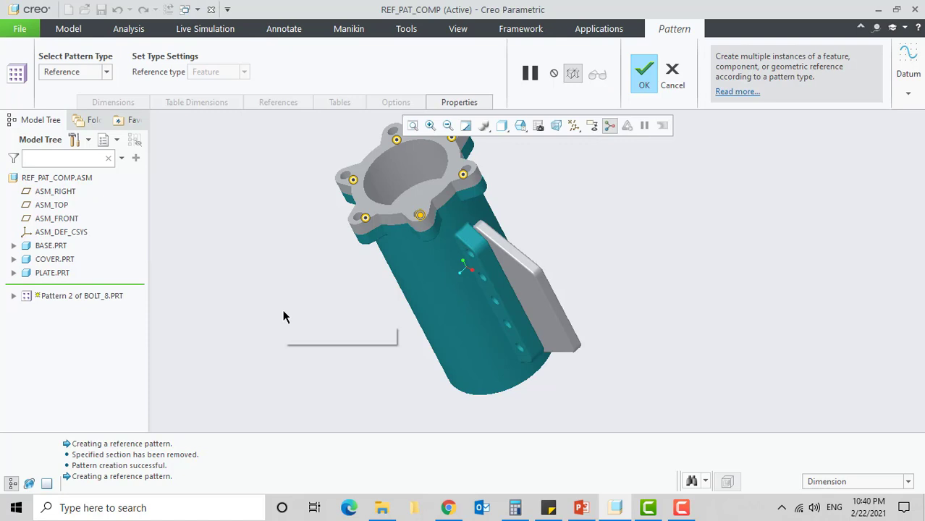
middle_click(283, 316)
middle_click_drag(318, 341, 320, 355)
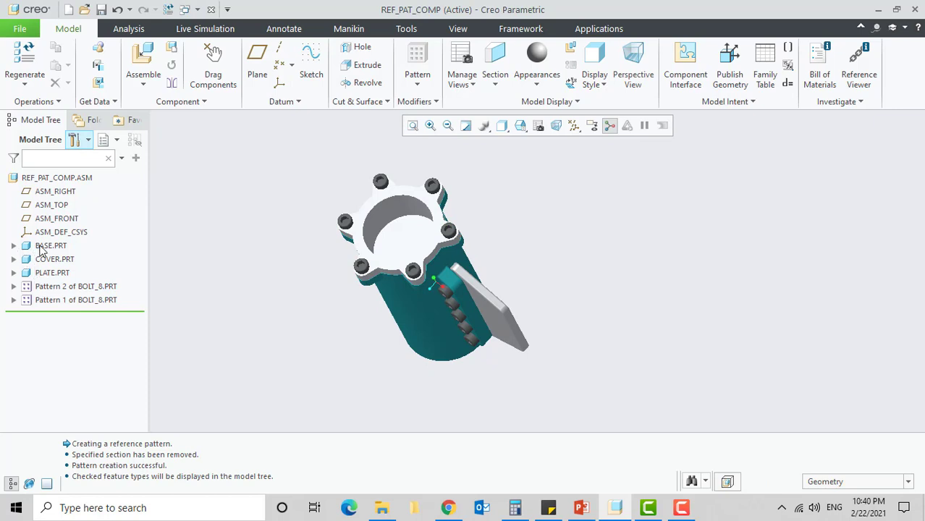
Set the number of instances in BASE.PRT's circular EAR pattern to 8
left_click(43, 246)
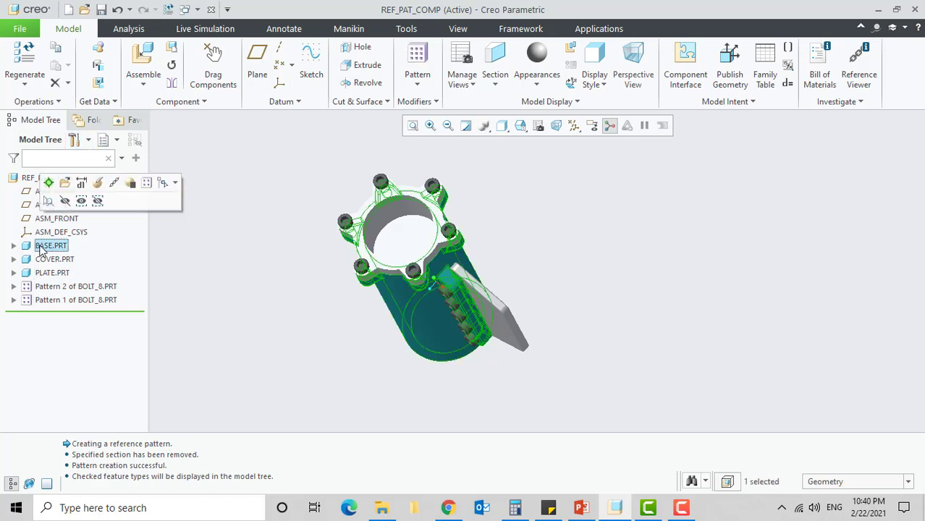
left_click(14, 246)
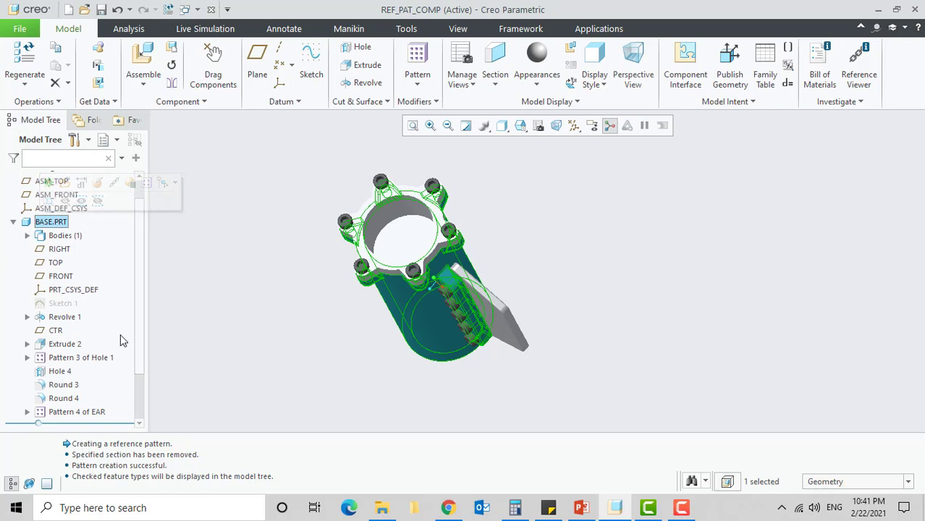
scroll(120, 341, "down", 2)
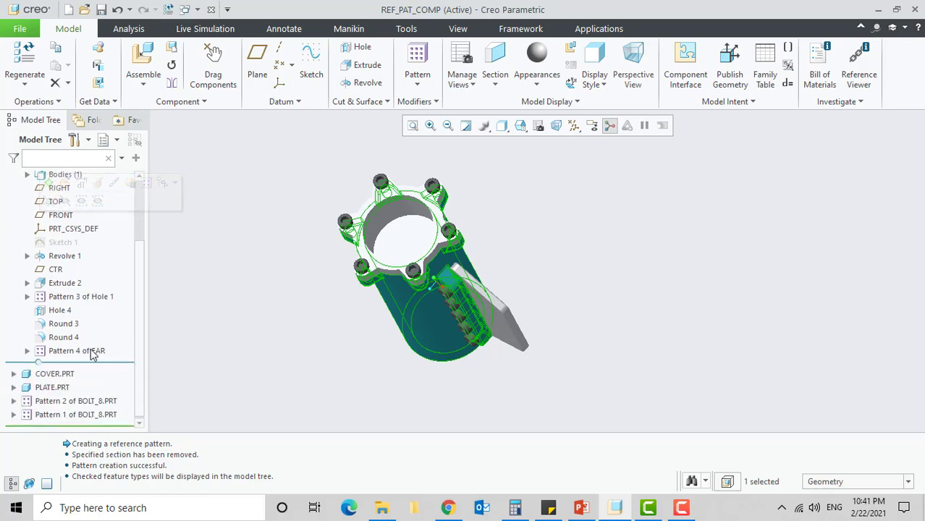
left_click(92, 352)
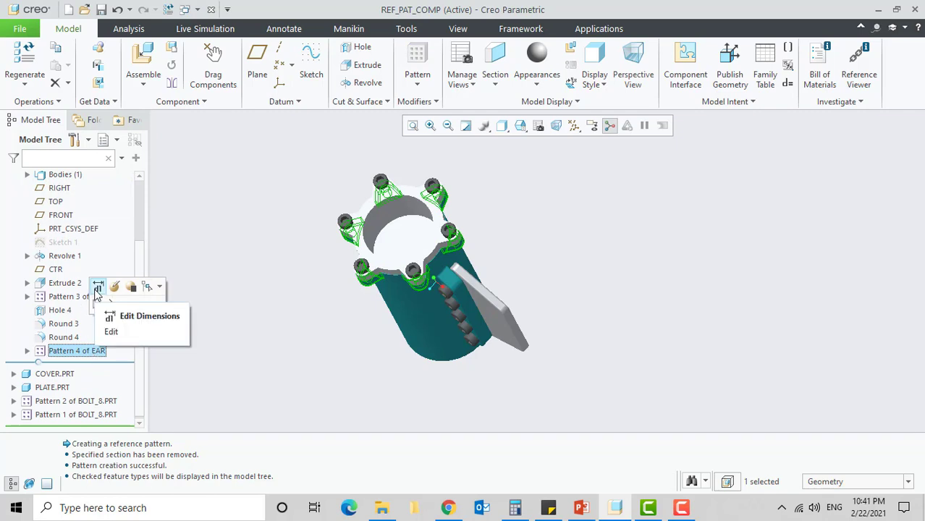
left_click(97, 289)
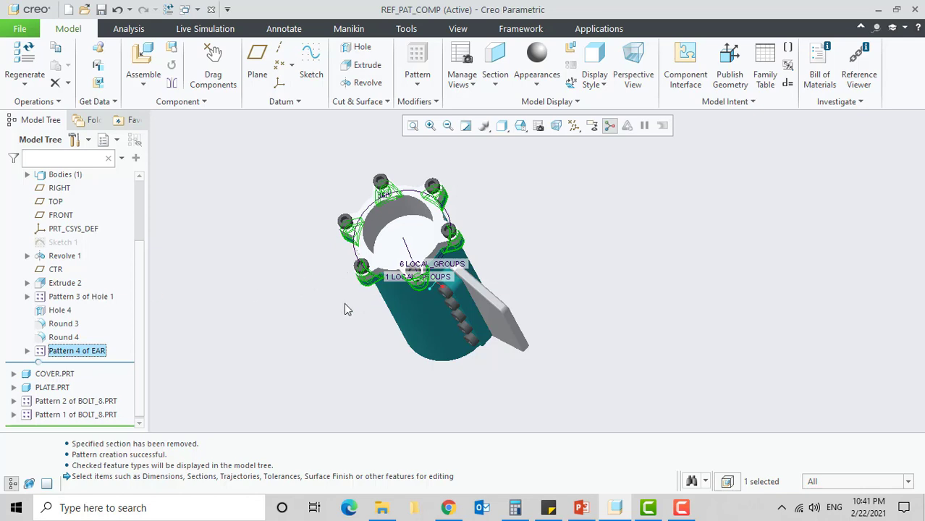
double_click(403, 264)
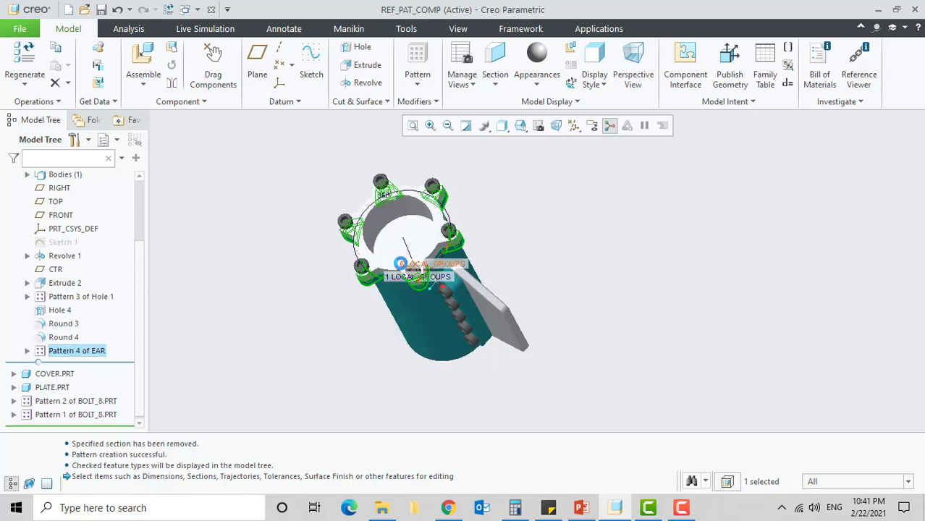
type("8")
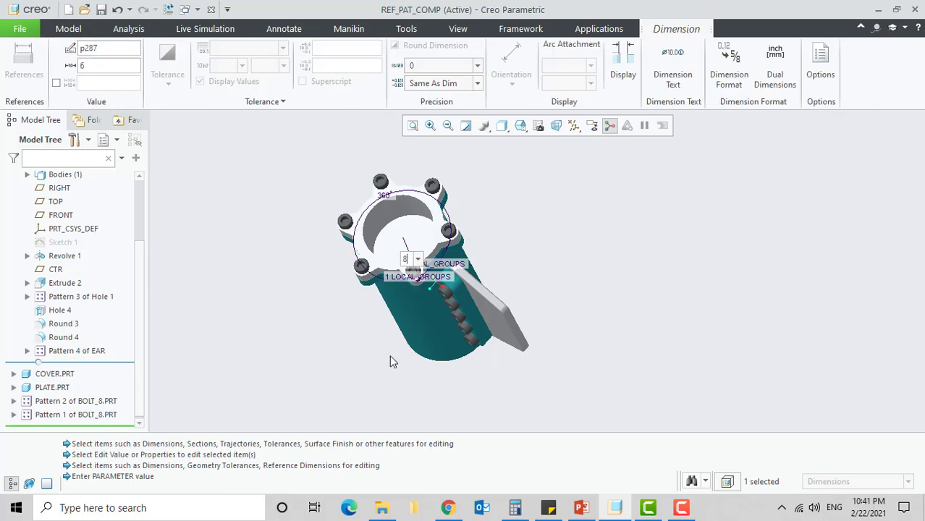
key("Return")
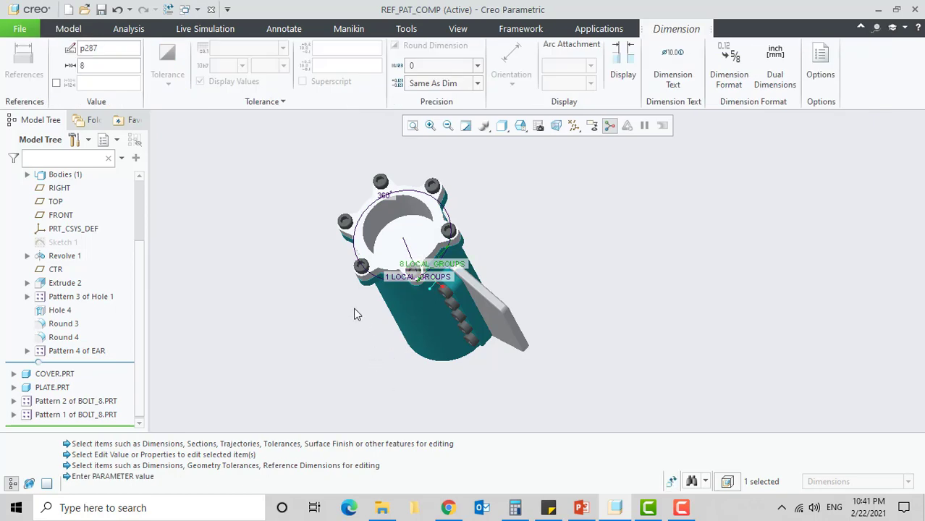
left_click(333, 310)
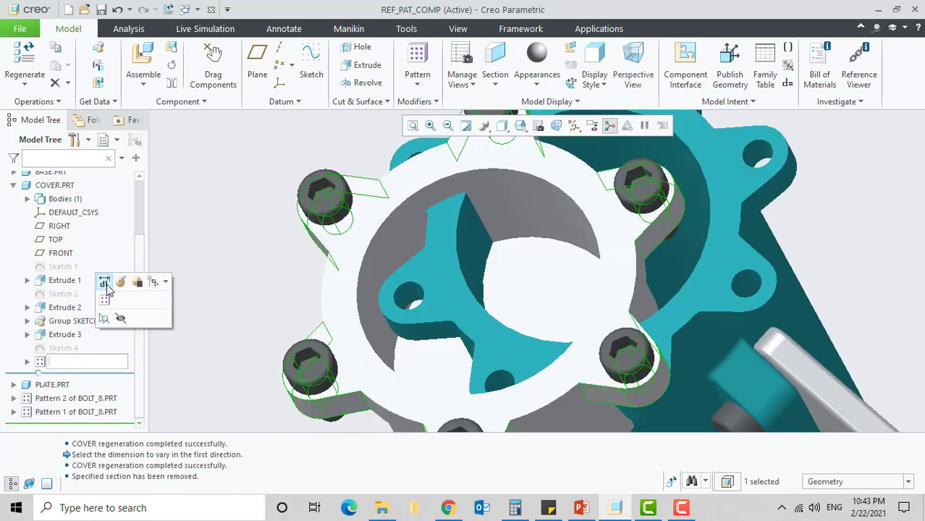
Set the number of instances in COVER.PRT's Extrude 4 pattern to 8 and regenerate the assembly
left_click(105, 285)
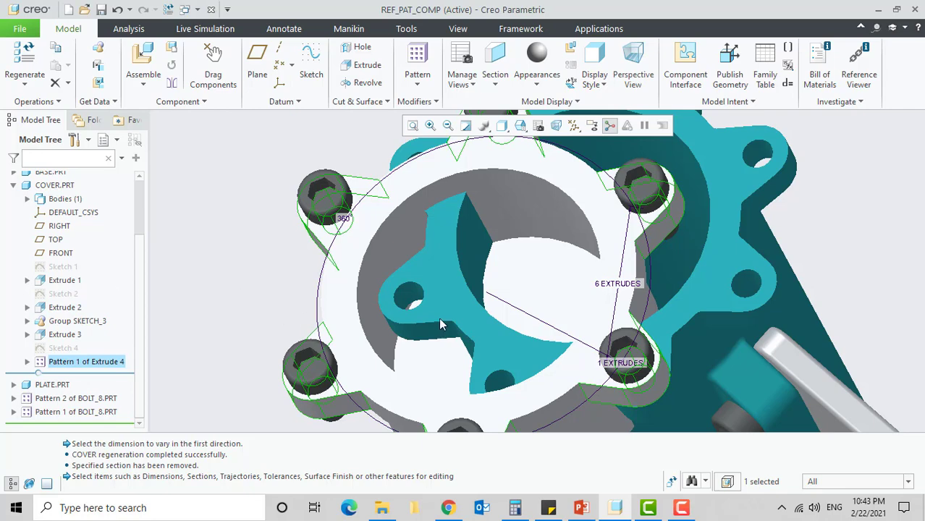
double_click(604, 285)
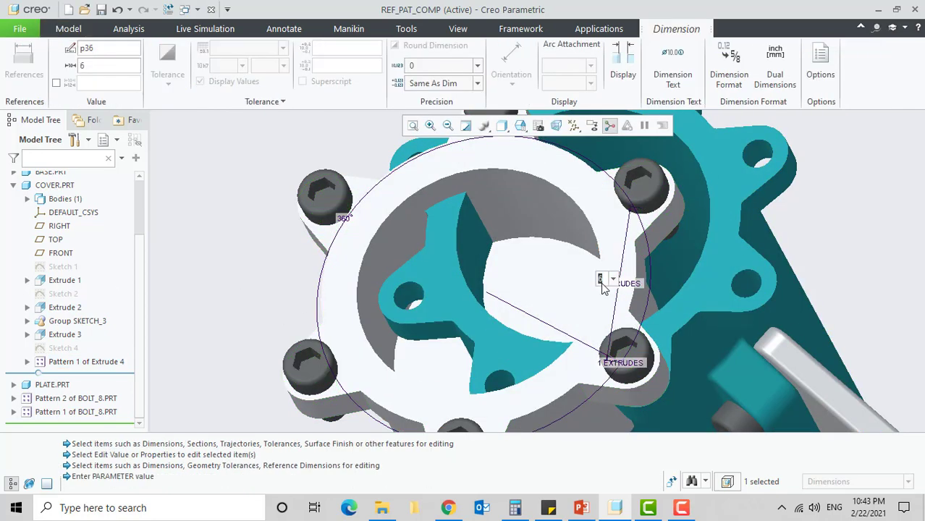
type("8")
key("Return")
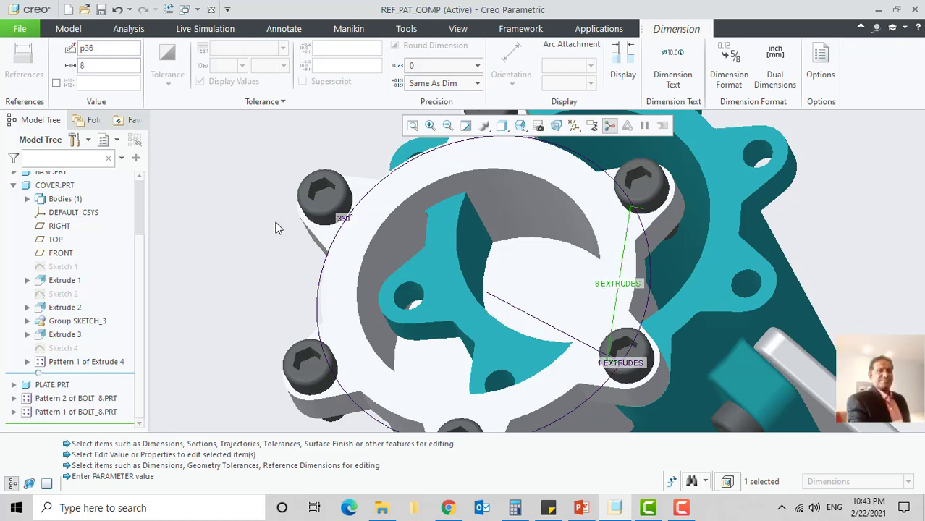
left_click(229, 223)
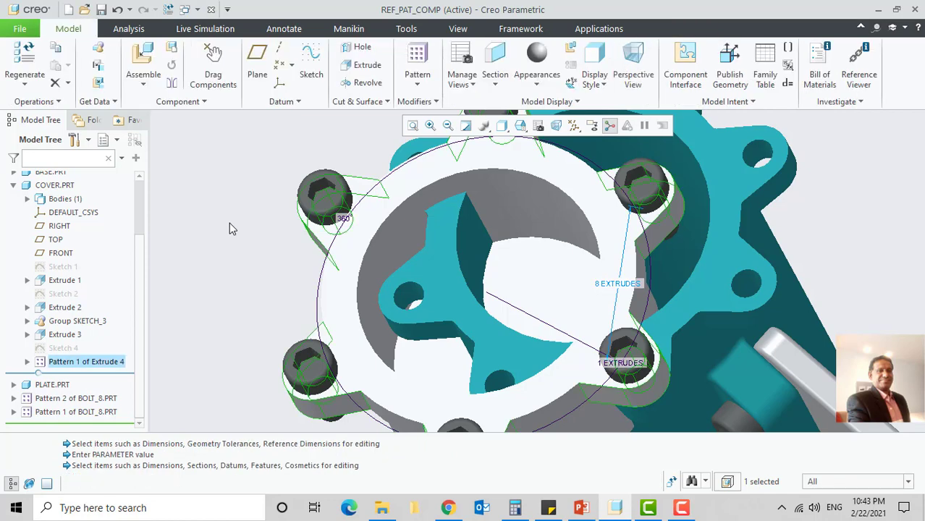
left_click(25, 58)
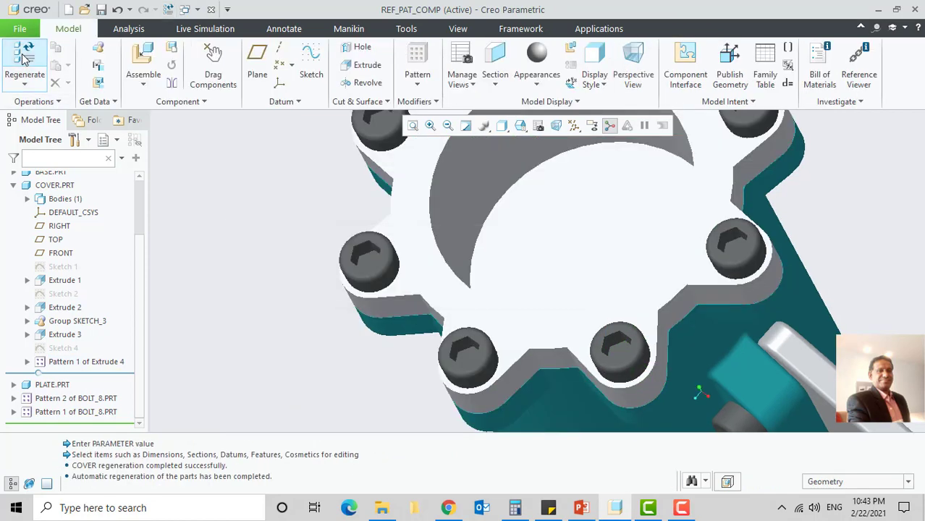
scroll(289, 293, "down", 2)
scroll(740, 309, "down", 2)
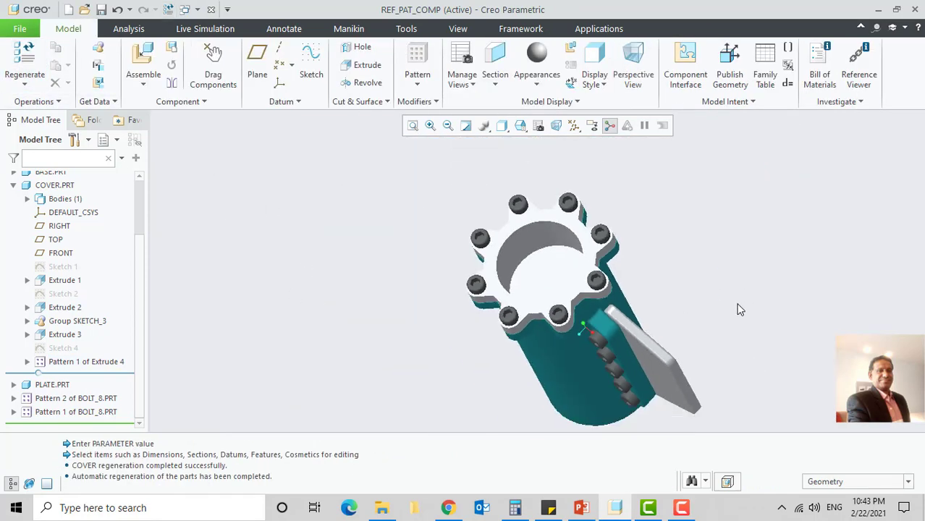